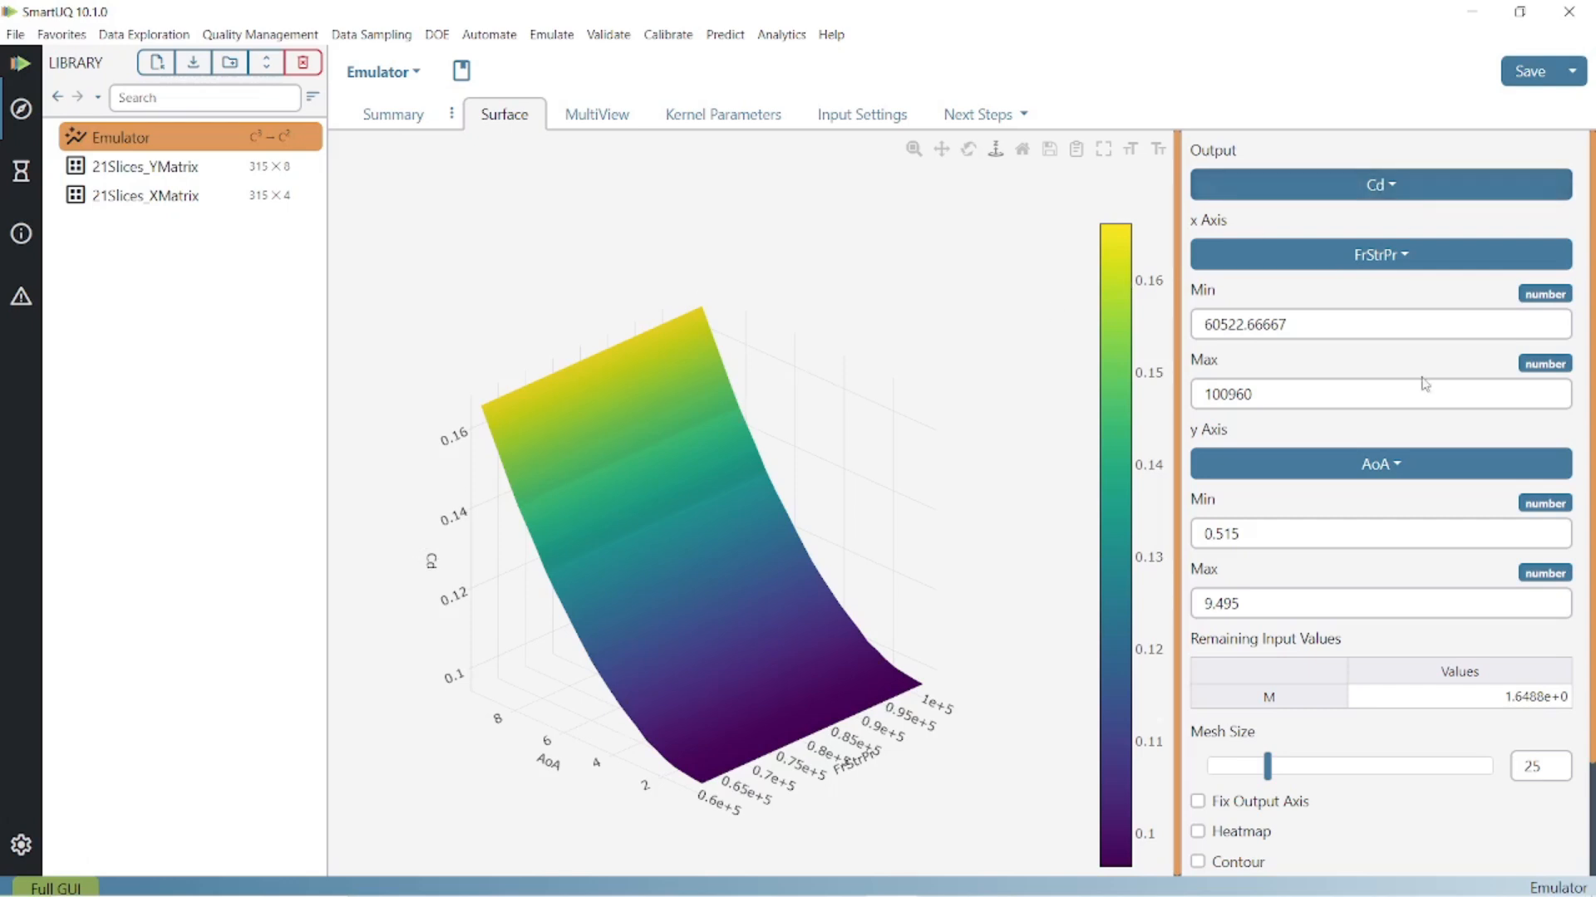
- Turn on Display Variance for the emulator's Cd surface plot and examine the bounds around the surface
scroll(1382, 502, "down", 2)
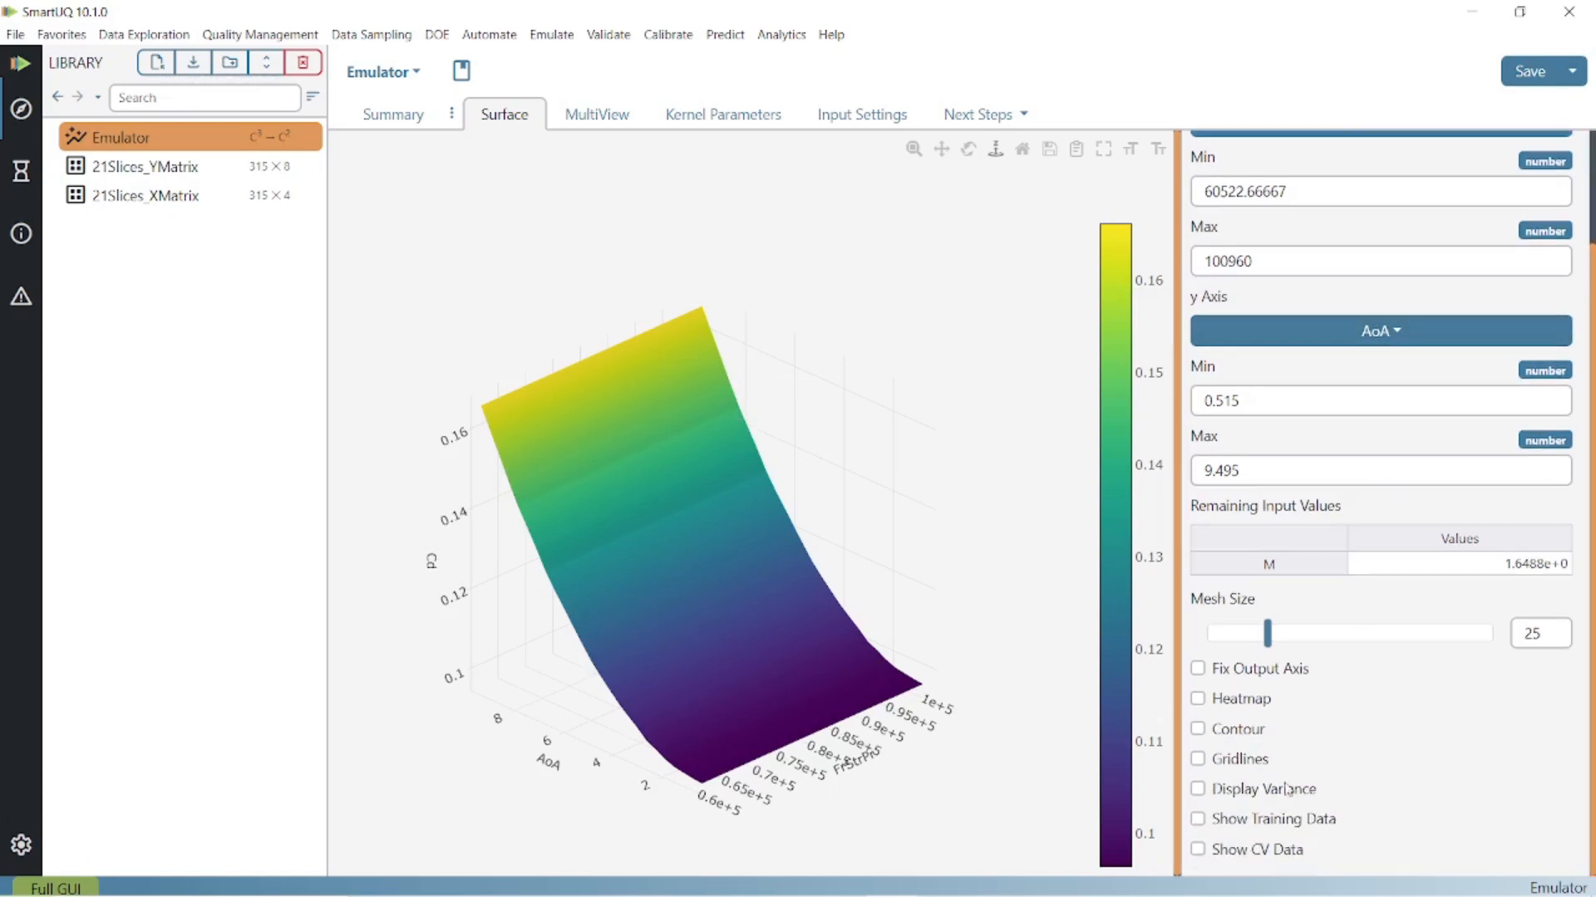
left_click(1246, 792)
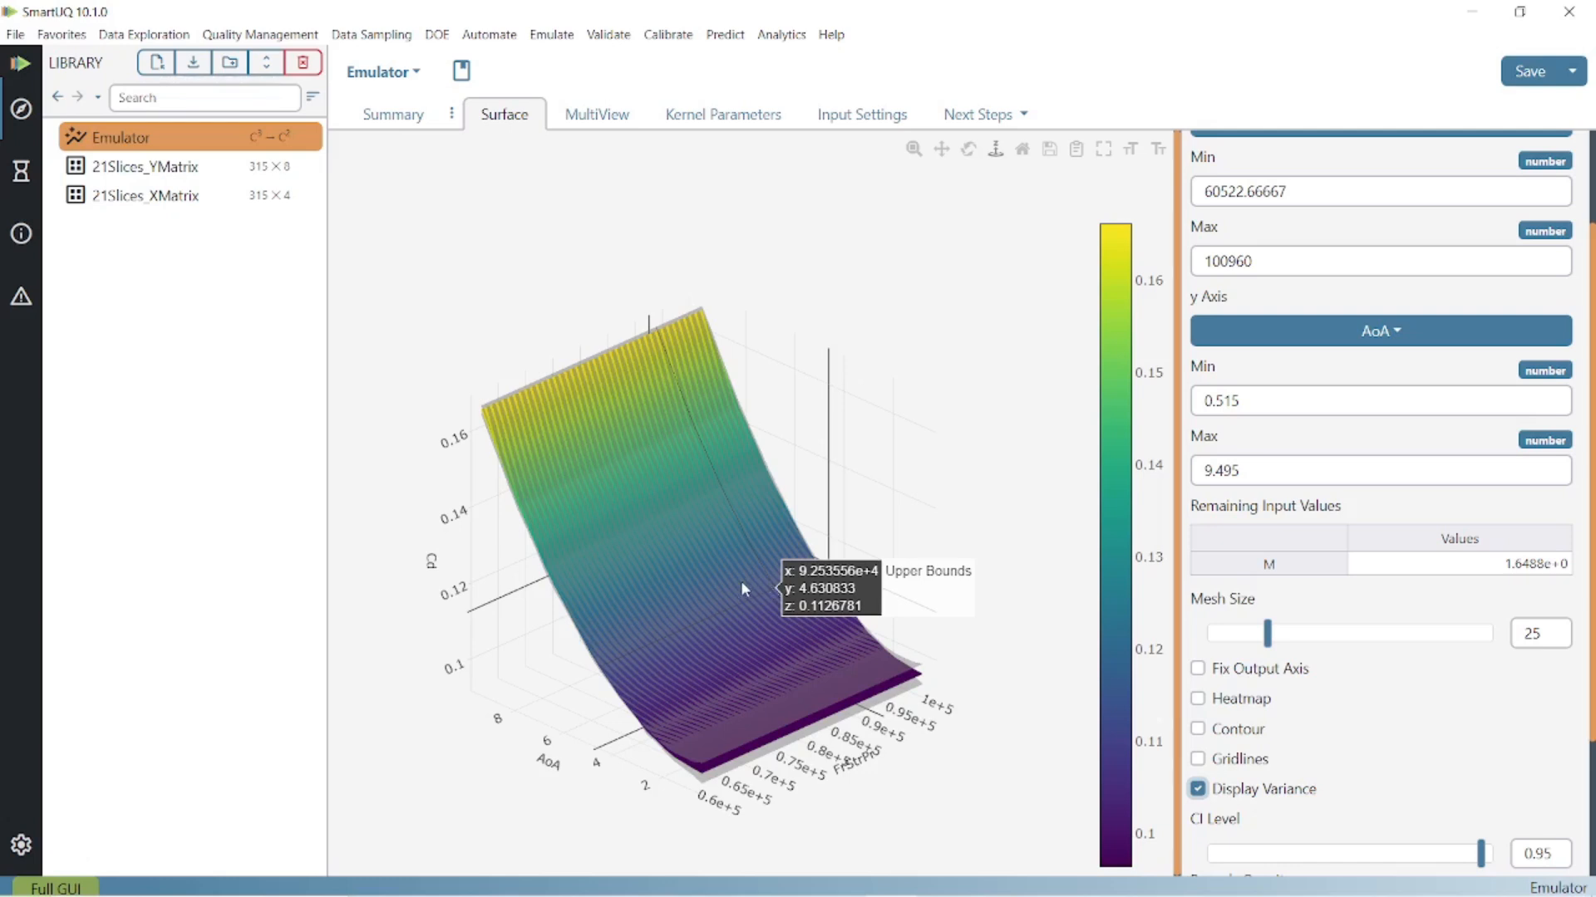
left_click_drag(741, 582, 981, 560)
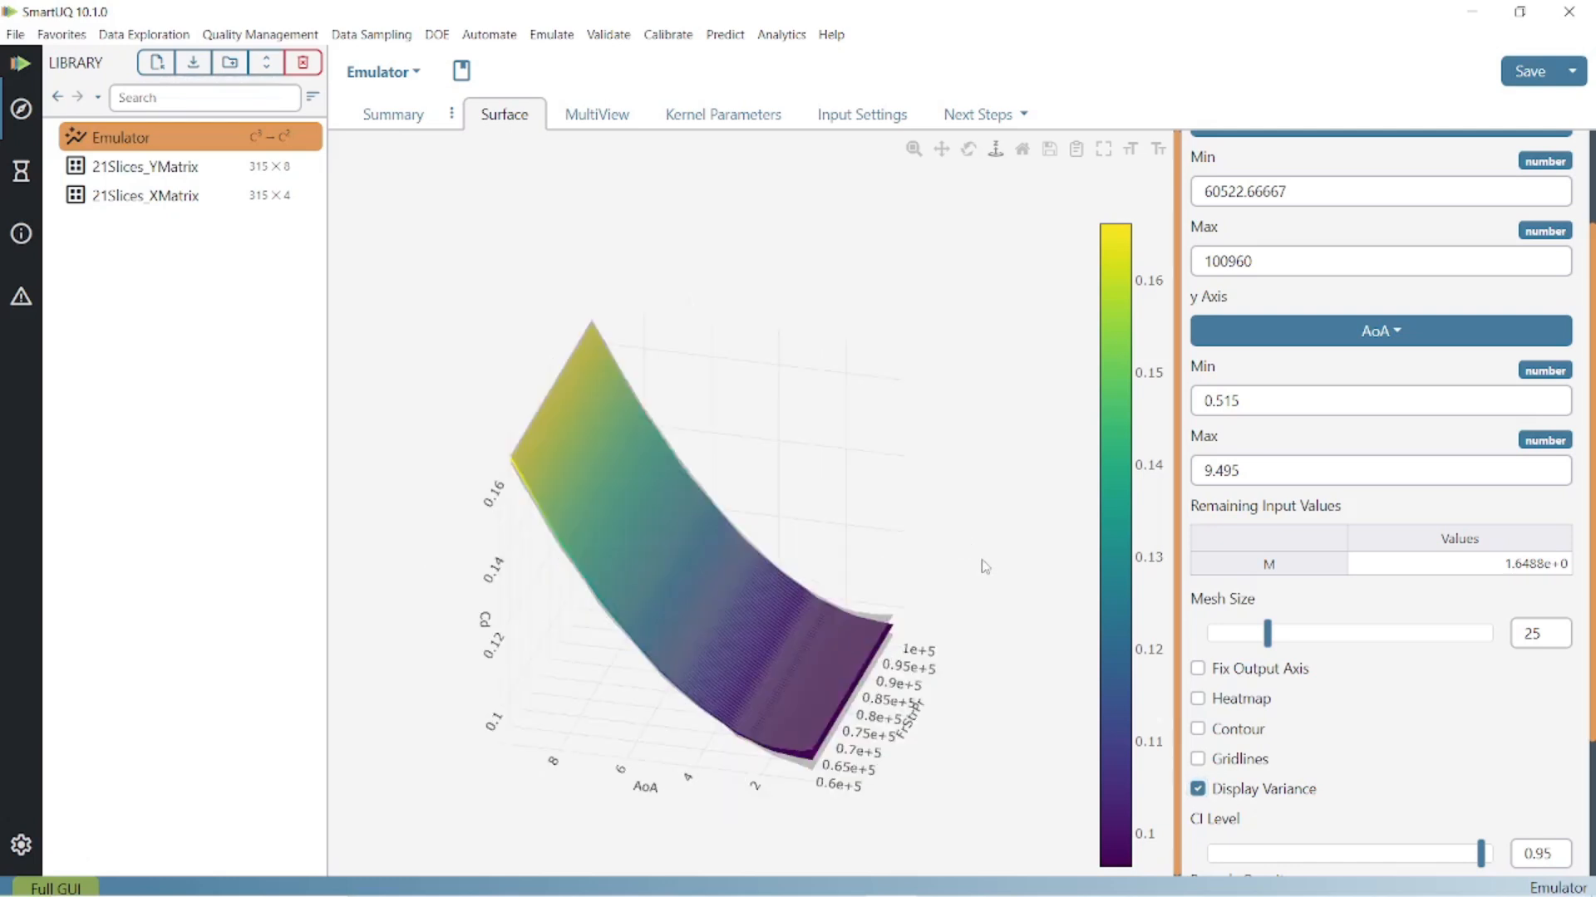
mouse_move(816, 765)
- In the emulator's MultiView, move the input handles to about 79852 for FrStrPr, 5.5 for AoA and 1.83 for M
left_click(595, 124)
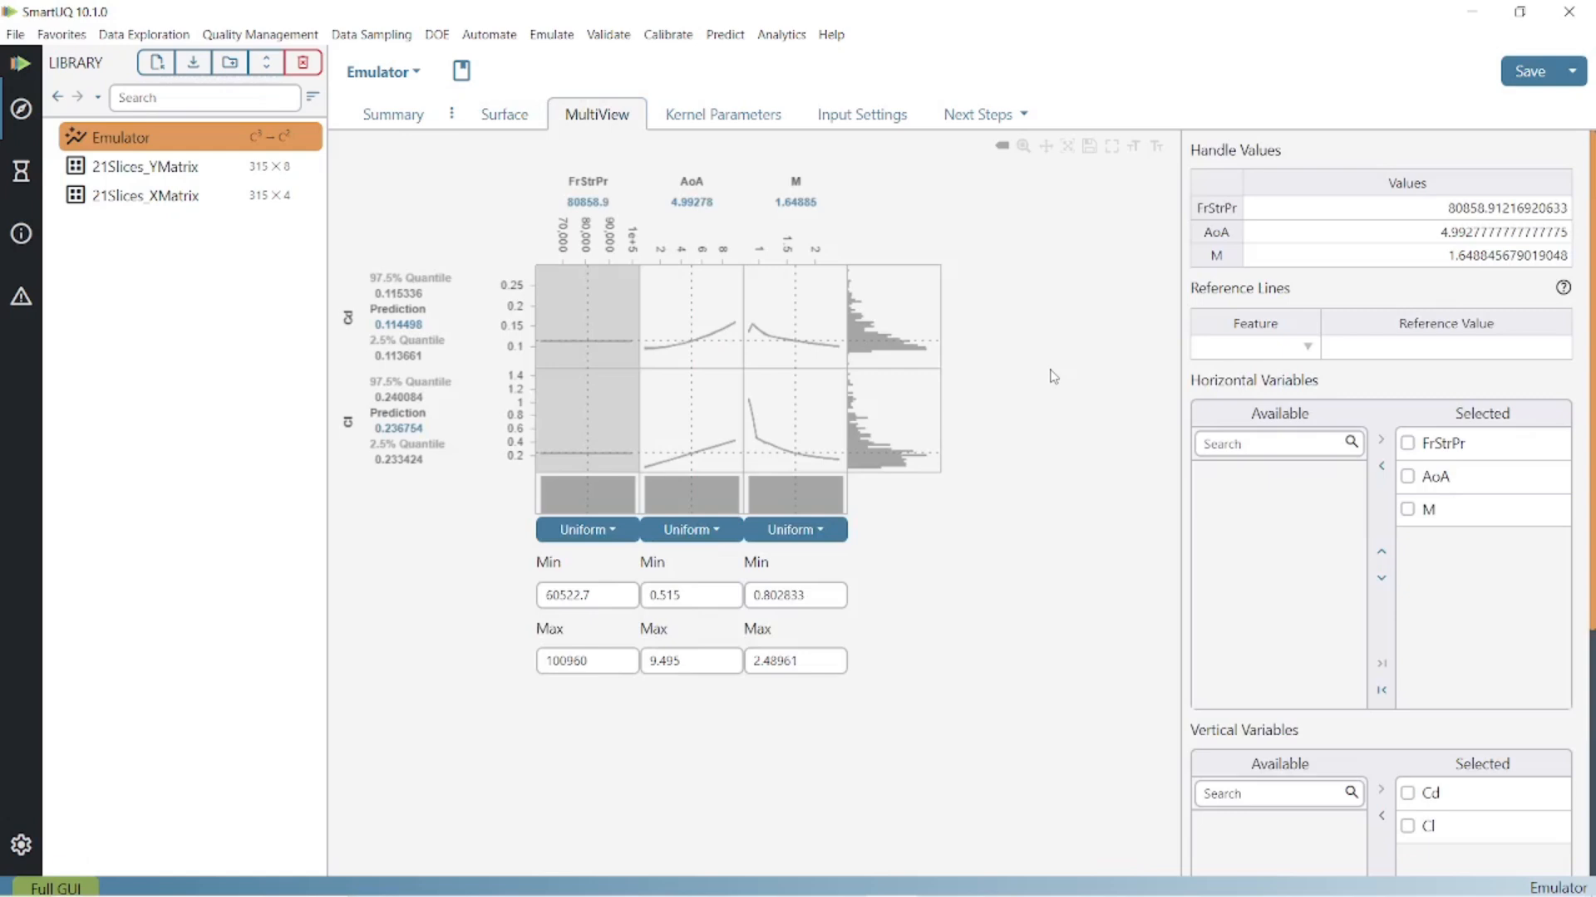
mouse_move(588, 300)
left_mouse_down()
mouse_move(567, 305)
mouse_move(587, 308)
left_mouse_up()
left_click_drag(691, 293, 696, 294)
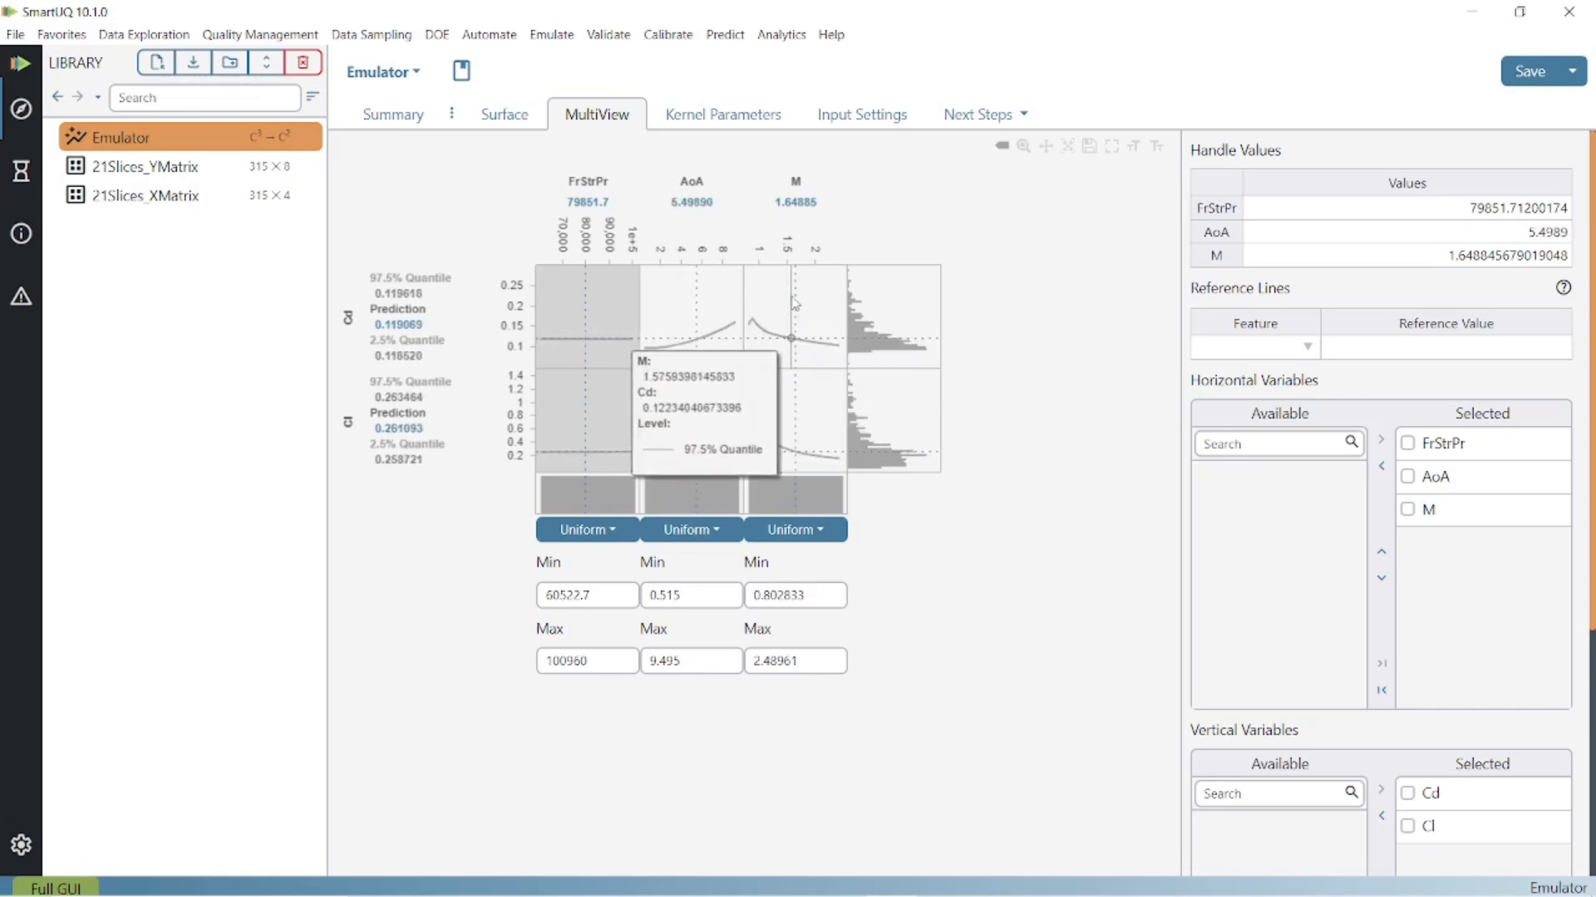
left_click_drag(795, 297, 806, 297)
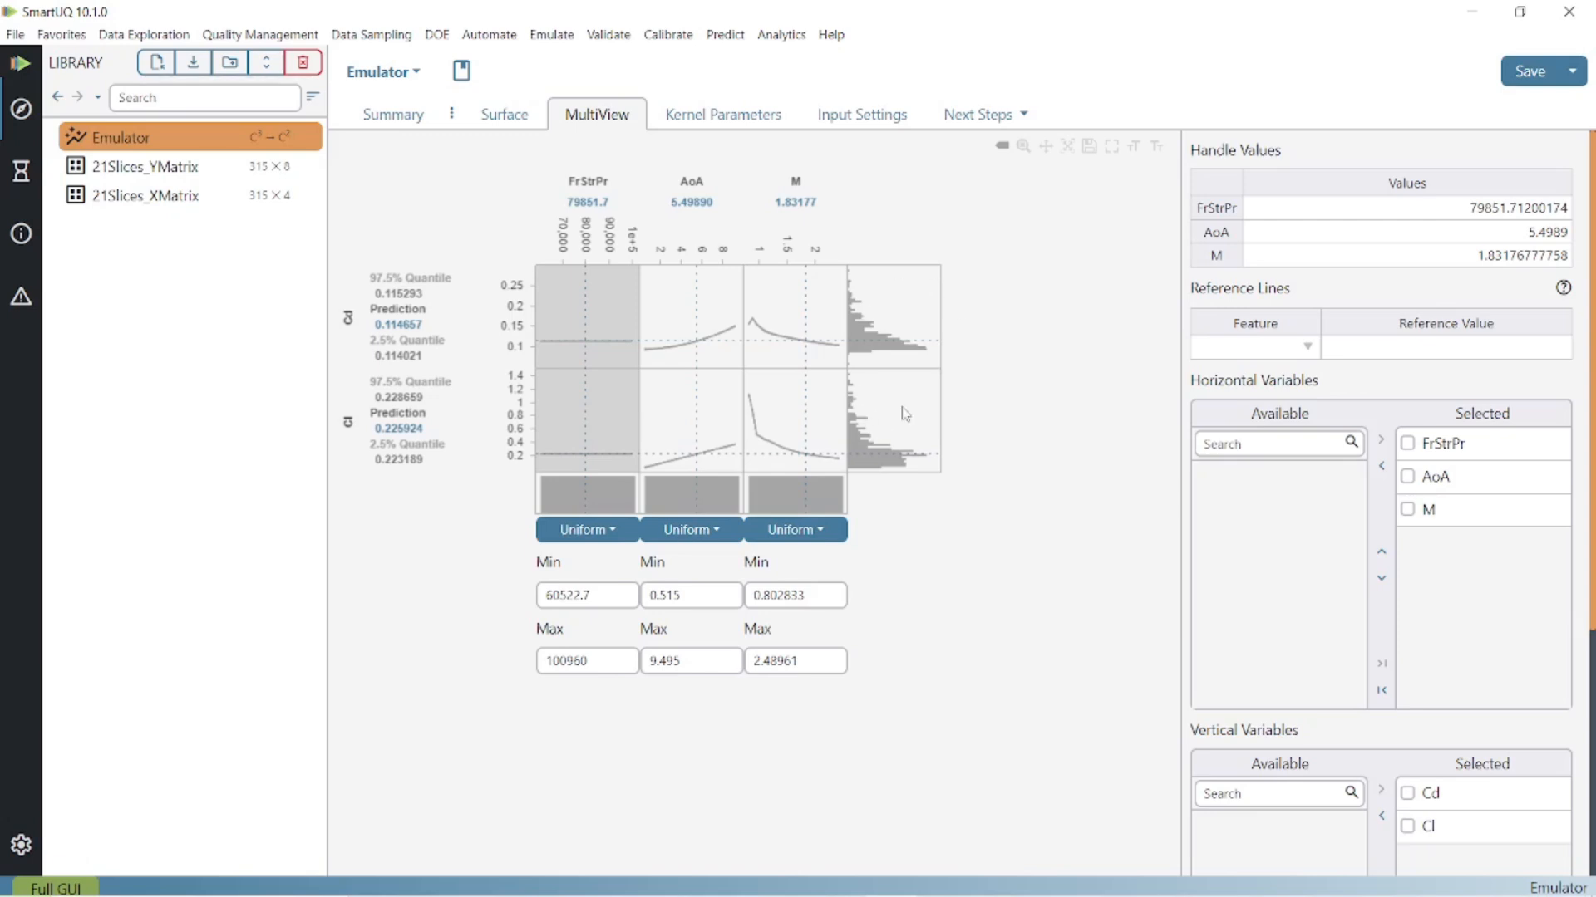
- Set the input distributions of FrStrPr, AoA and M to Normal and review the uncertainty propagation settings
left_click(618, 539)
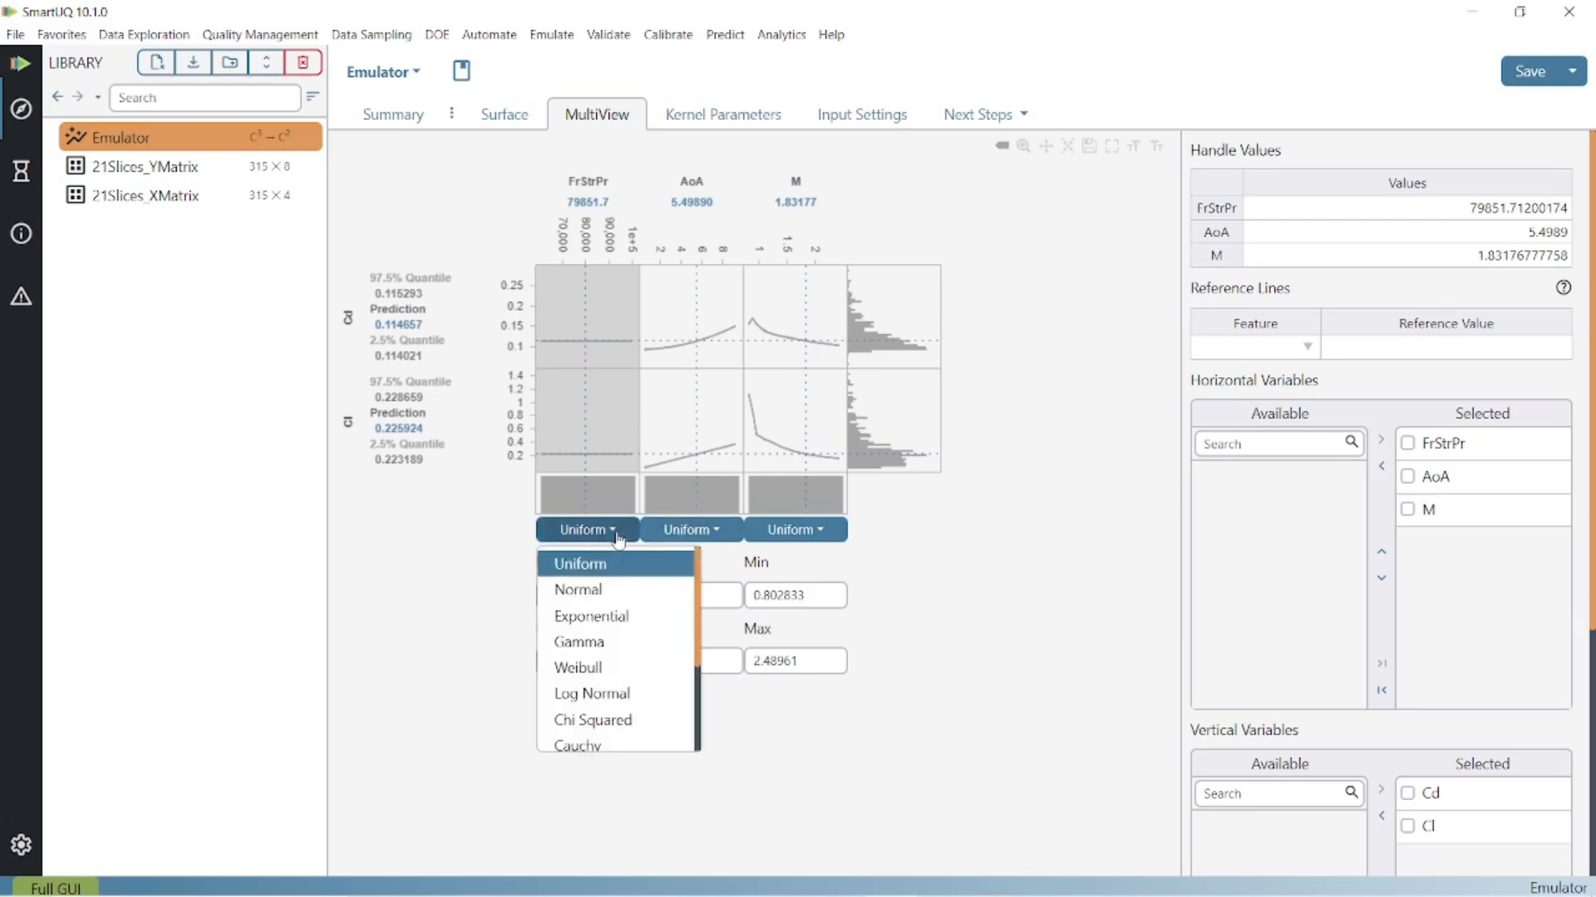
left_click(615, 597)
left_click(709, 539)
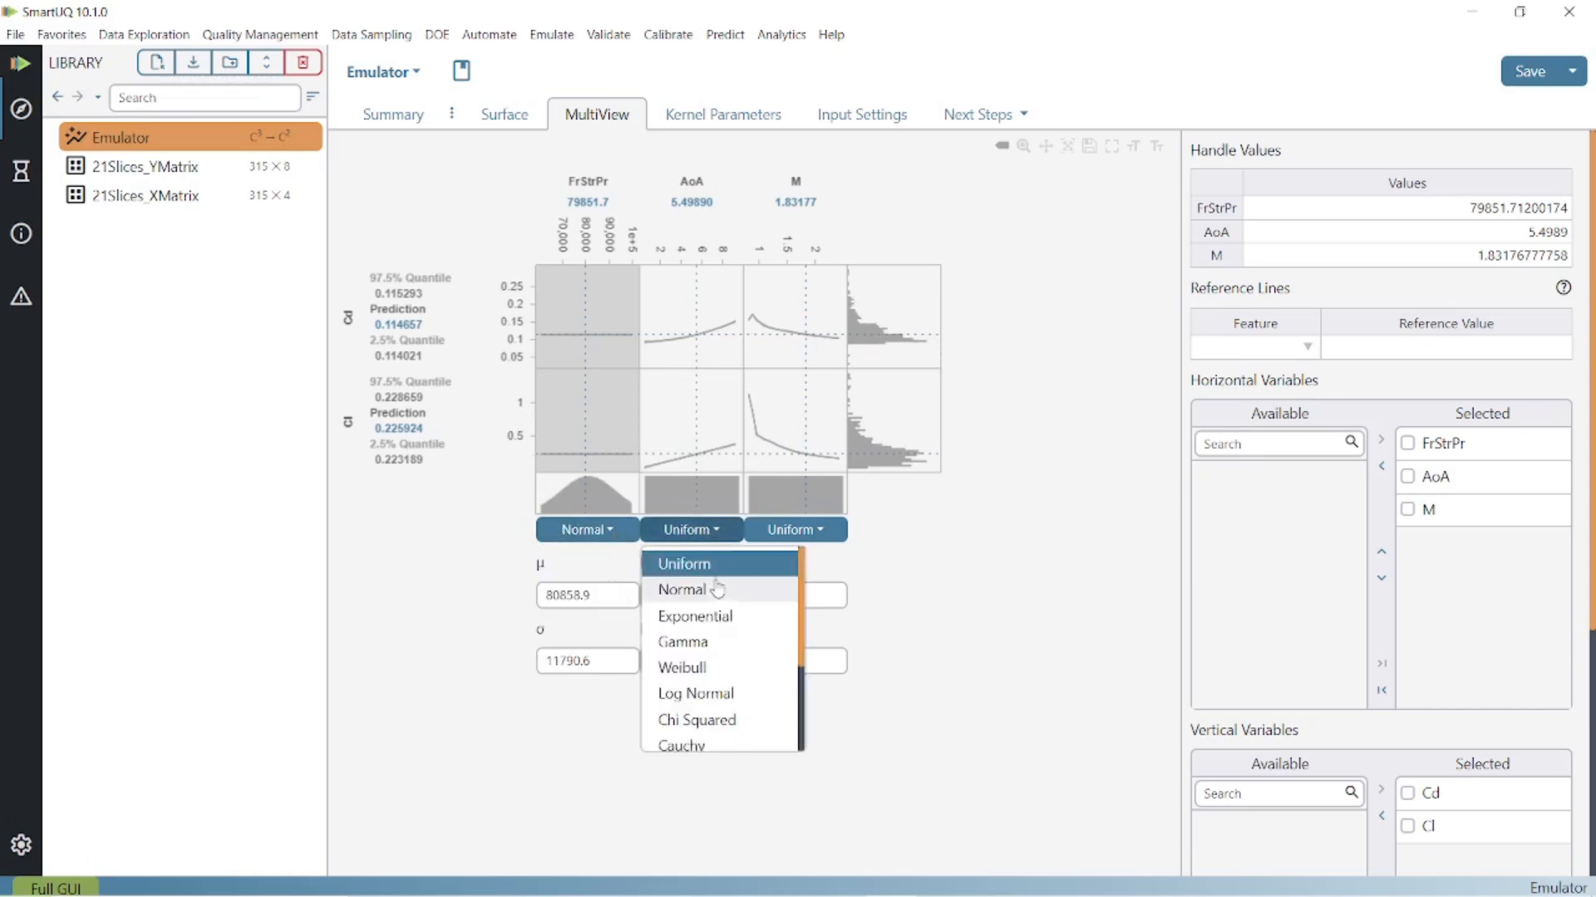
left_click(713, 593)
left_click(813, 540)
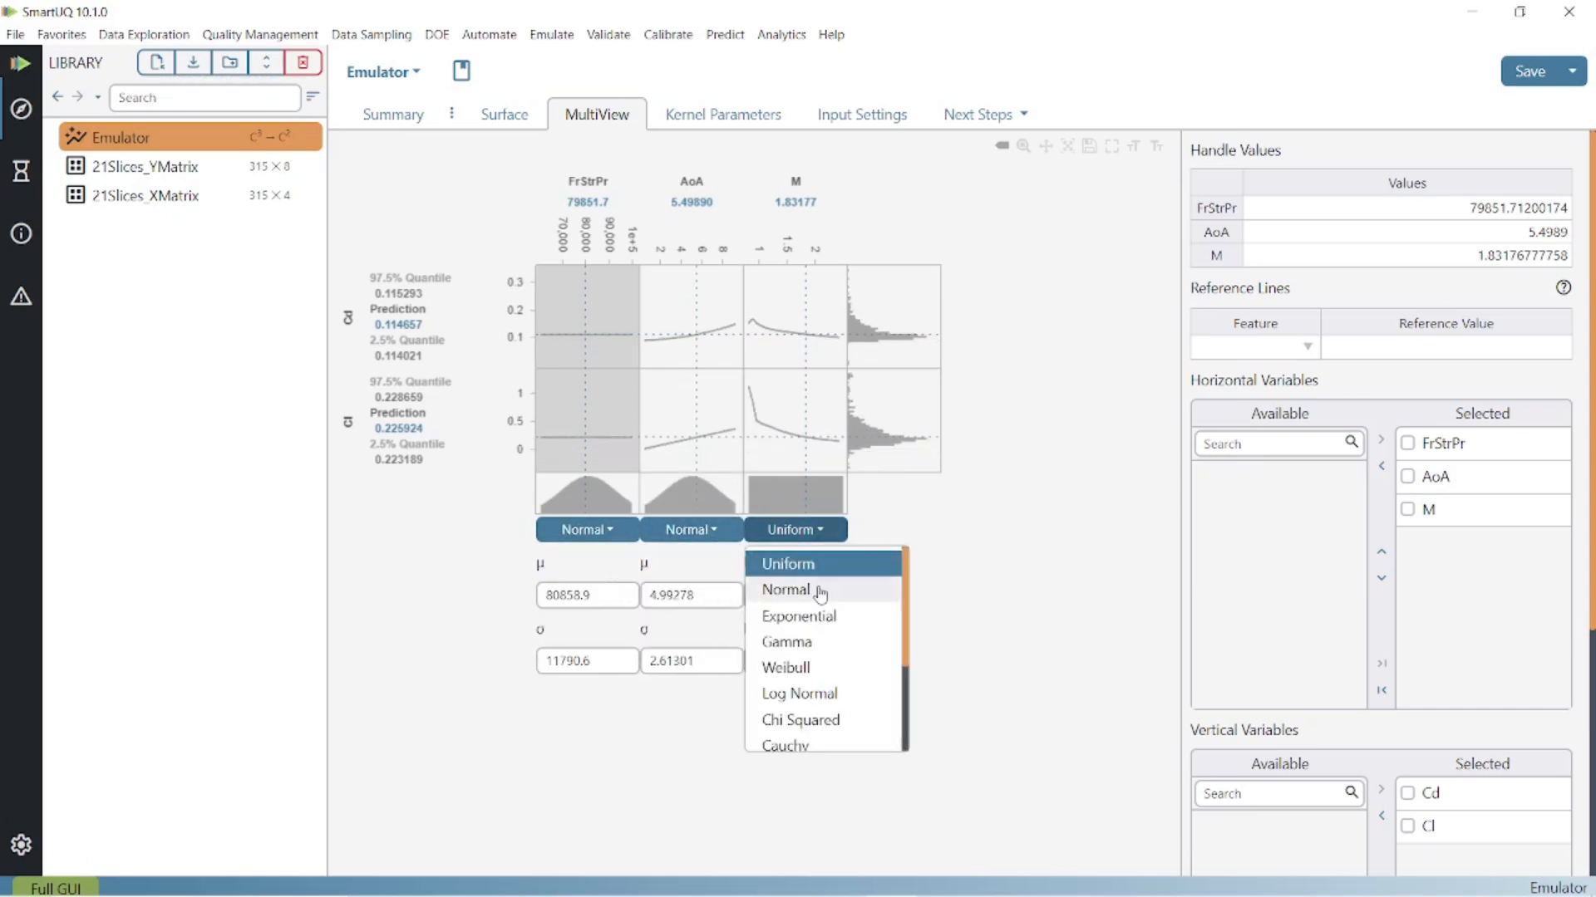
left_click(819, 593)
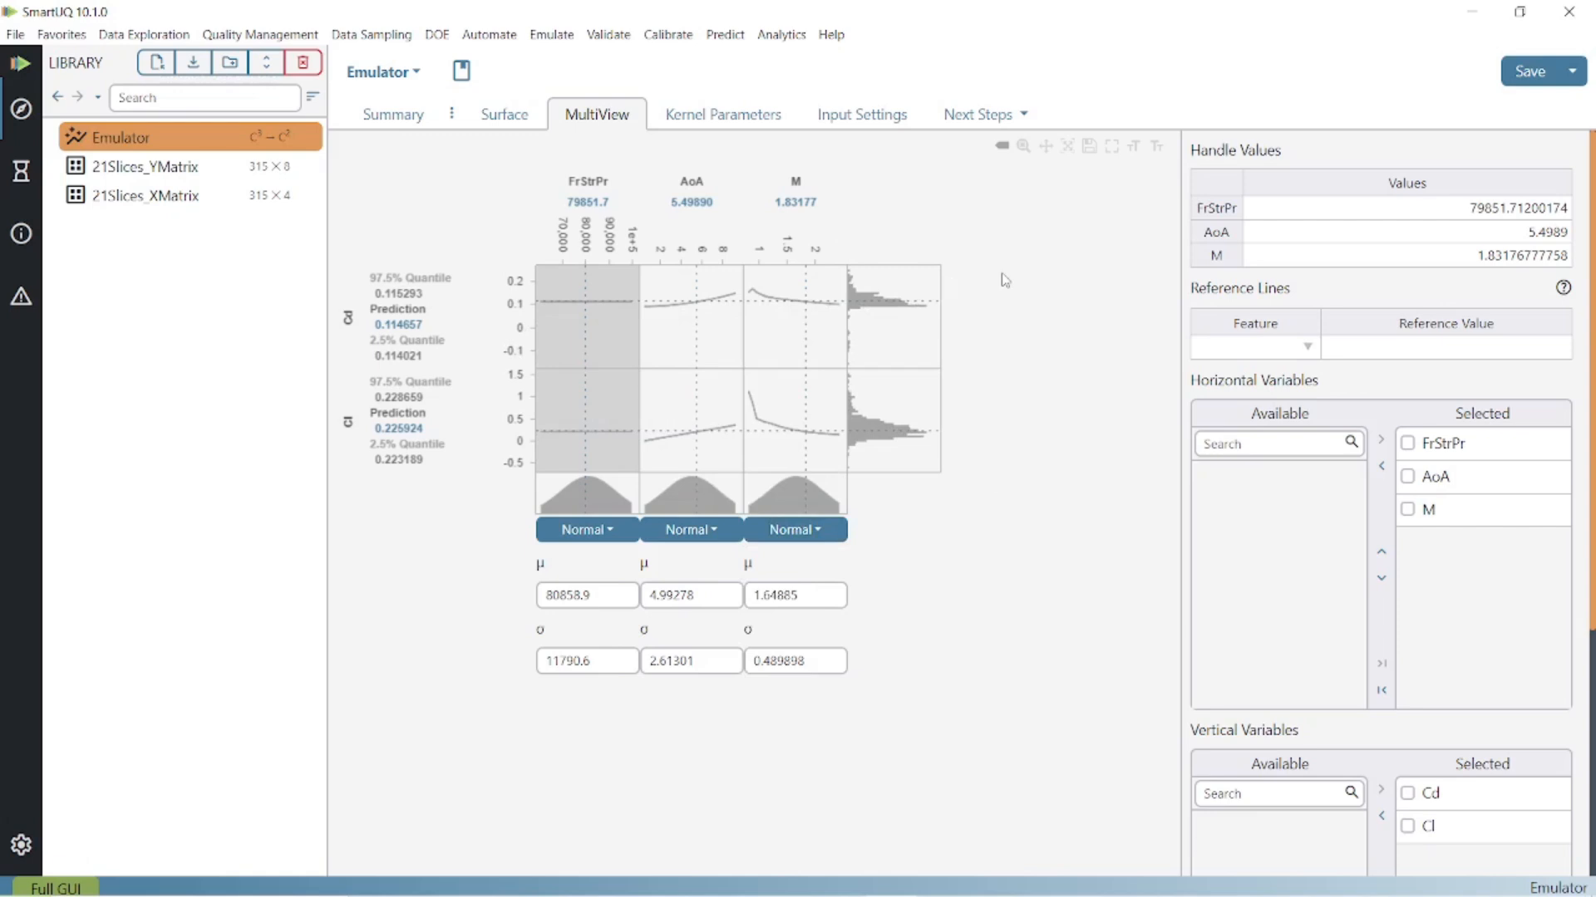
scroll(1262, 648, "down", 5)
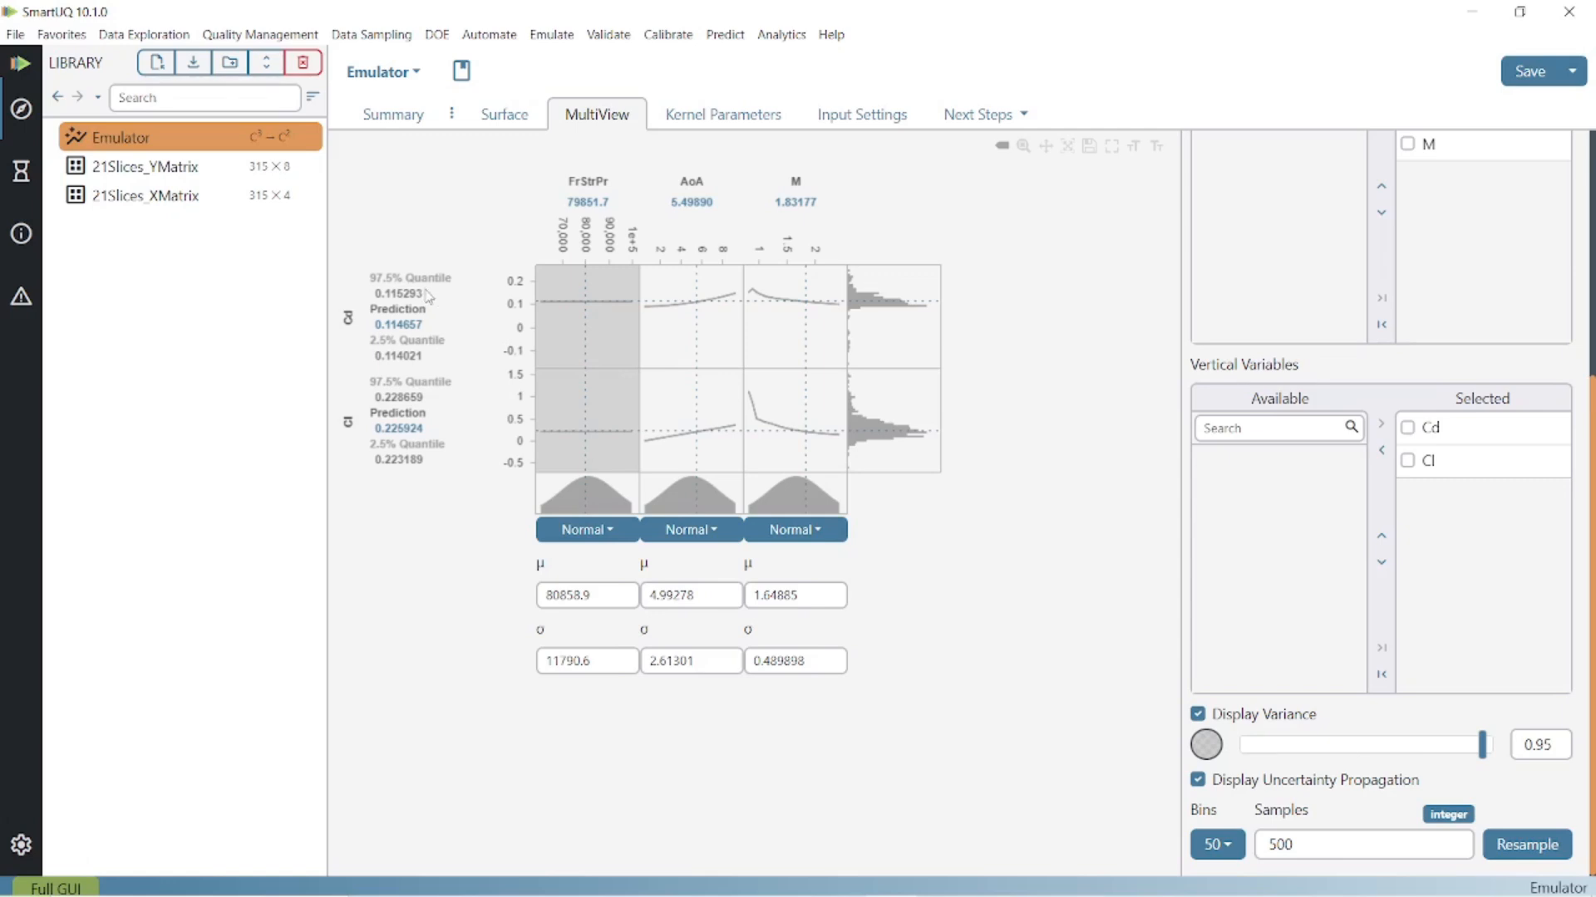
- Import New Inputs for Prediction.xlsx from the SmartUQ_SU2 folder with headers into the library and view its table
left_click(1000, 111)
left_click(156, 63)
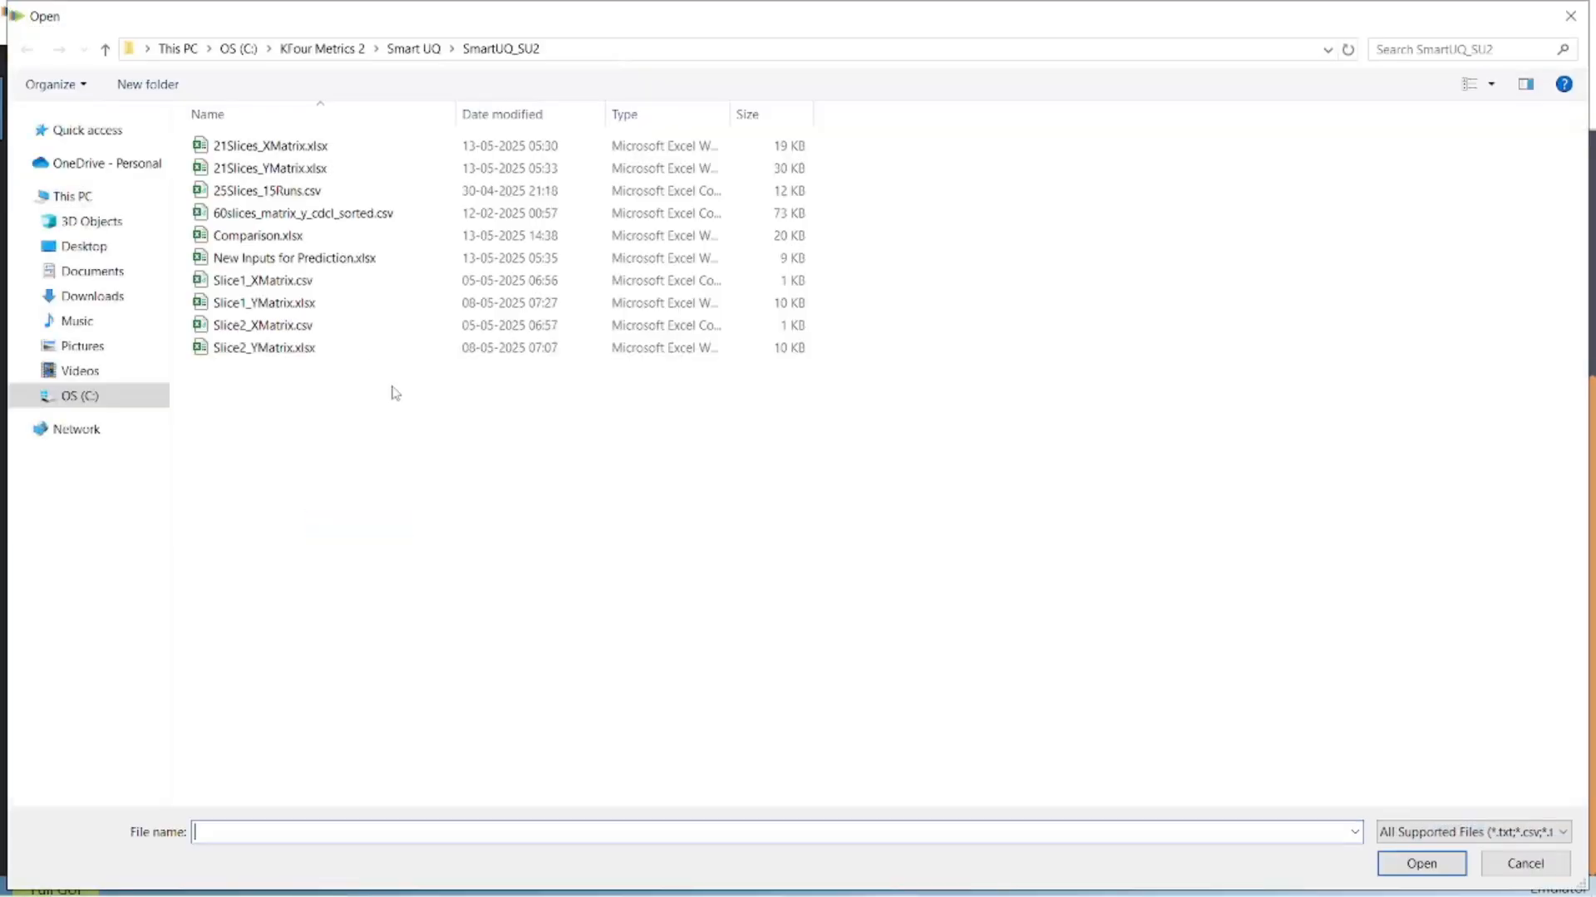
left_click(345, 263)
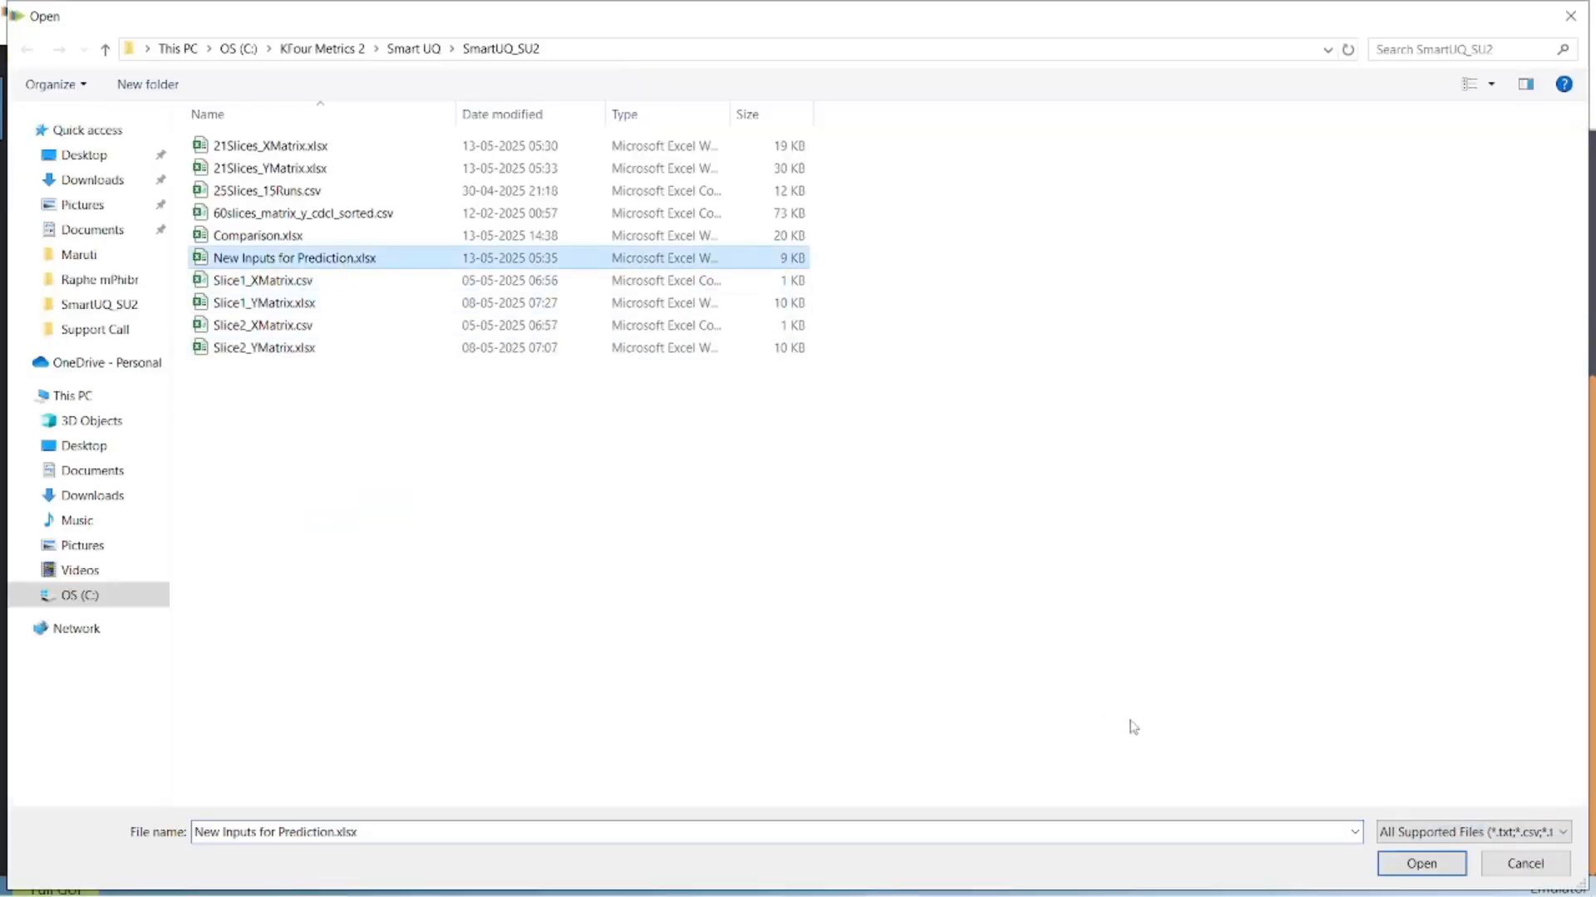
left_click(1417, 861)
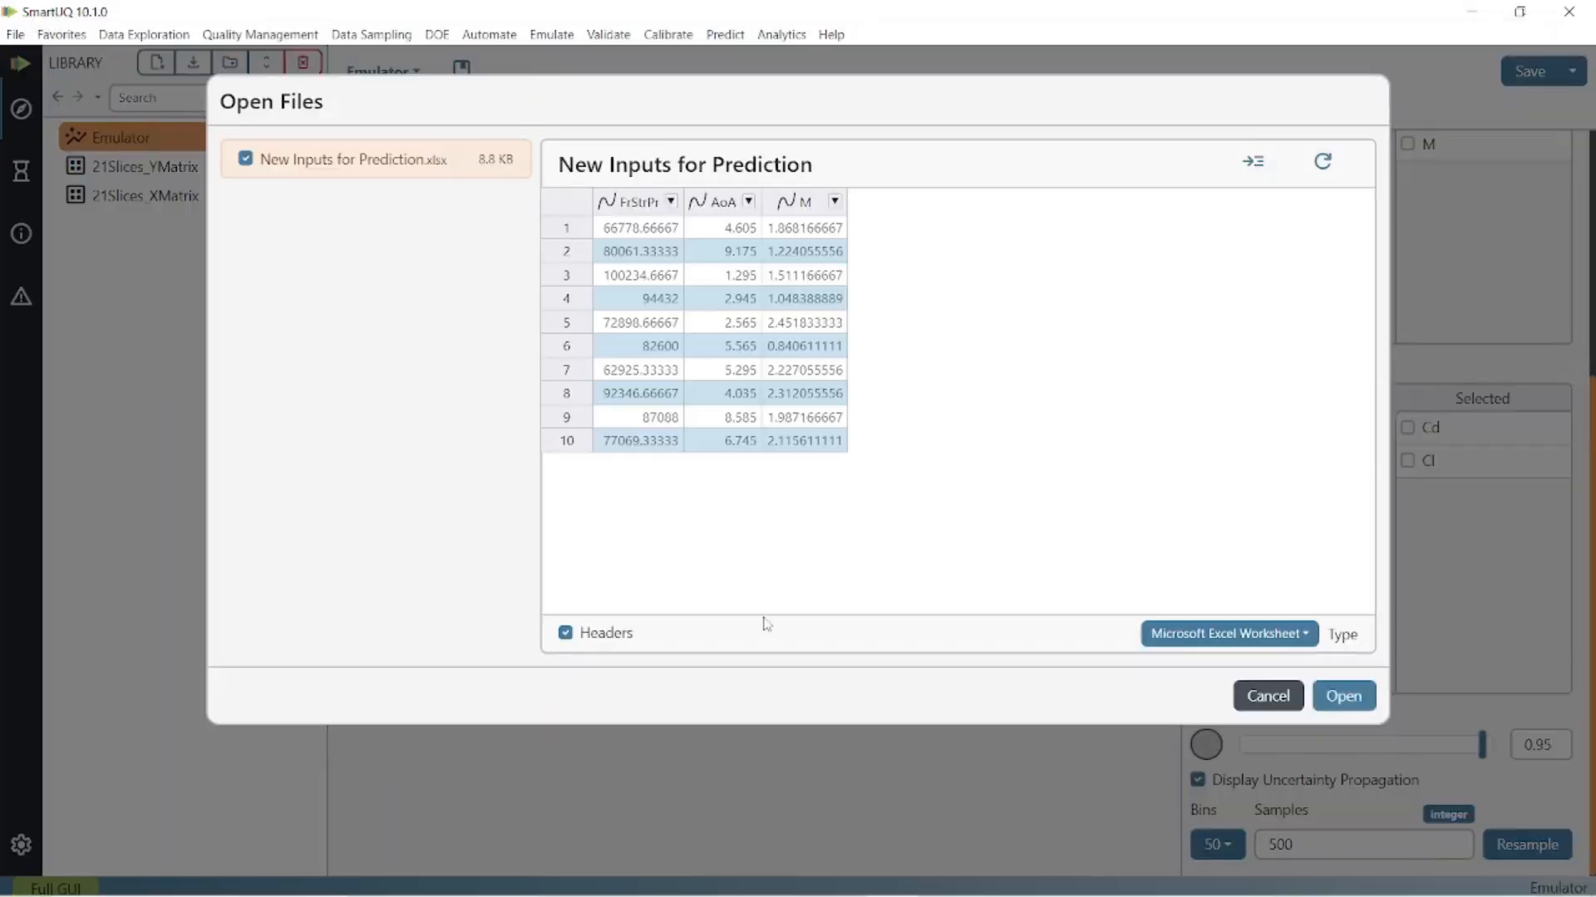
left_click(1344, 696)
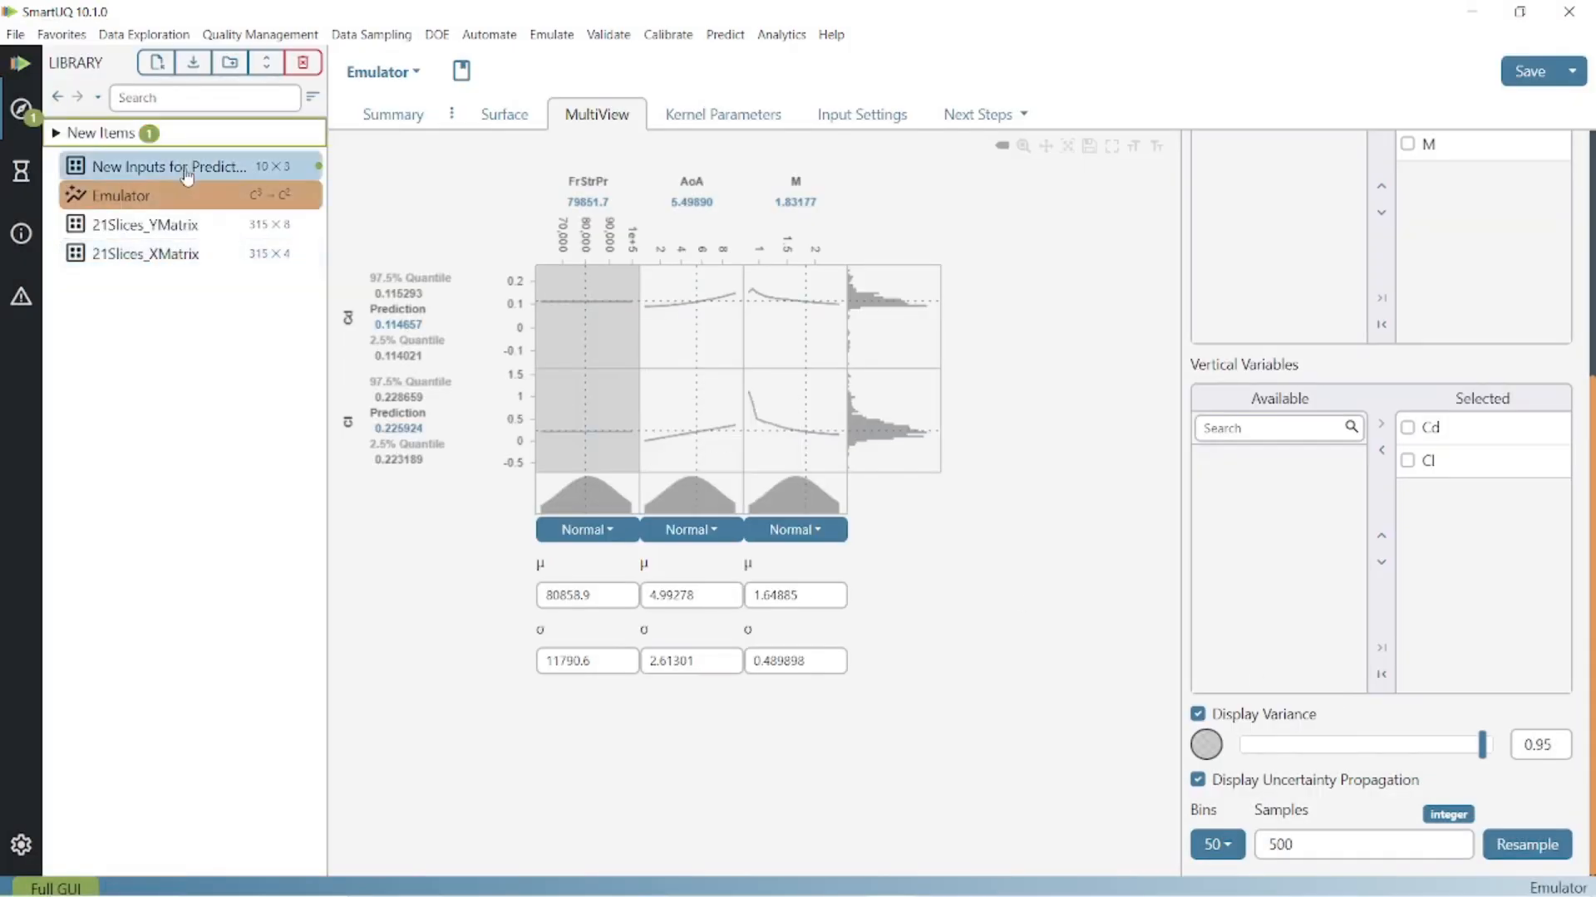
left_click(187, 170)
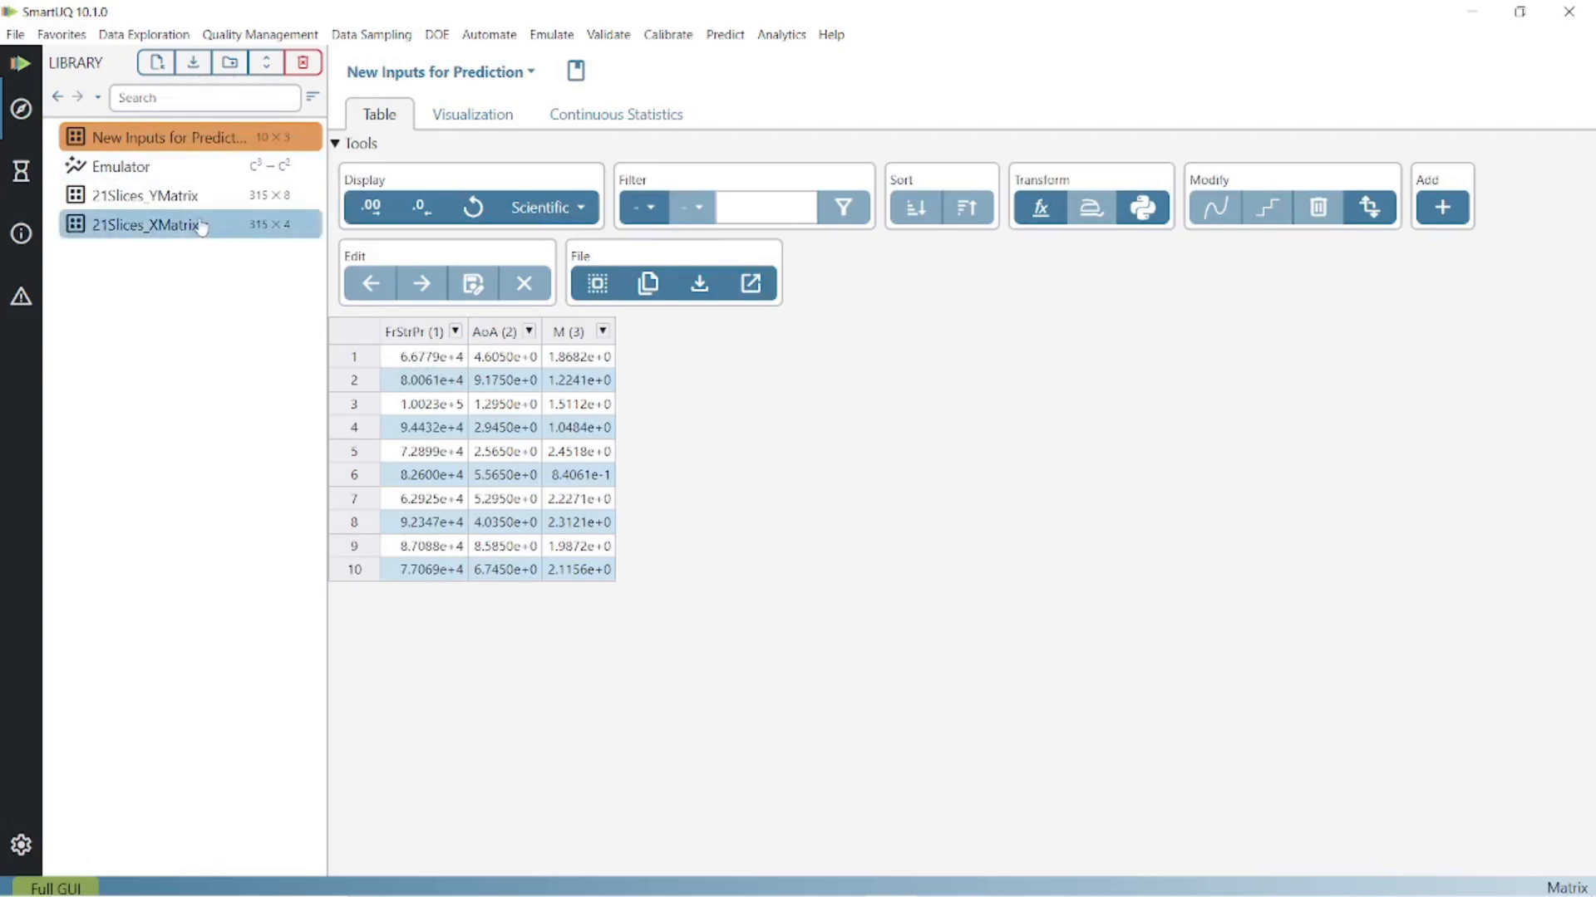
- Run a prediction from the Emulator using New Inputs for Prediction as input, columns 1:3, without variance
left_click(203, 168)
left_click(1017, 123)
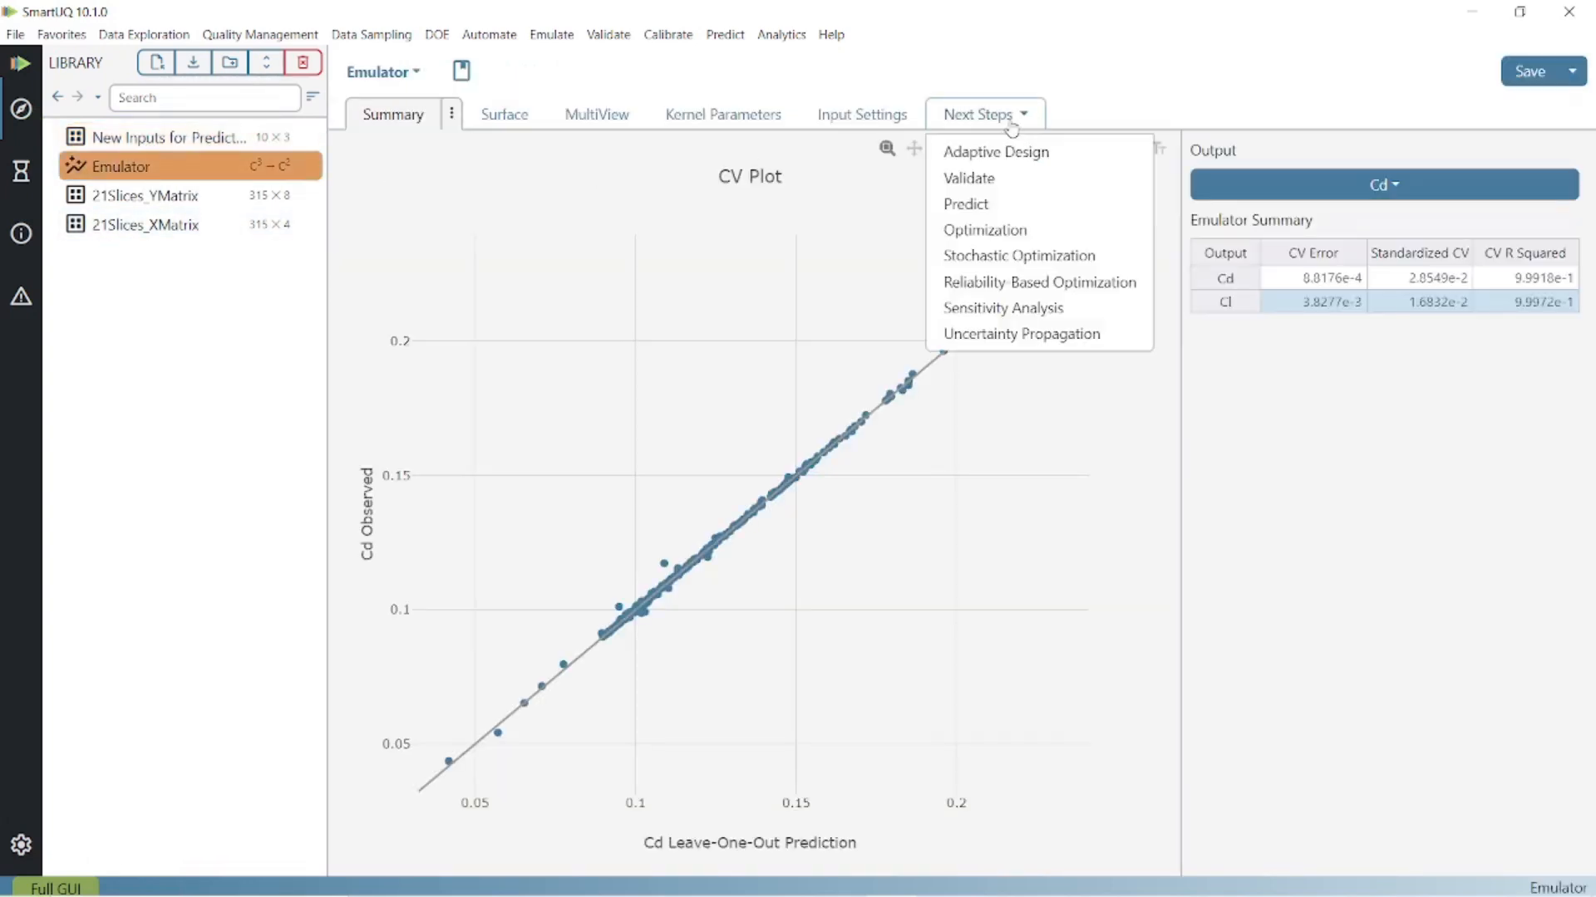
left_click(1005, 201)
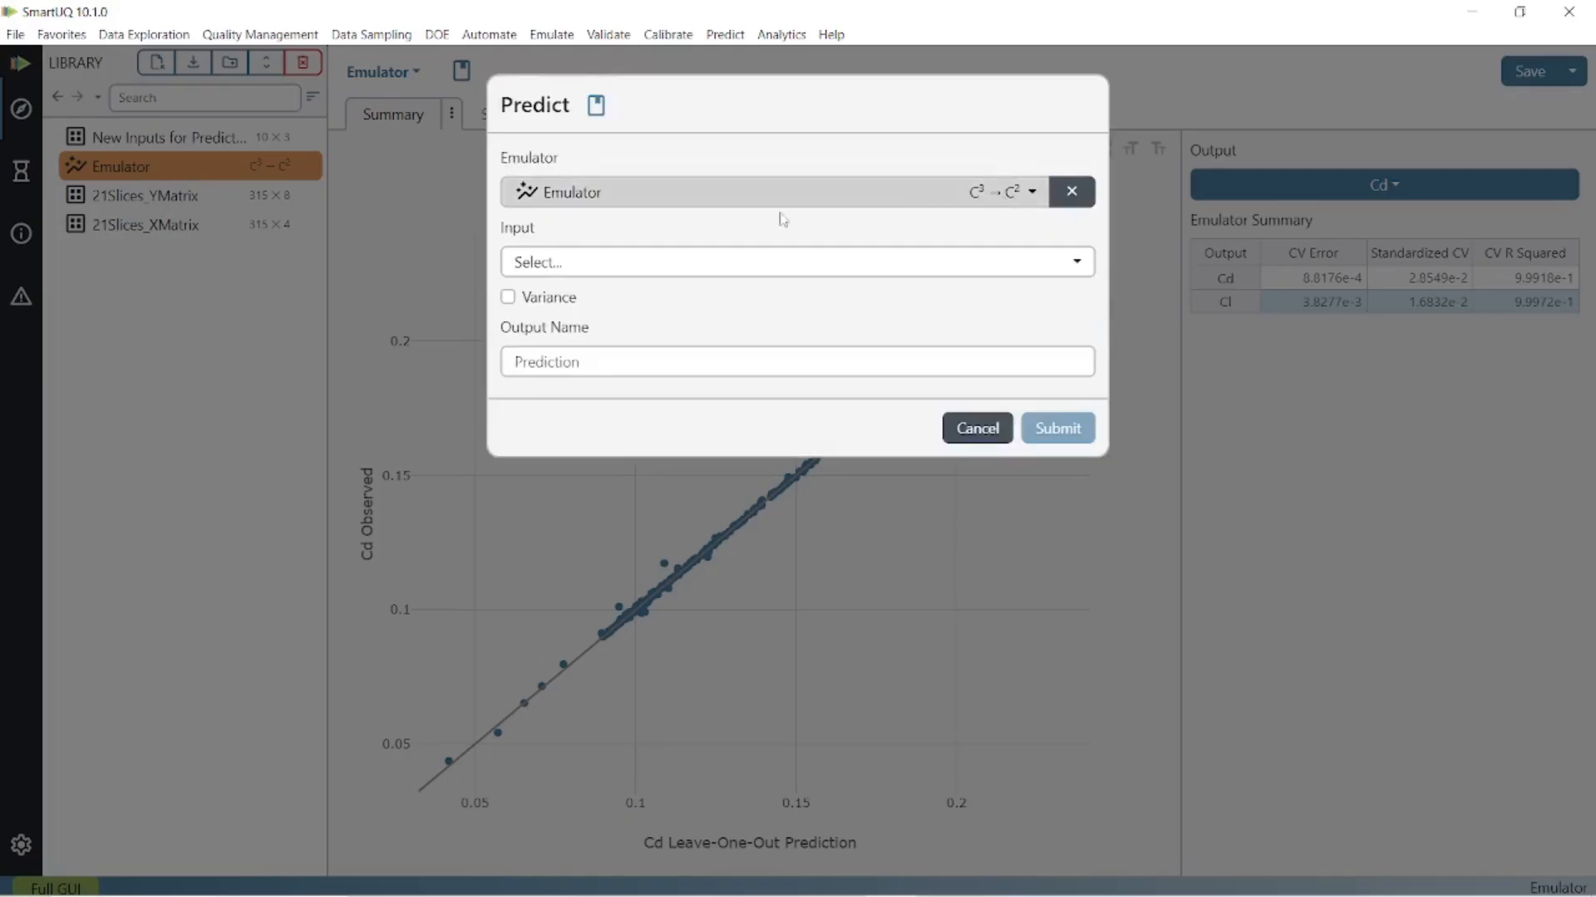
left_click(701, 262)
left_click(702, 305)
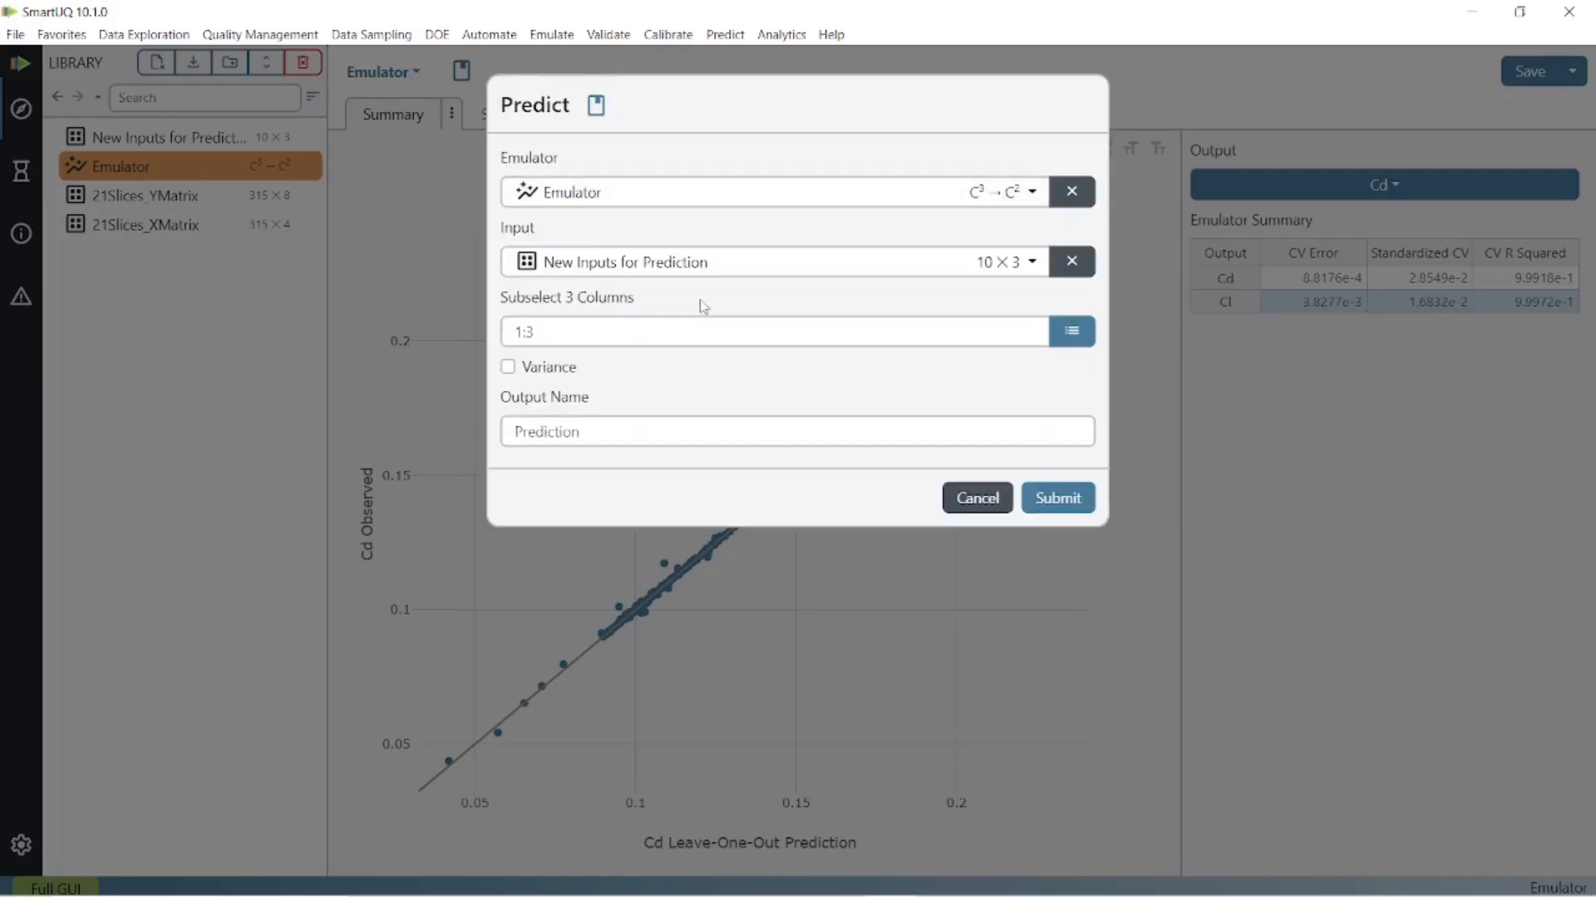
left_click(1058, 497)
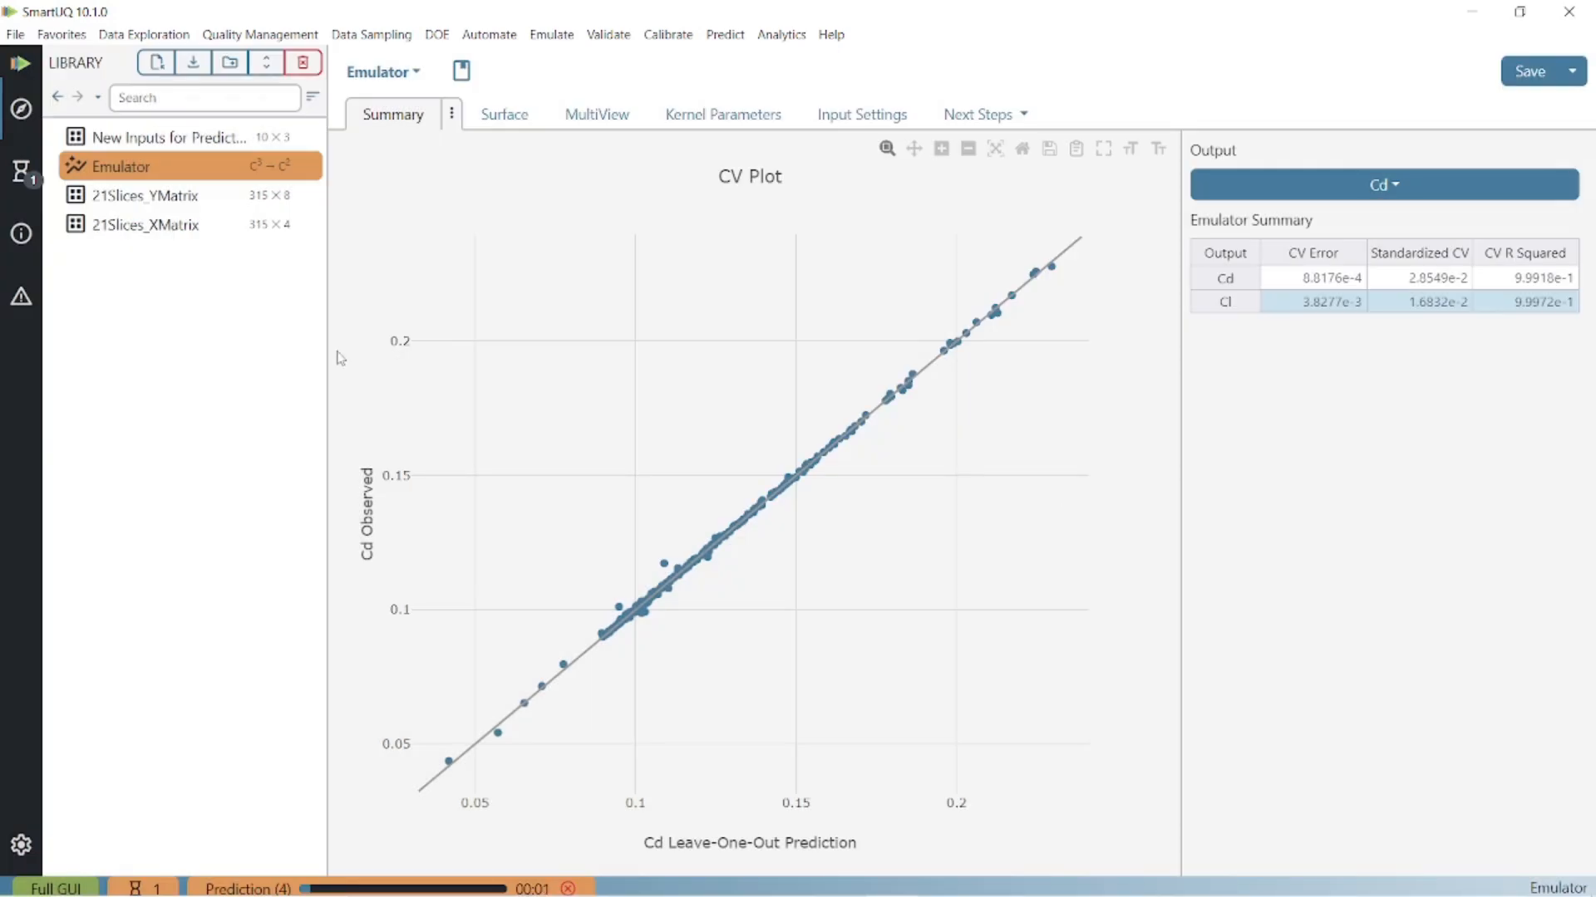
left_click(203, 166)
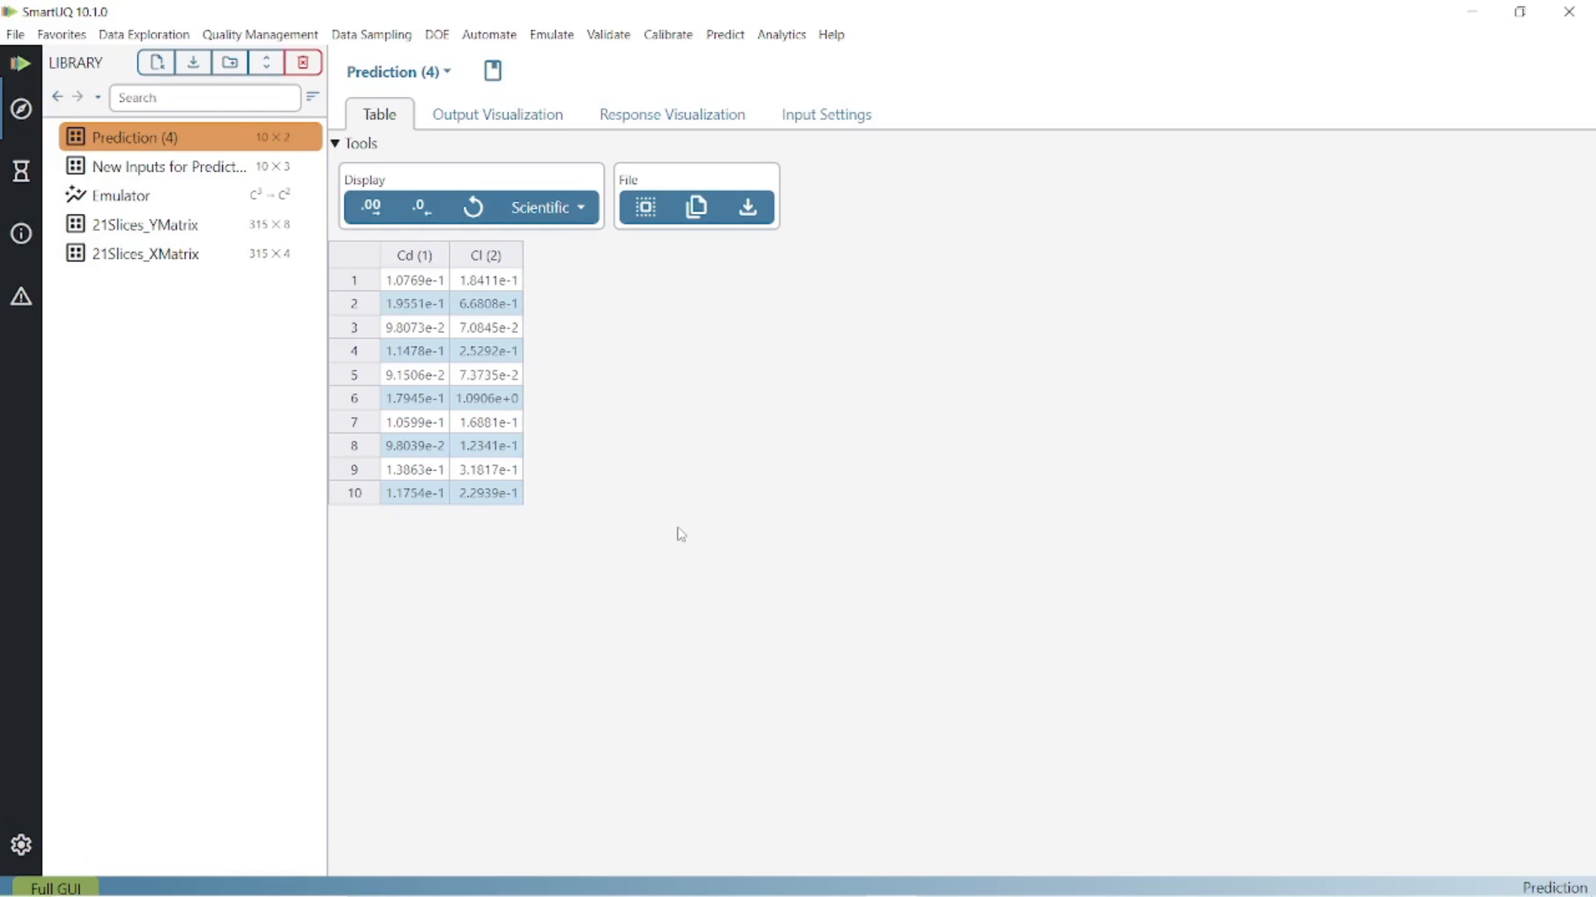
- Switch to Comparison.xlsx in Excel and compare the SmartUQ Cd and Cl predictions with the actual SU2 outputs and their charts
key("alt+Tab")
key("alt+Tab")
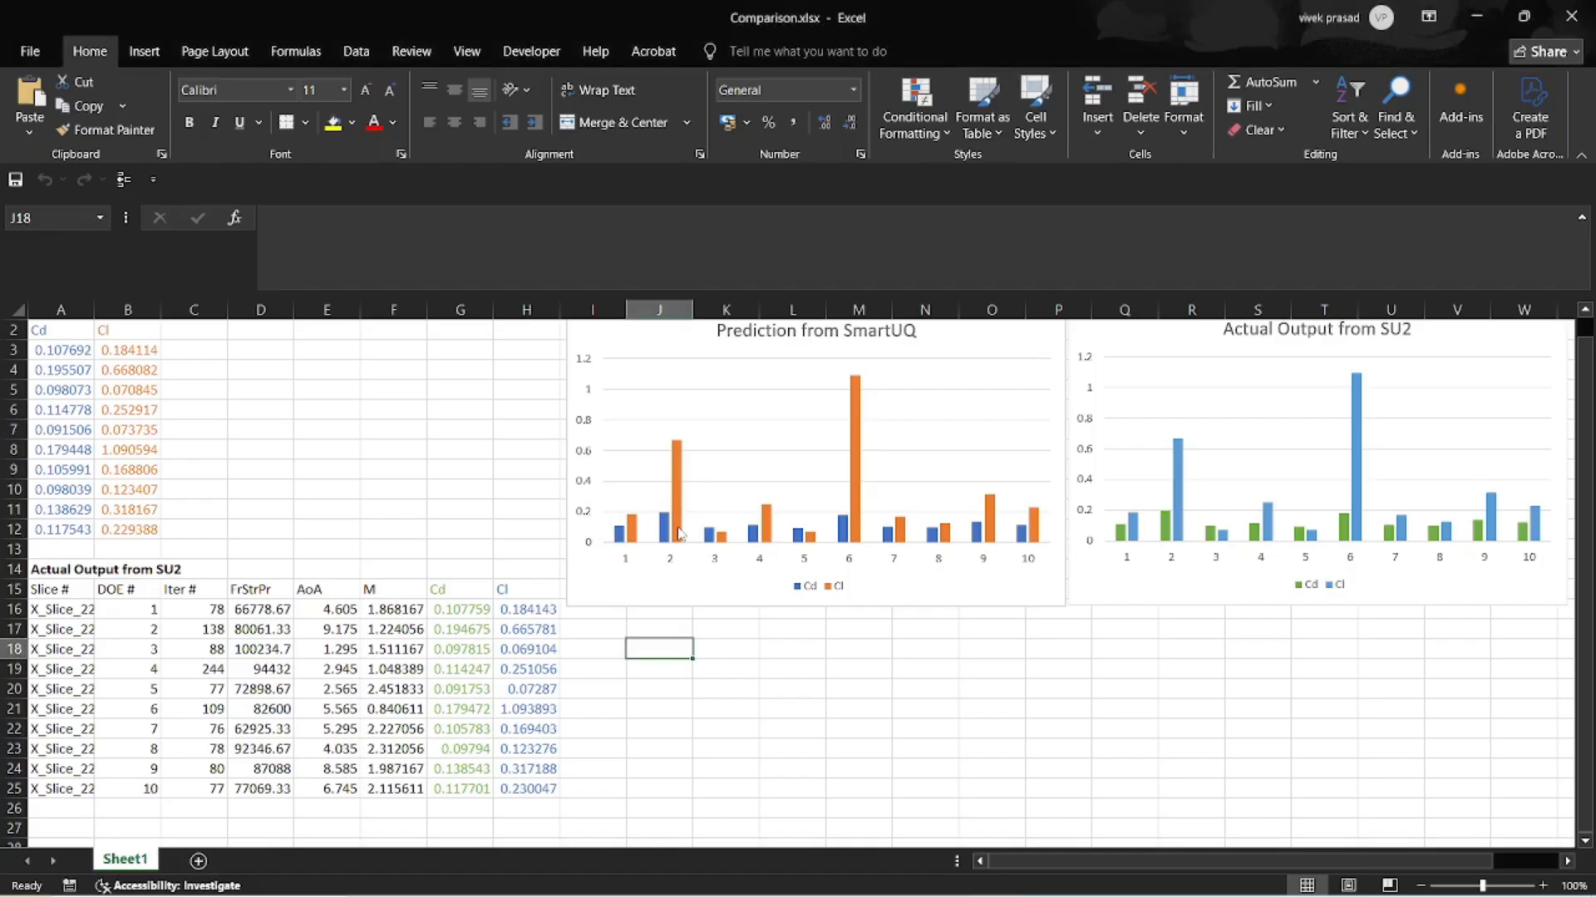
scroll(498, 441, "up", 1)
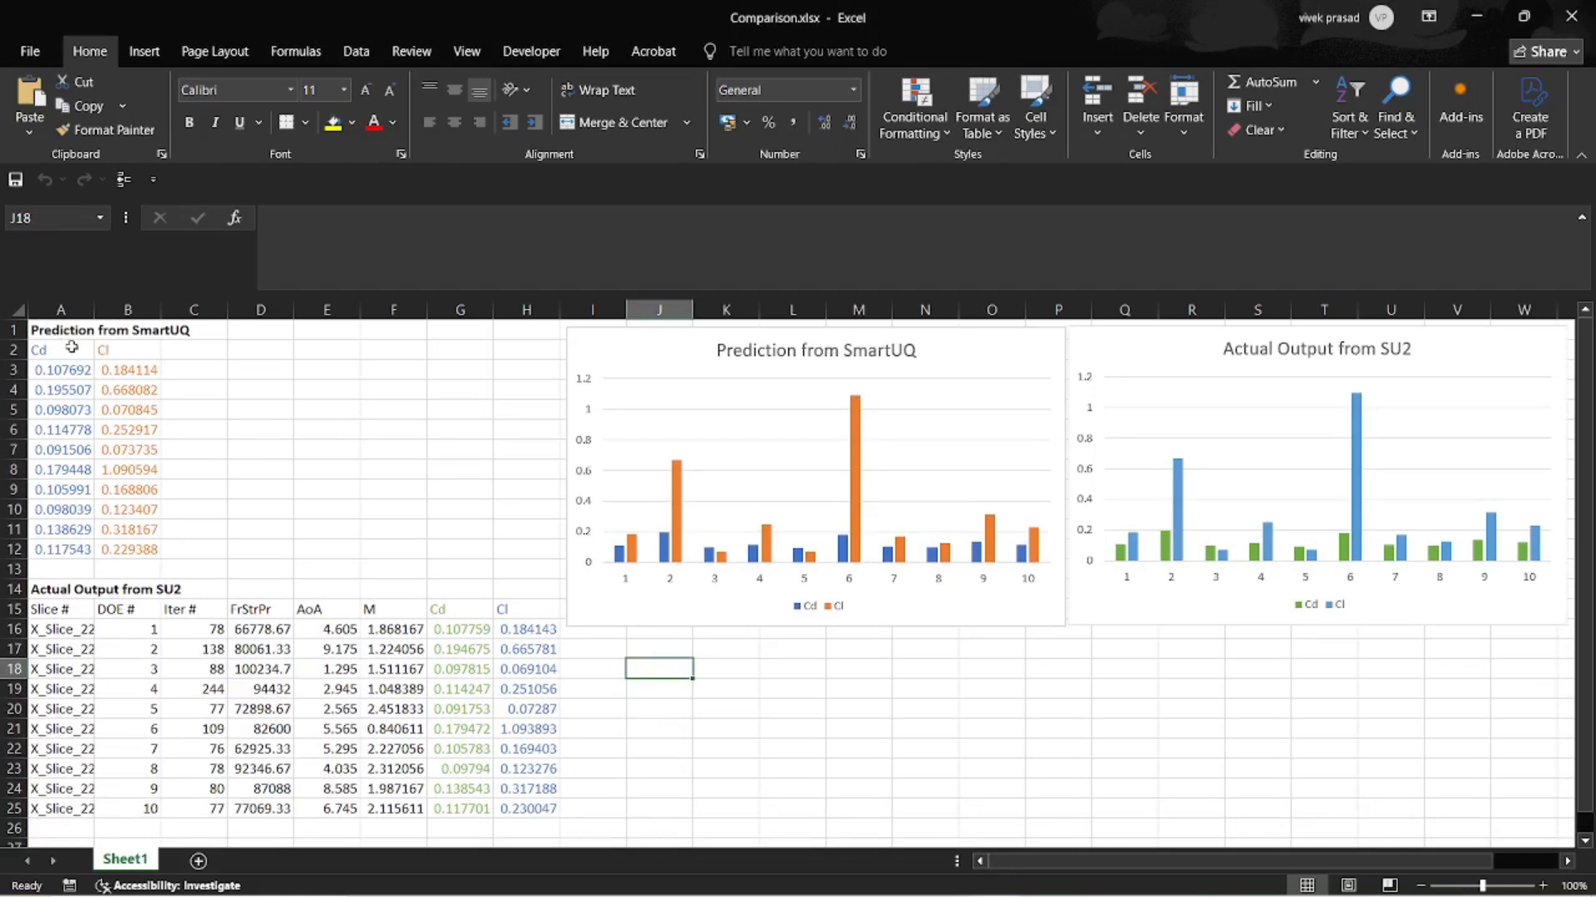
scroll(236, 495, "down", 2)
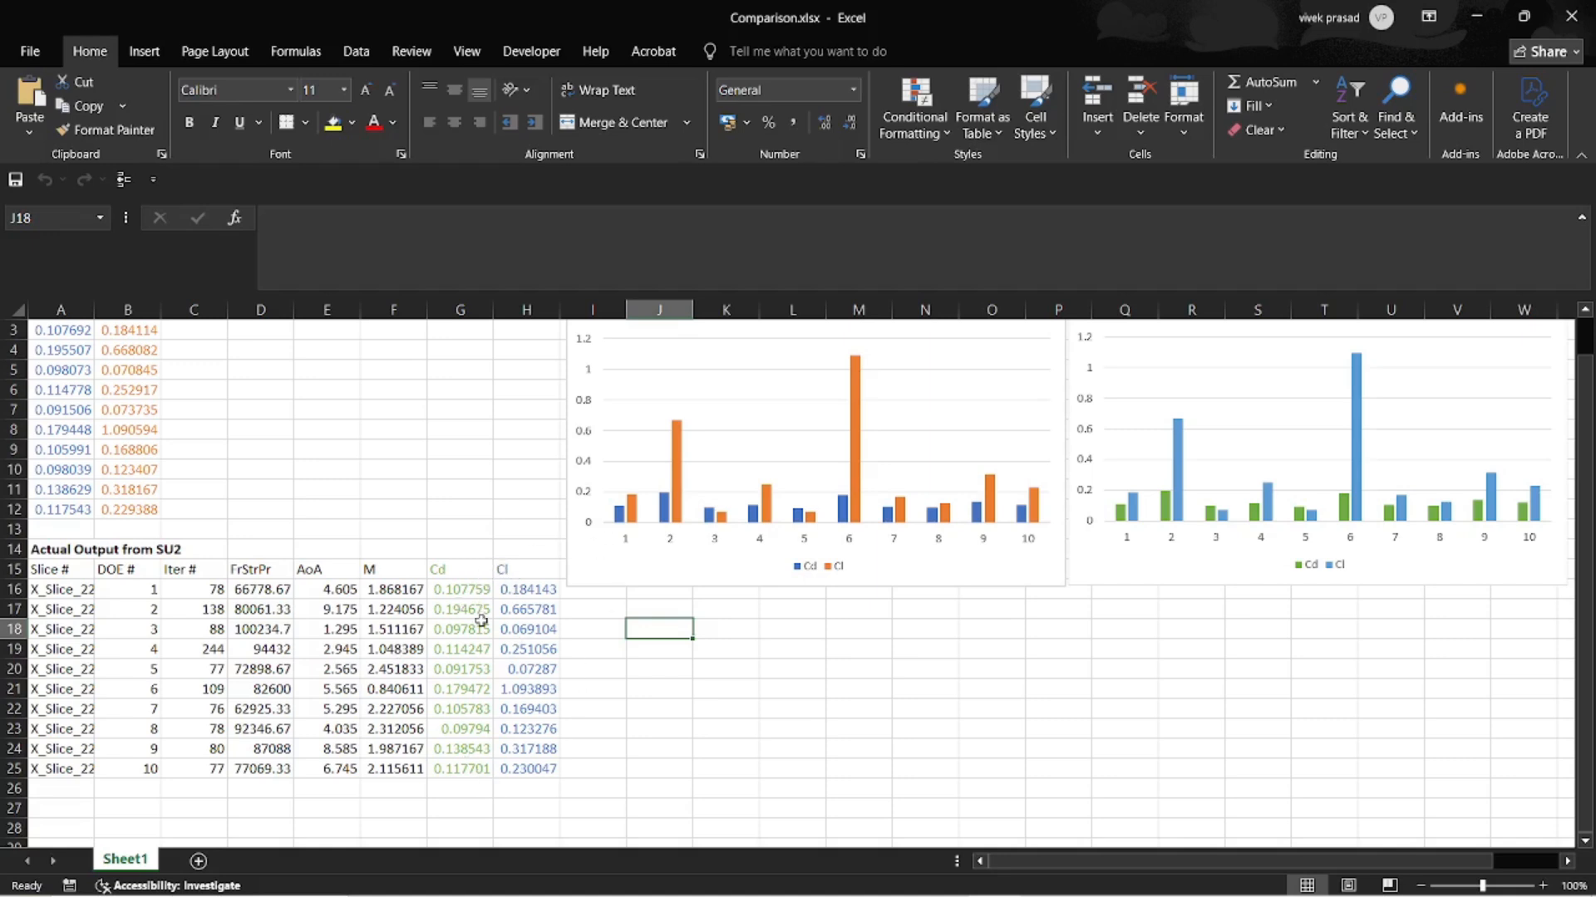
scroll(456, 524, "up", 1)
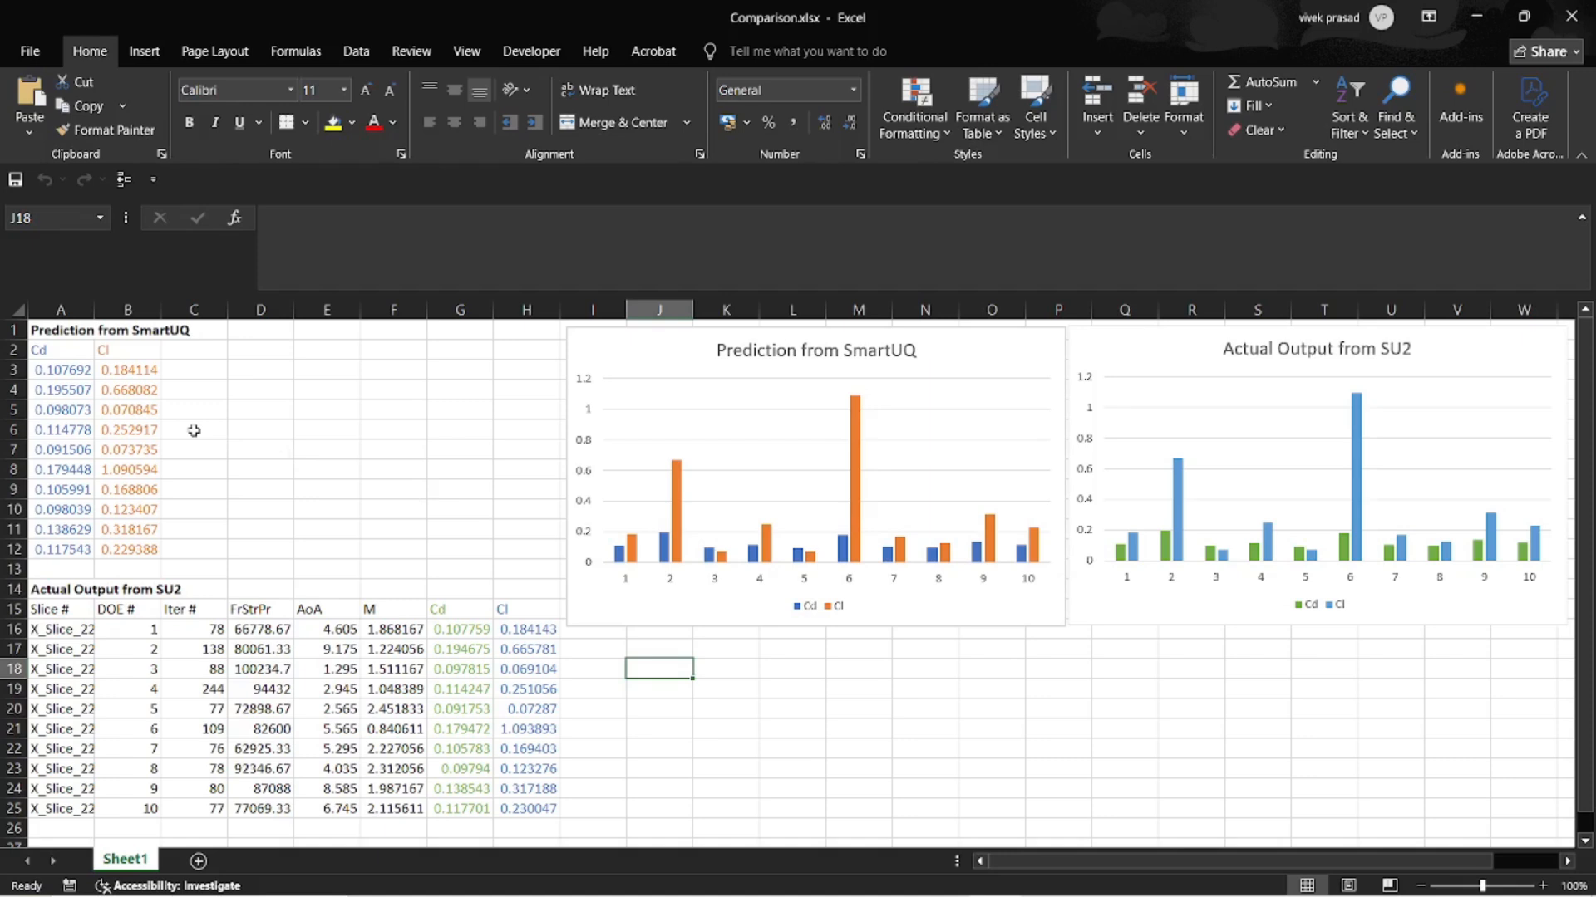
left_click(979, 348)
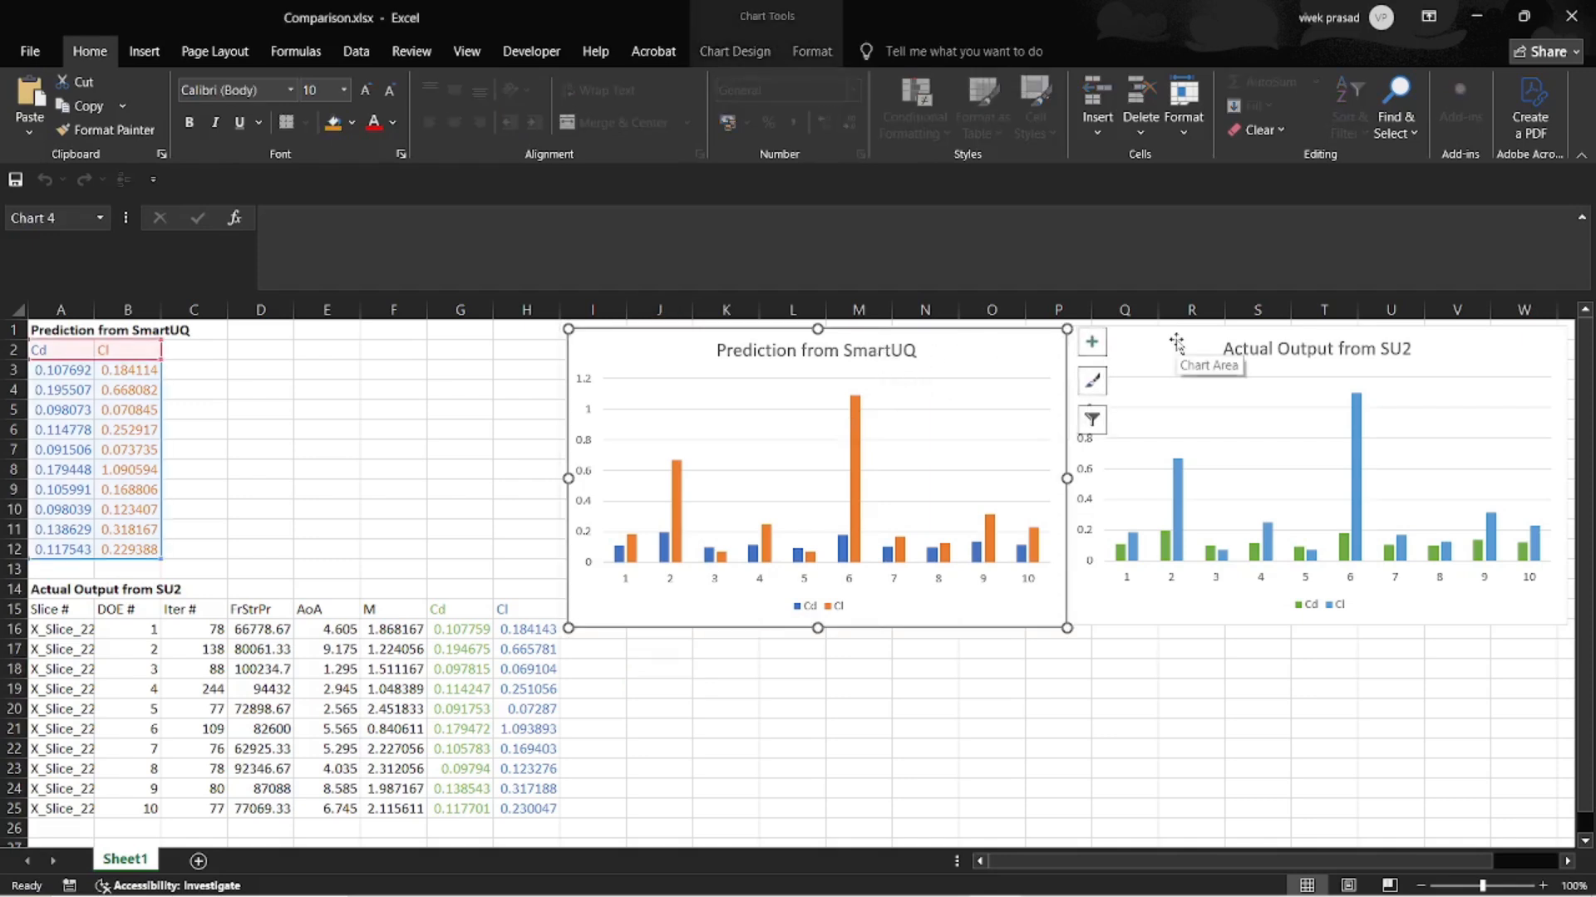
left_click(1193, 688)
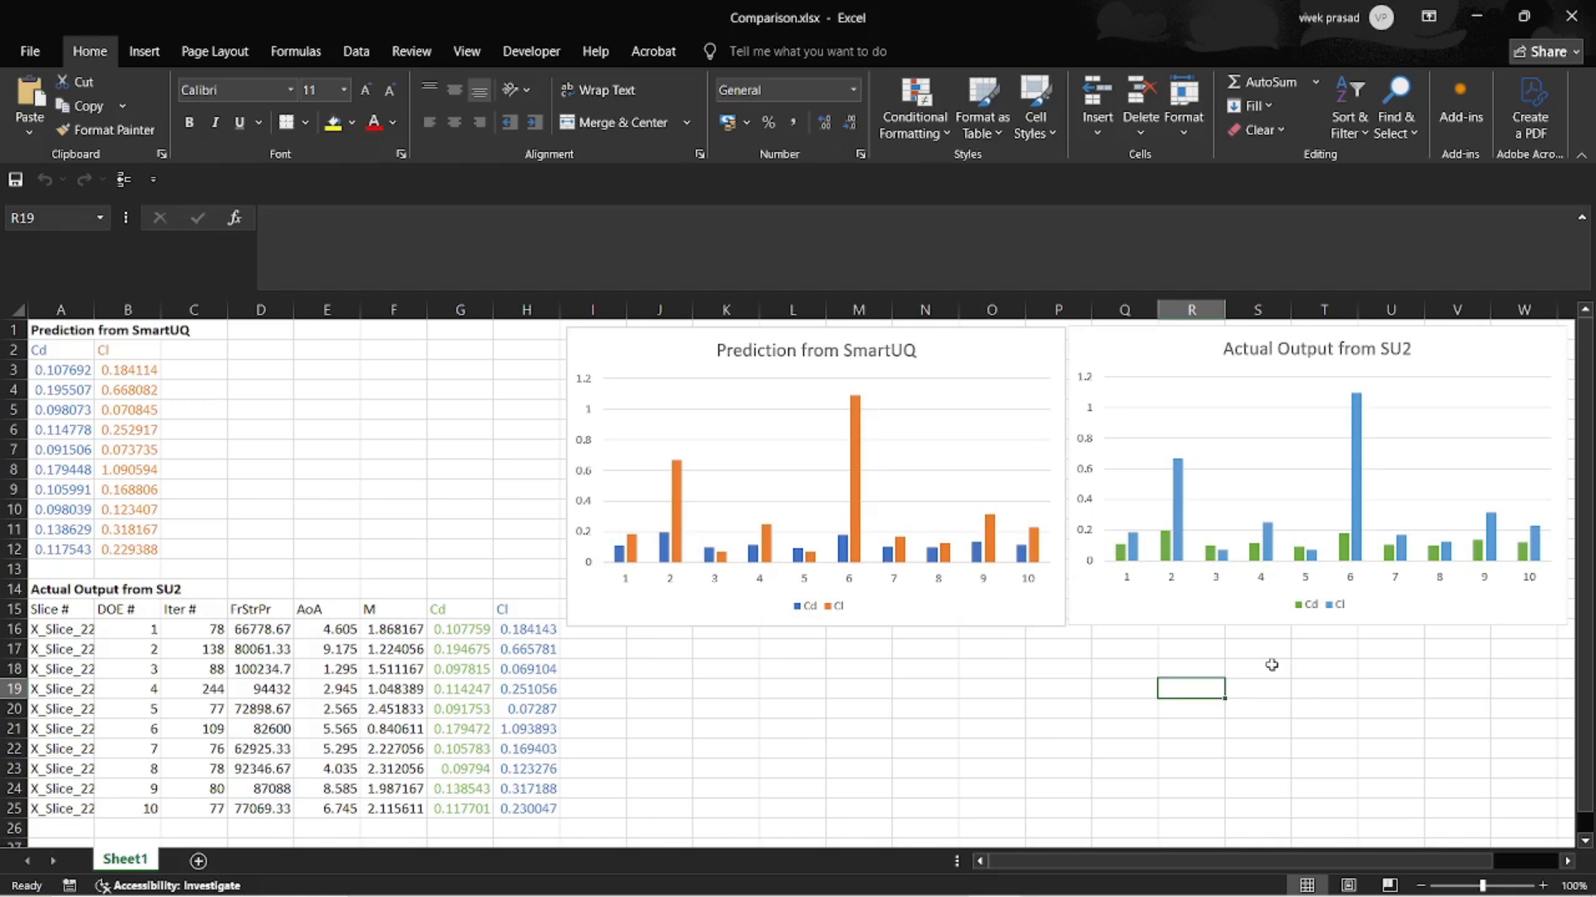
- Switch back to SmartUQ and start an Optimization on the Emulator with the Cd objective set to Minimize
key("alt+Tab")
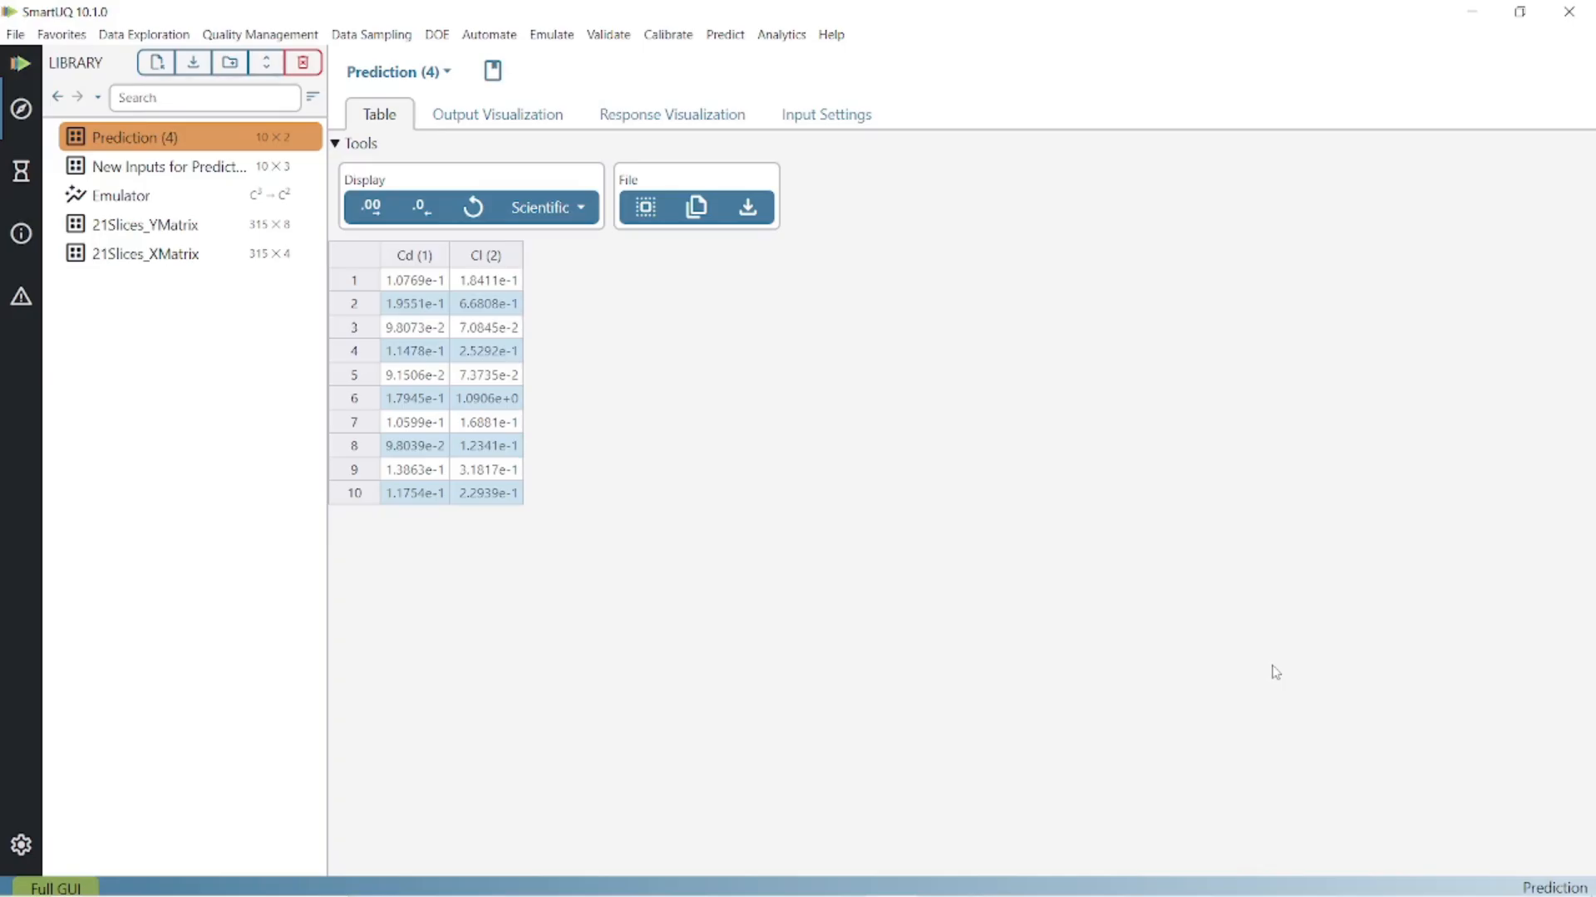
left_click(185, 196)
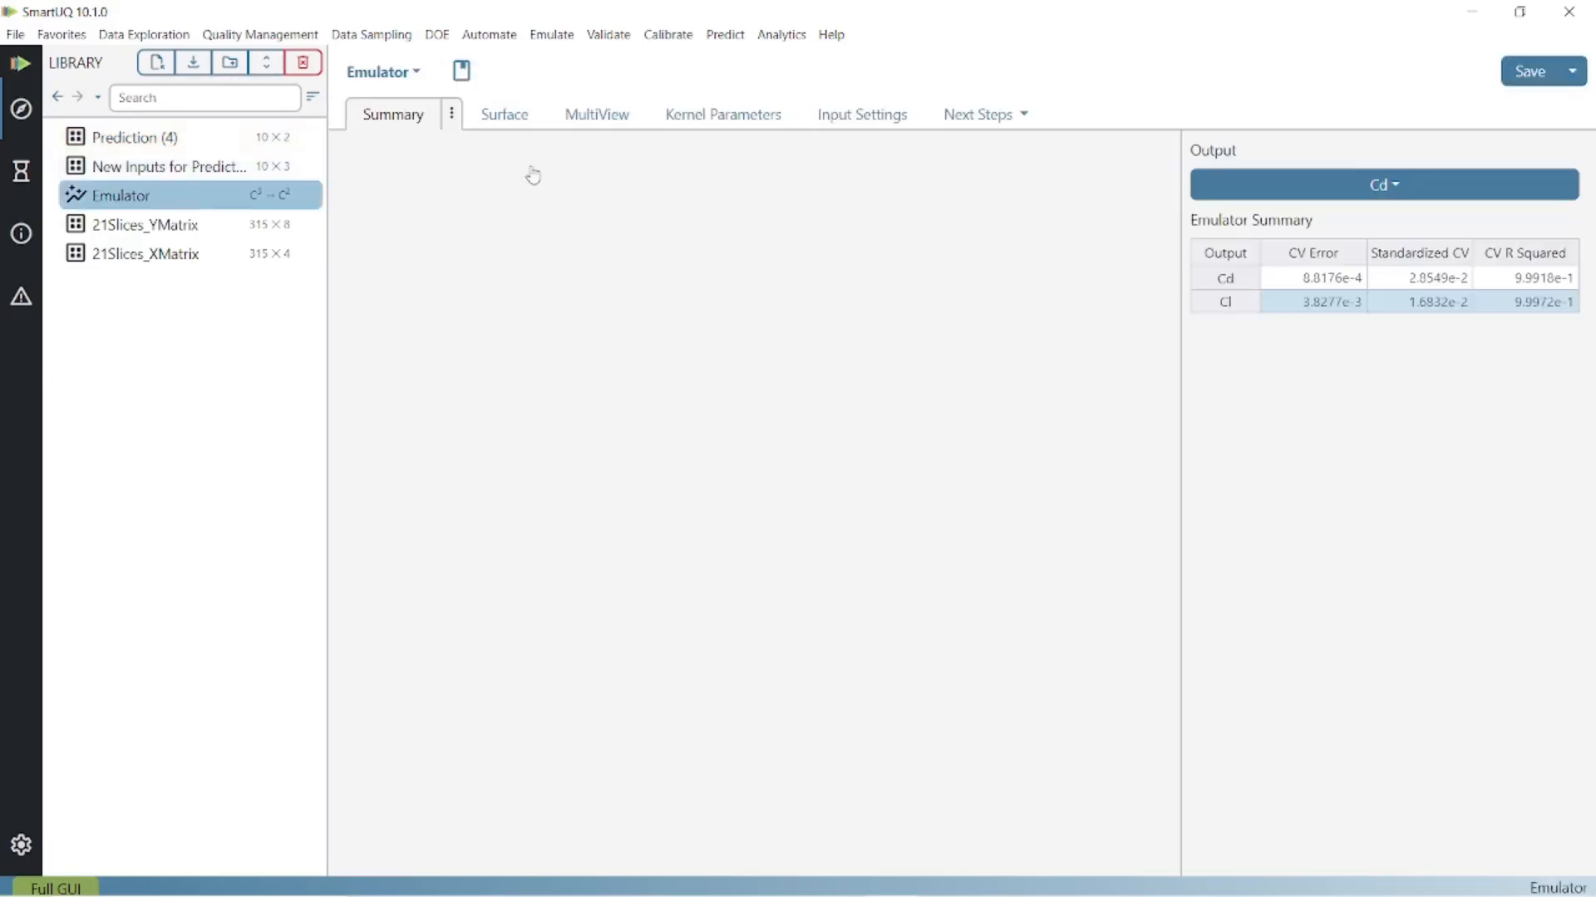
left_click(1002, 114)
left_click(1042, 232)
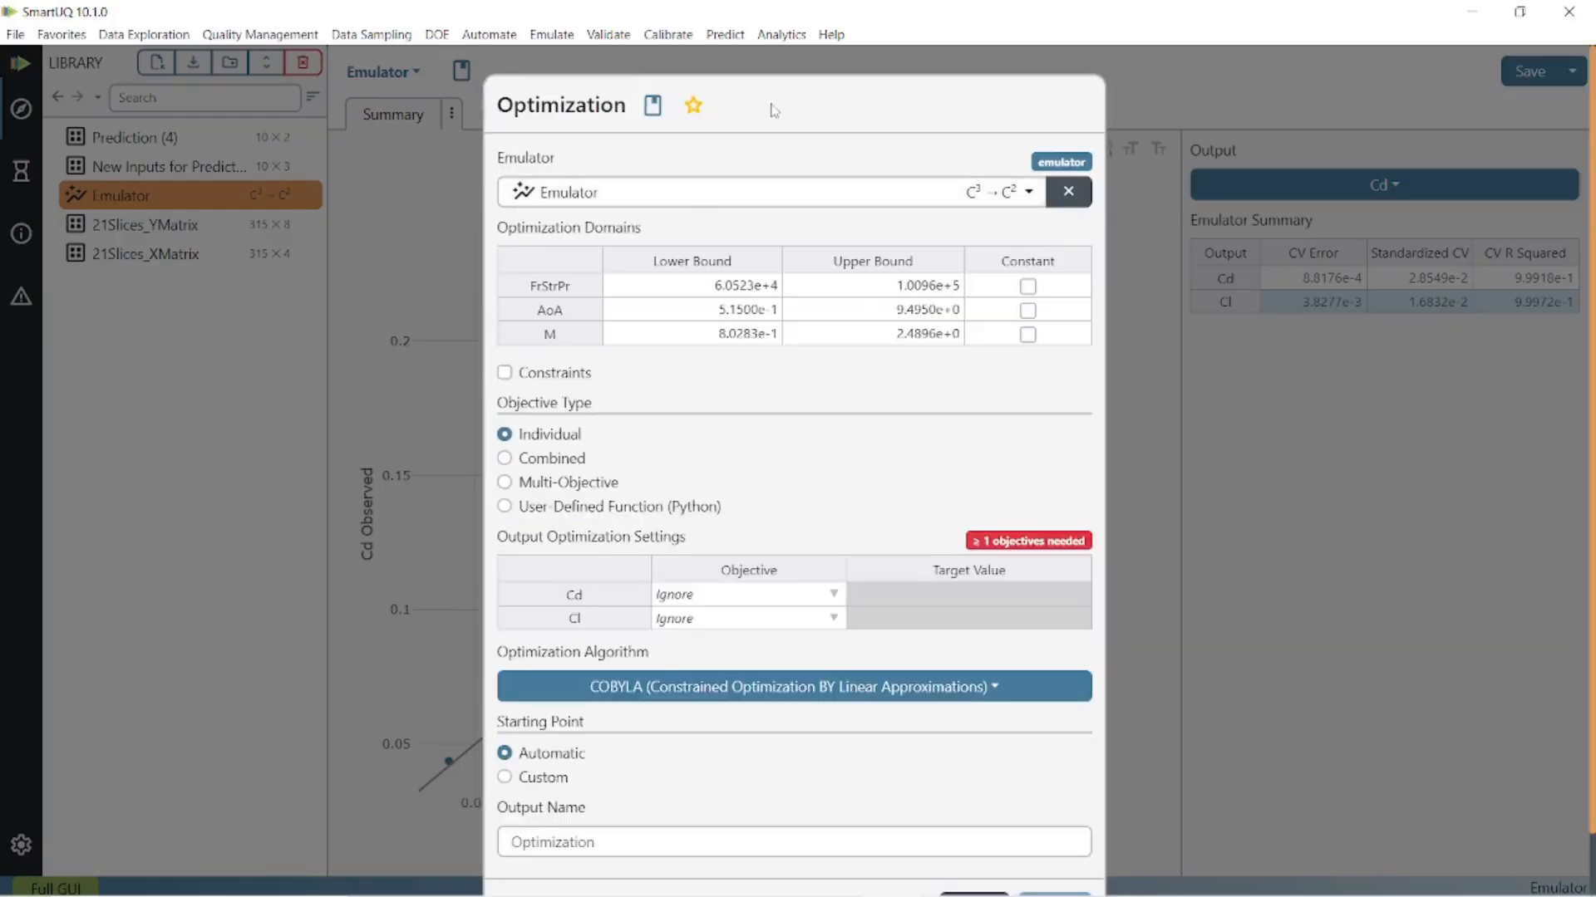
scroll(900, 406, "down", 1)
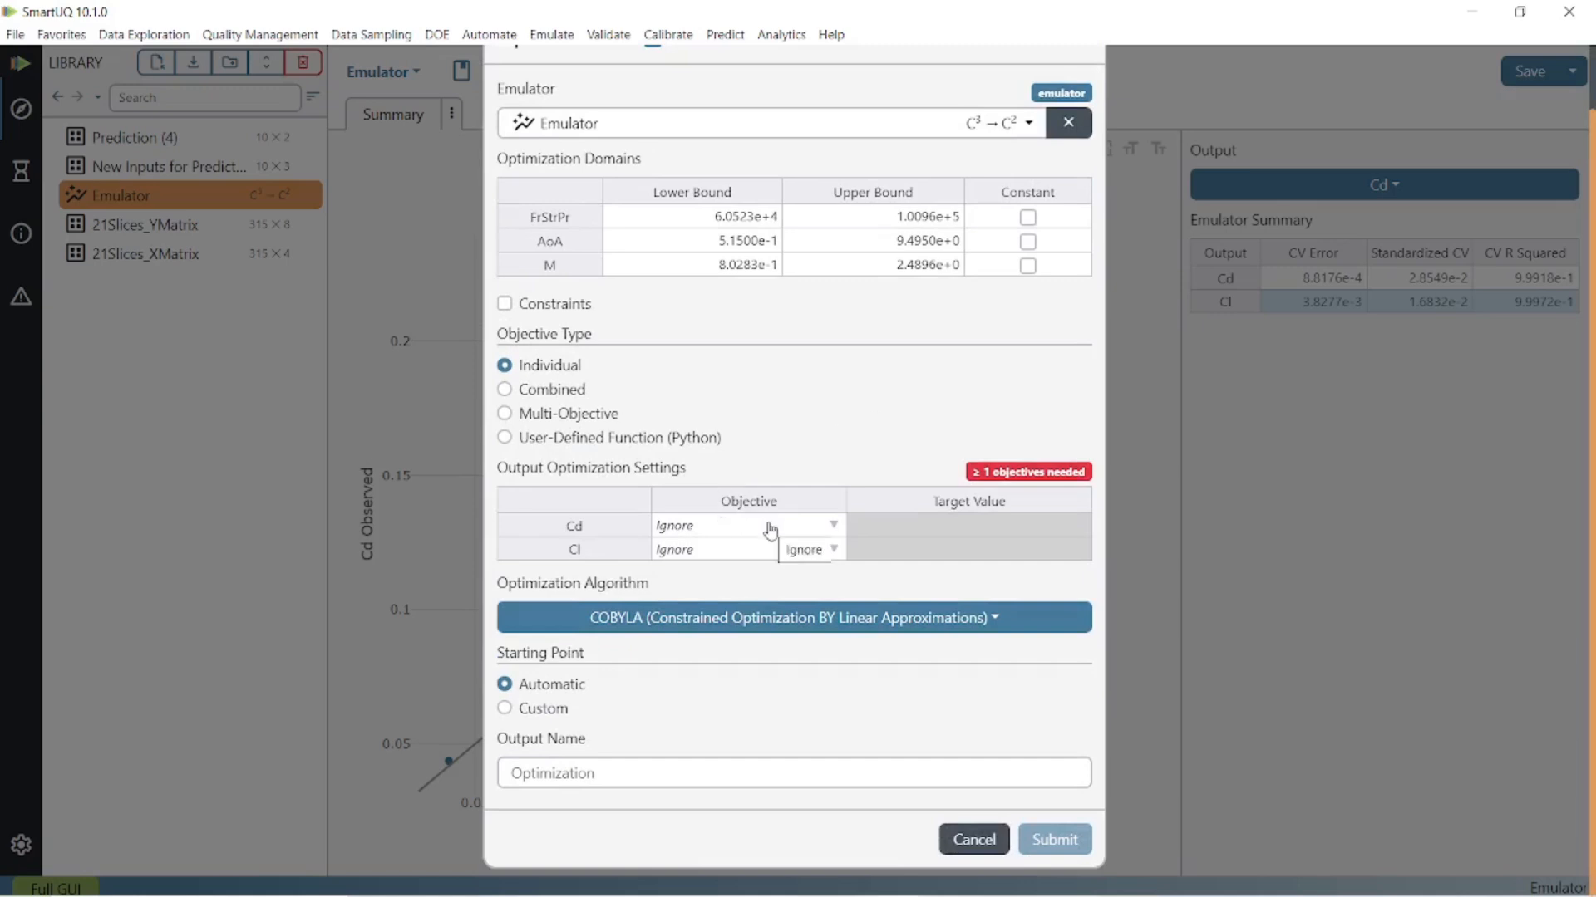
left_click(831, 525)
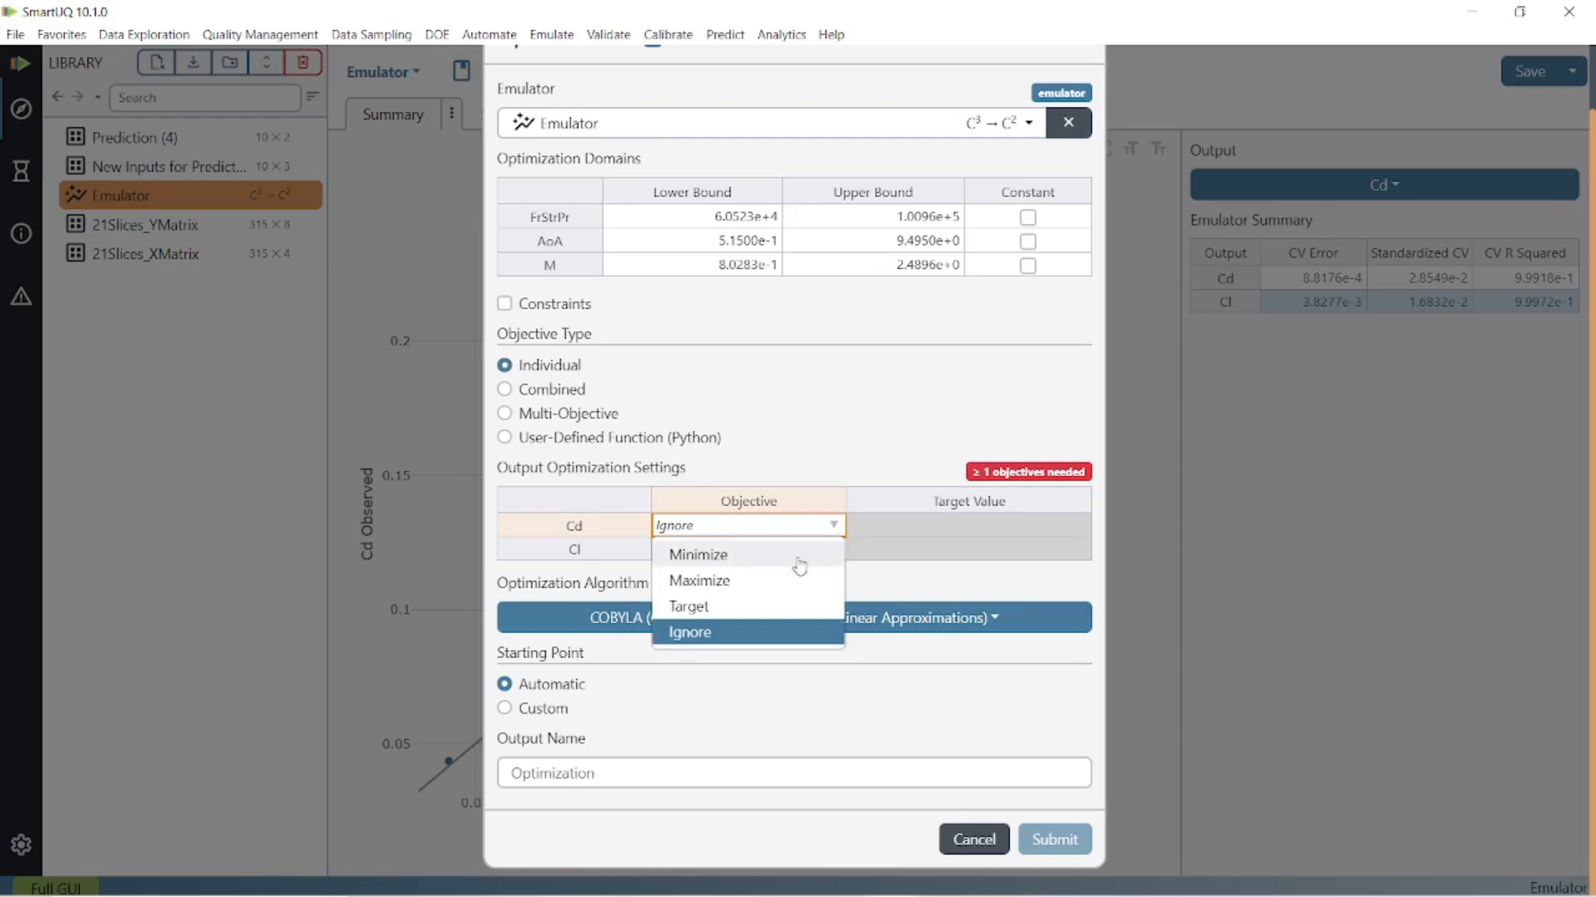
left_click(798, 557)
- Set the Cl objective to Target with a target value of 1
left_click(849, 551)
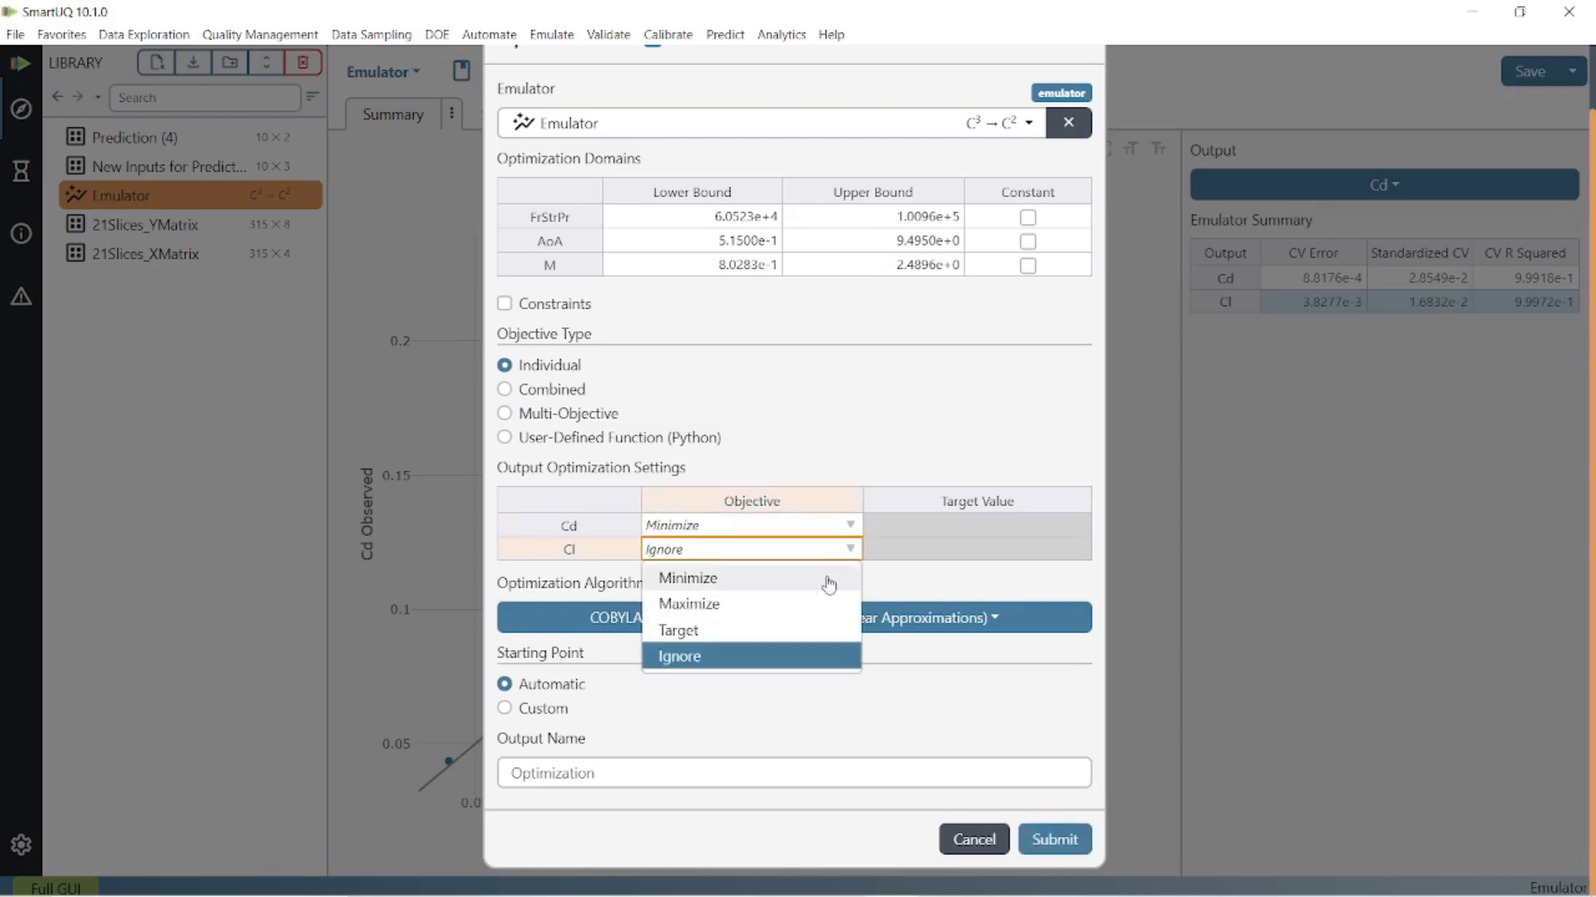
left_click(808, 630)
left_click(1065, 558)
double_click(1063, 554)
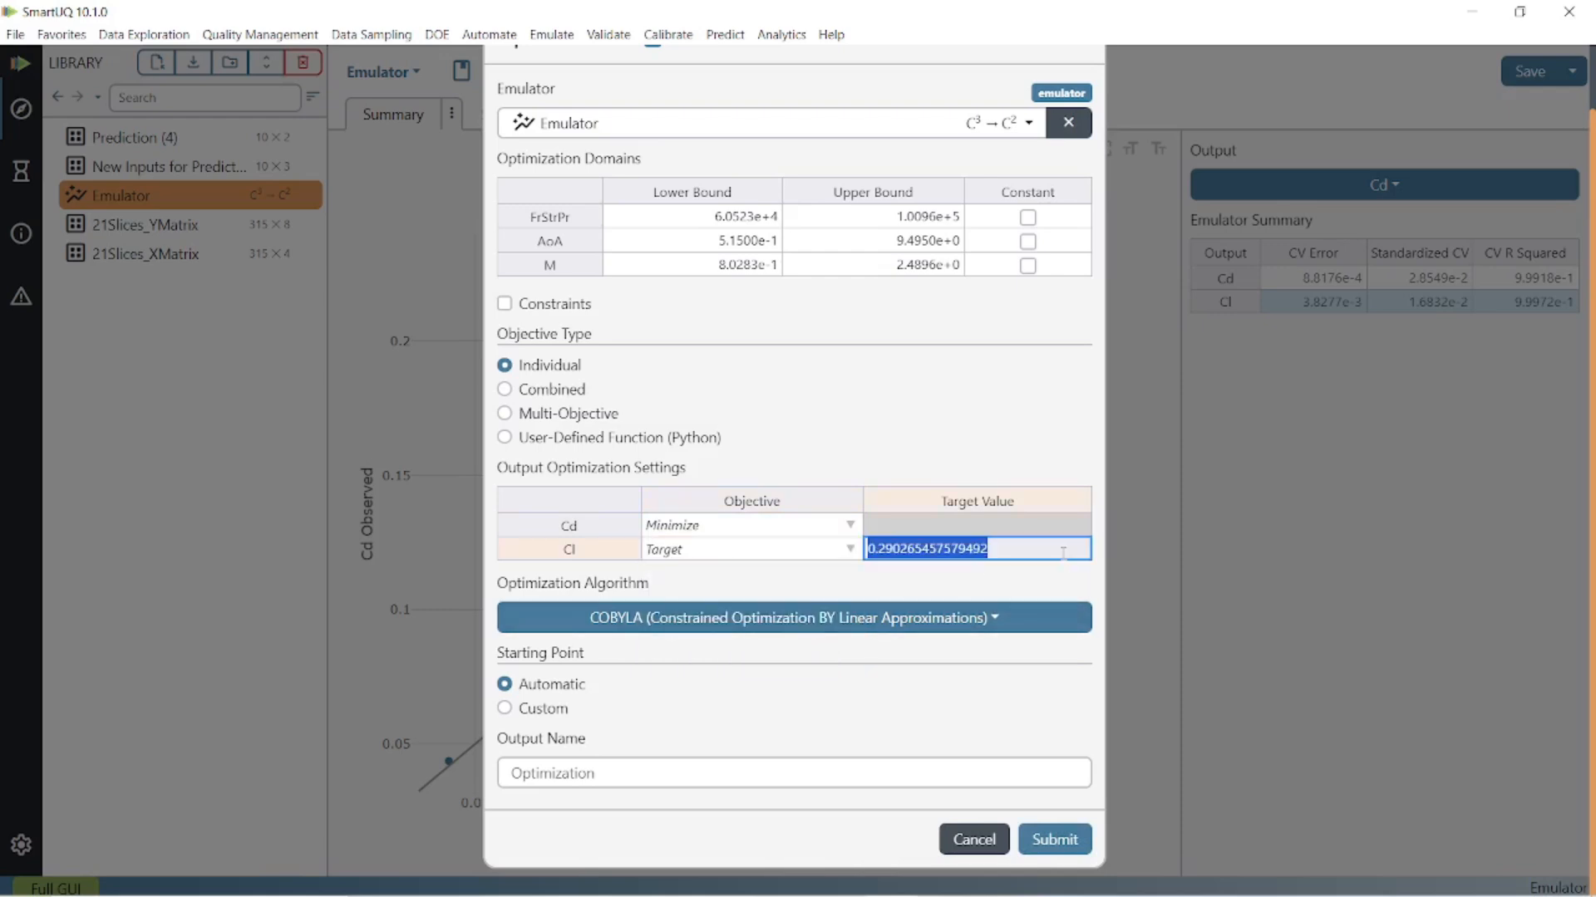
type("1")
key("Return")
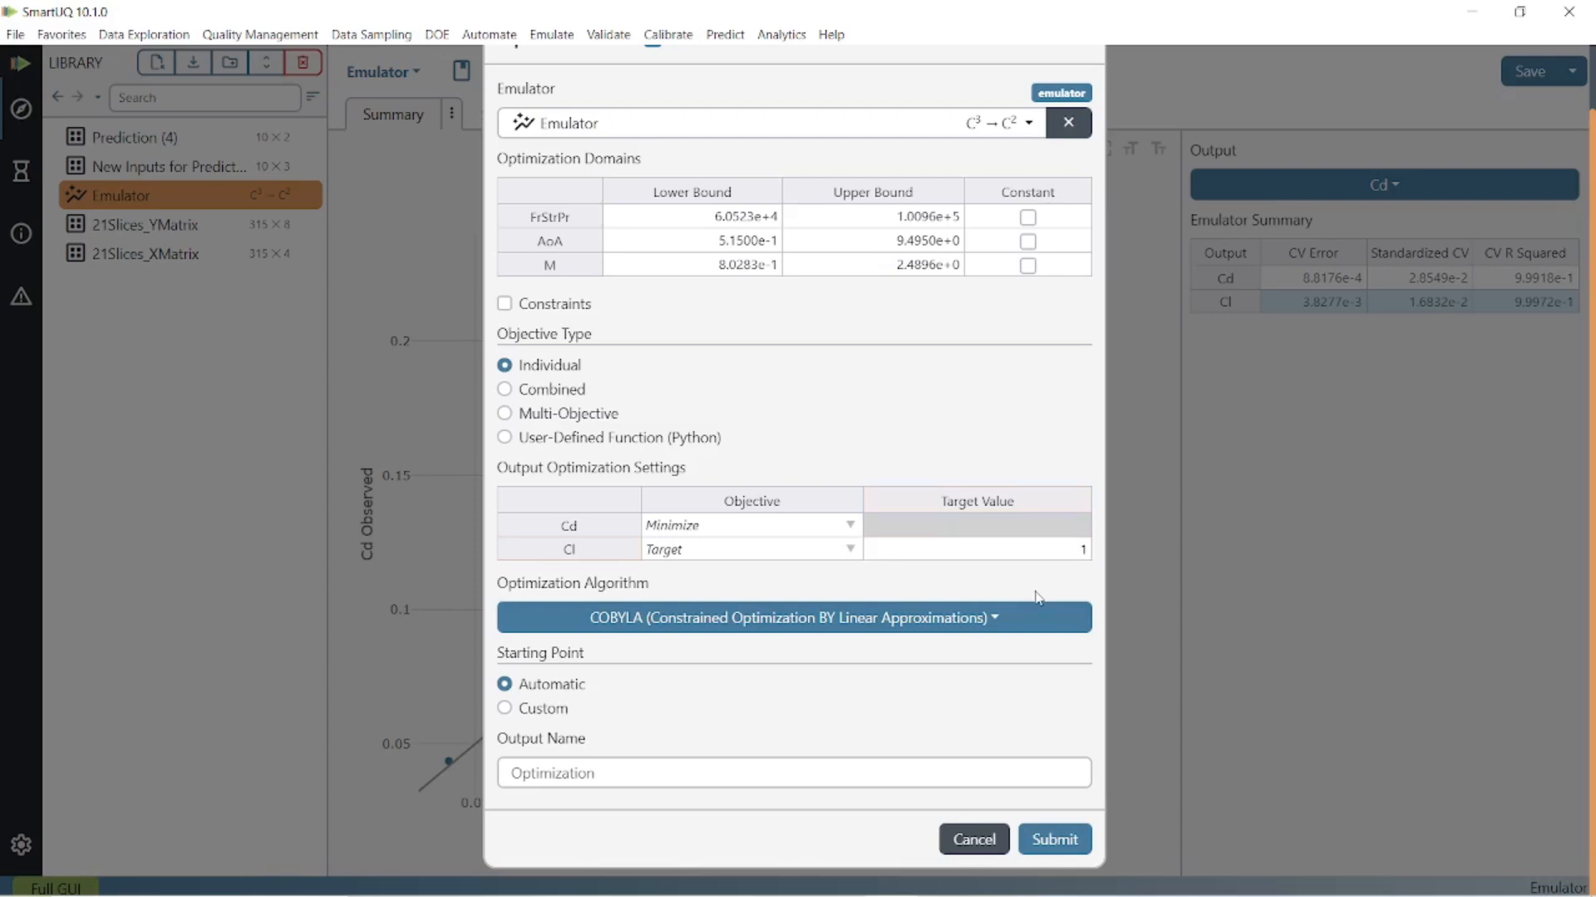
- Run the optimization with the COBYLA algorithm and automatic starting point, and open its optimal points for Cd and Cl
left_click(1037, 839)
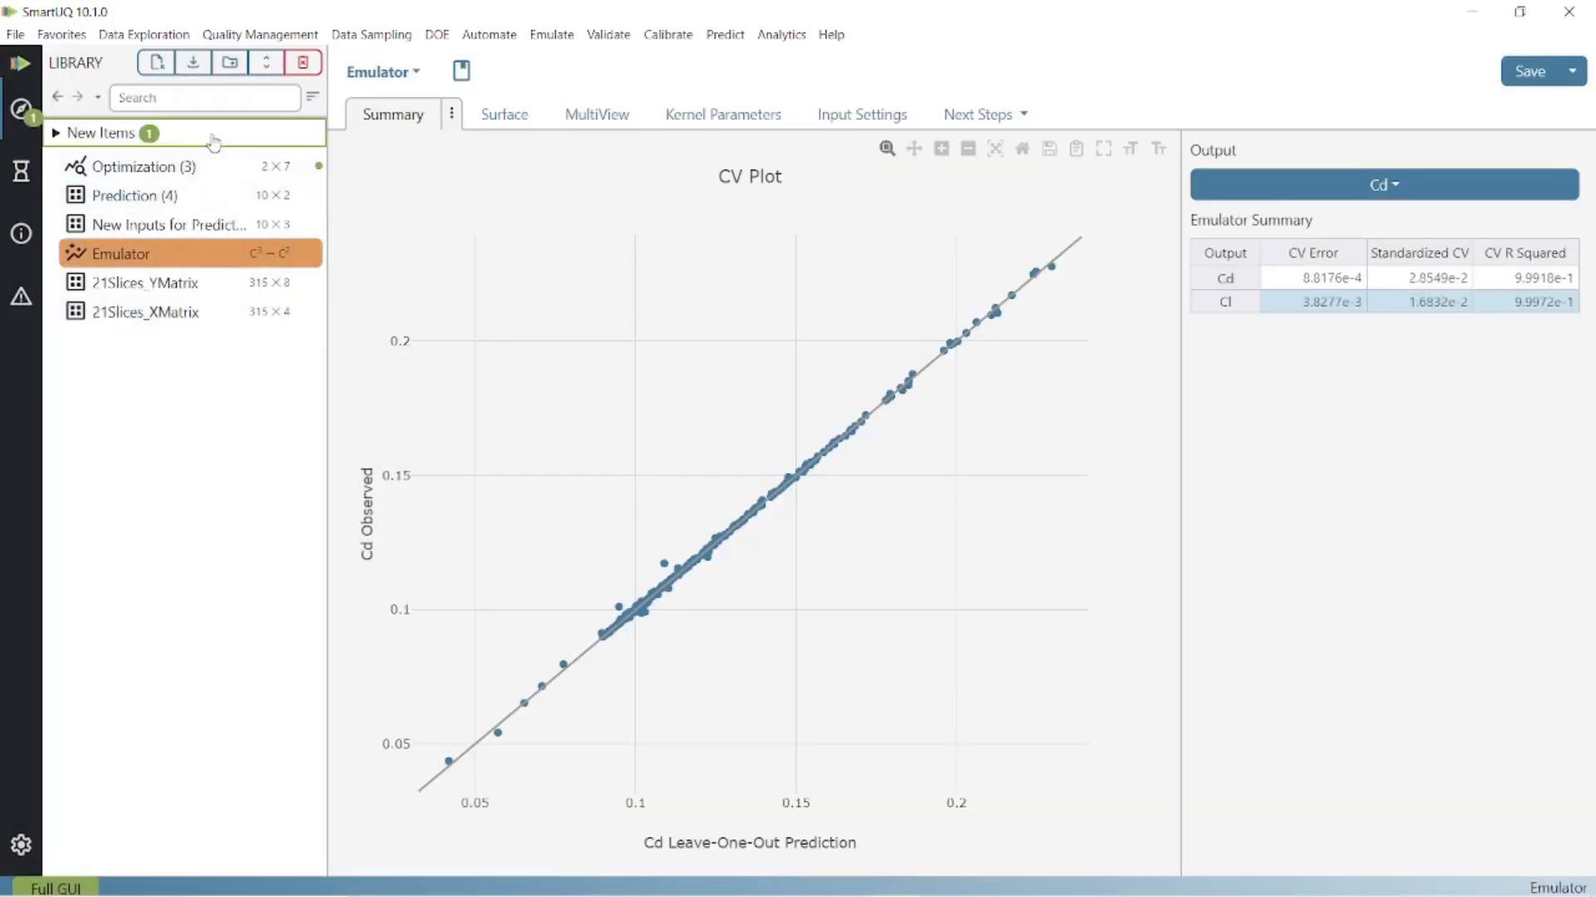
left_click(207, 166)
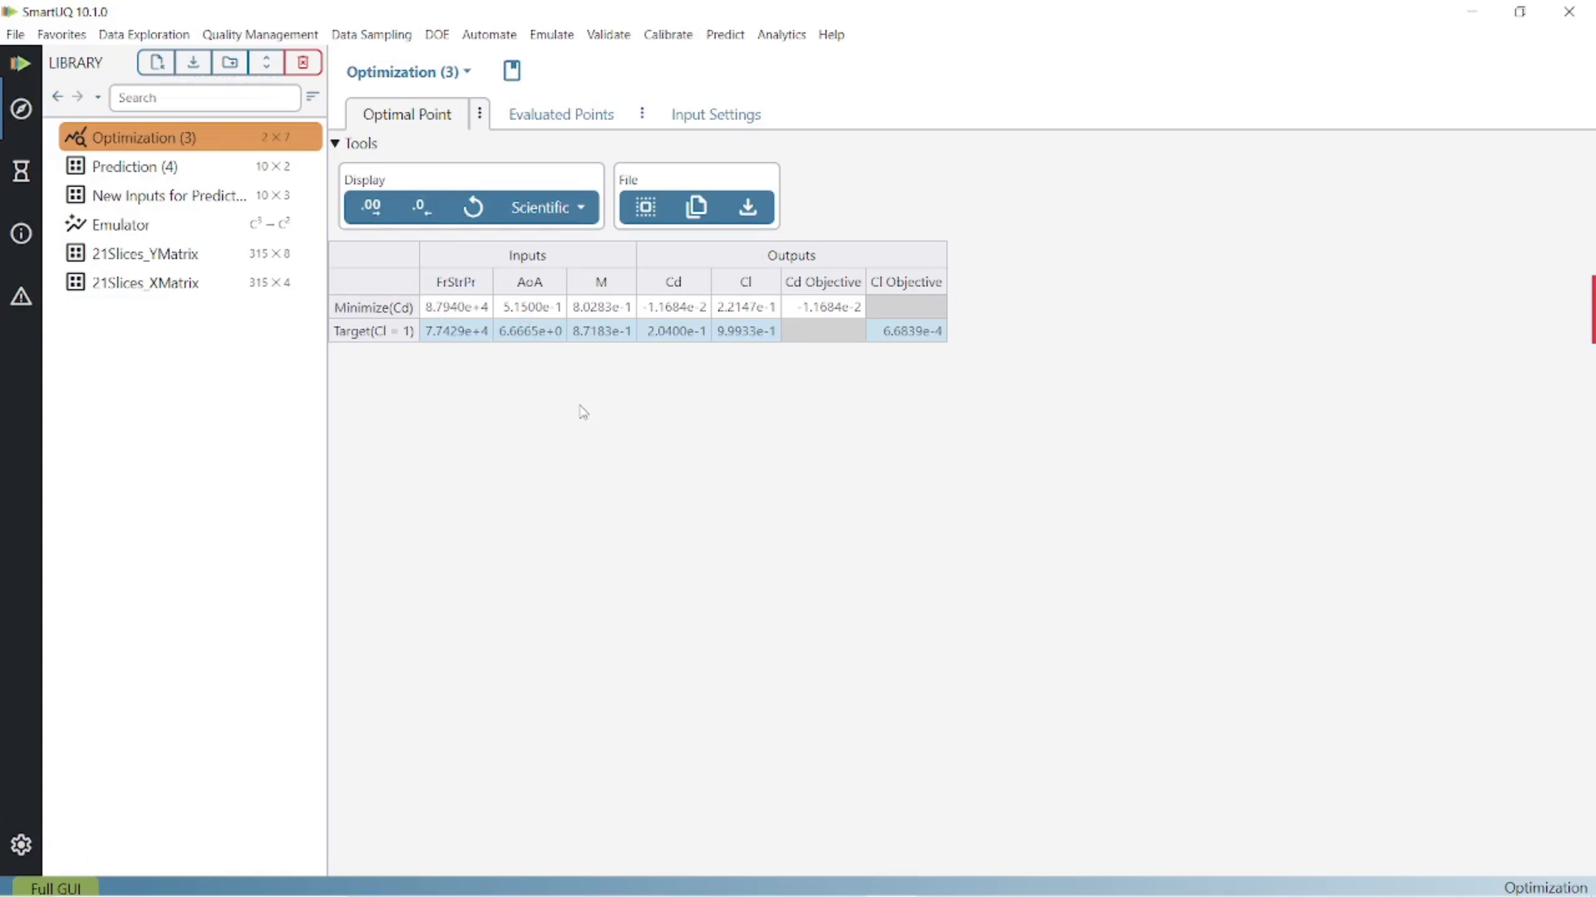
- Run a Sensitivity Analysis on the Emulator using the Deterministic method of analysis with the Analytical option
left_click(234, 235)
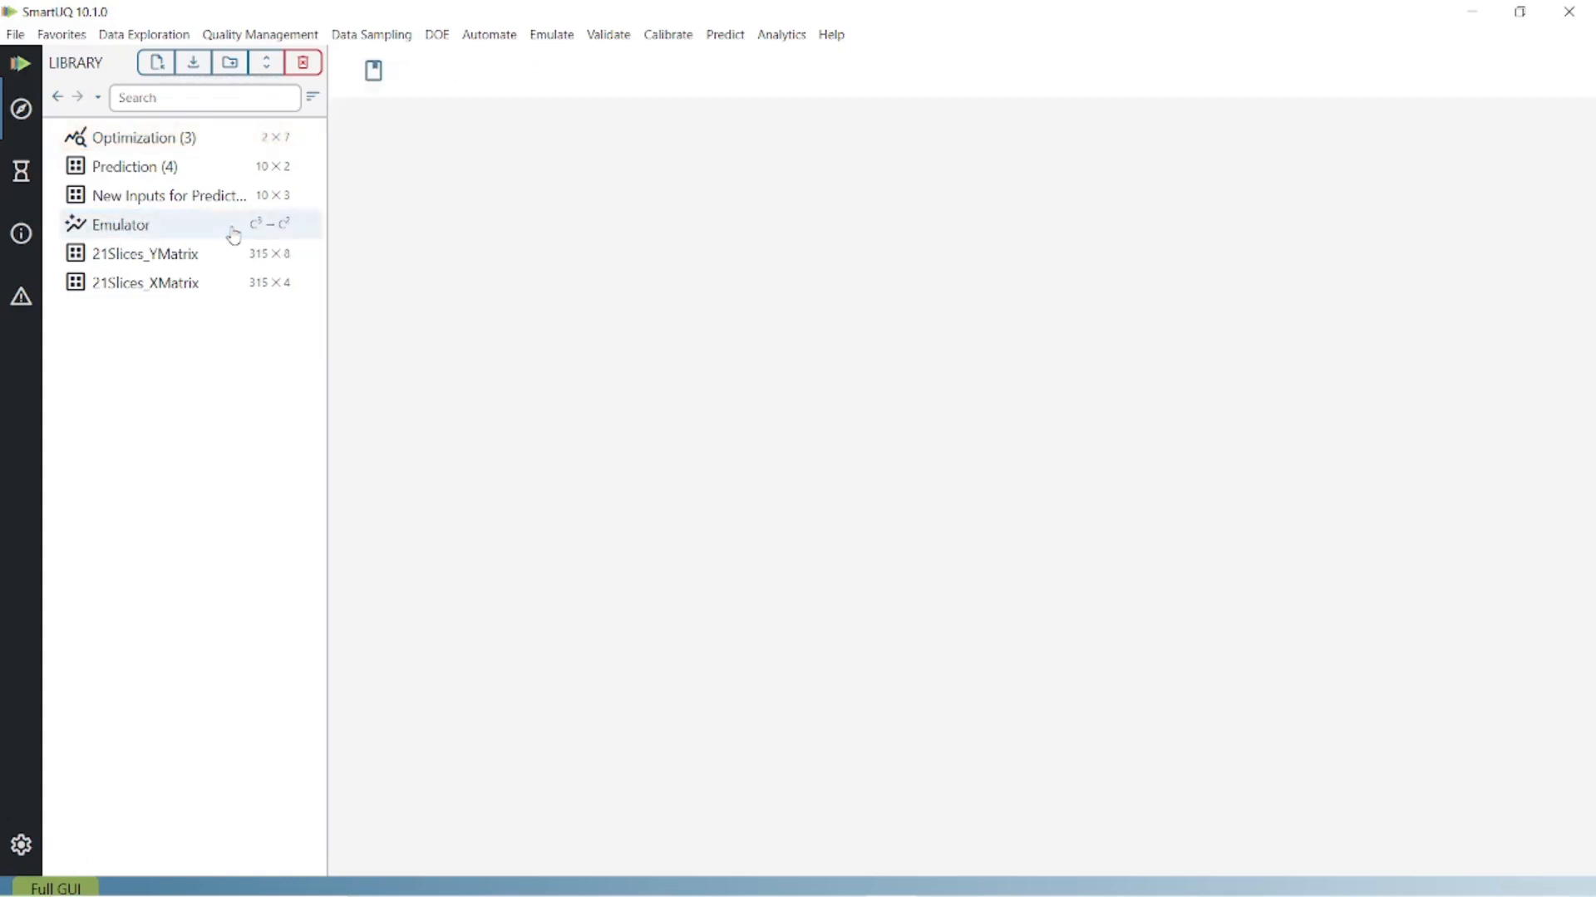
left_click(1004, 118)
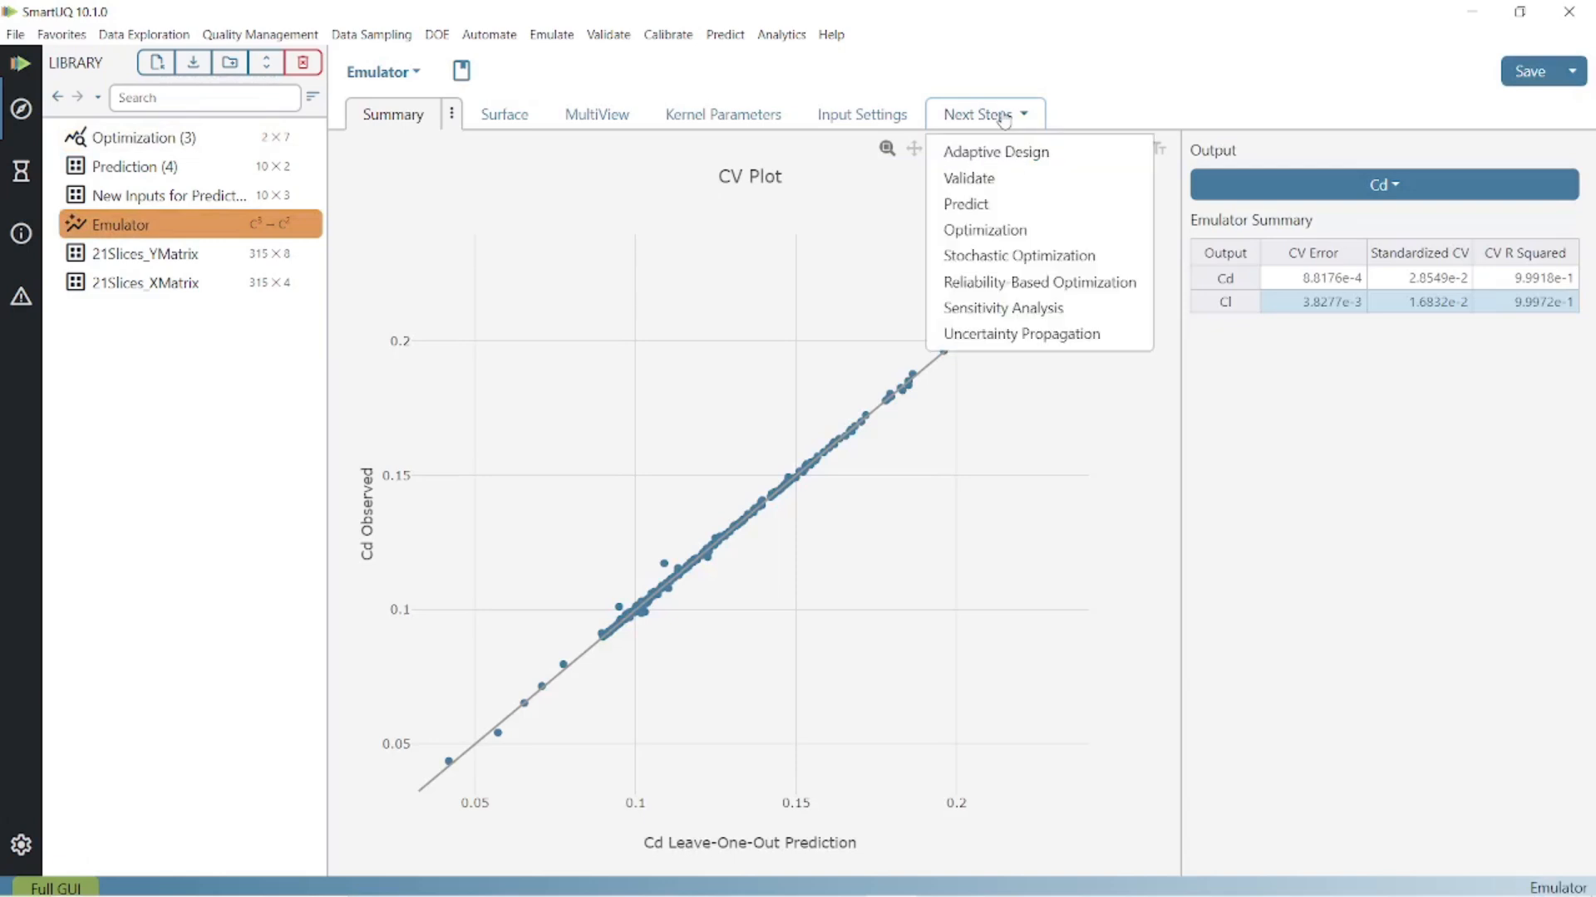
left_click(1083, 308)
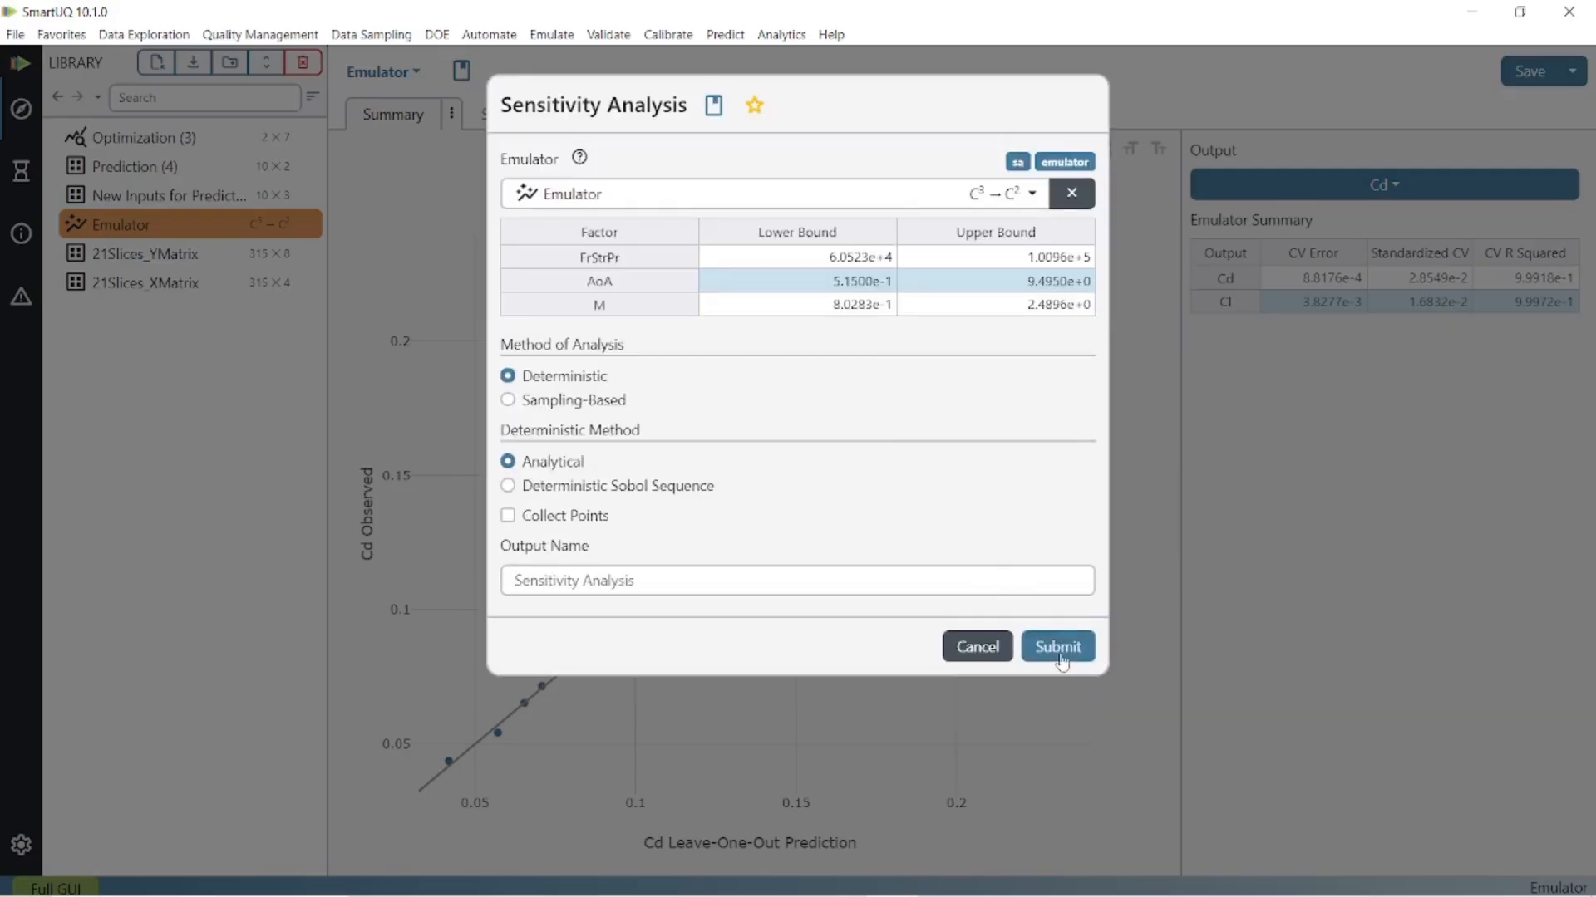
left_click(1059, 652)
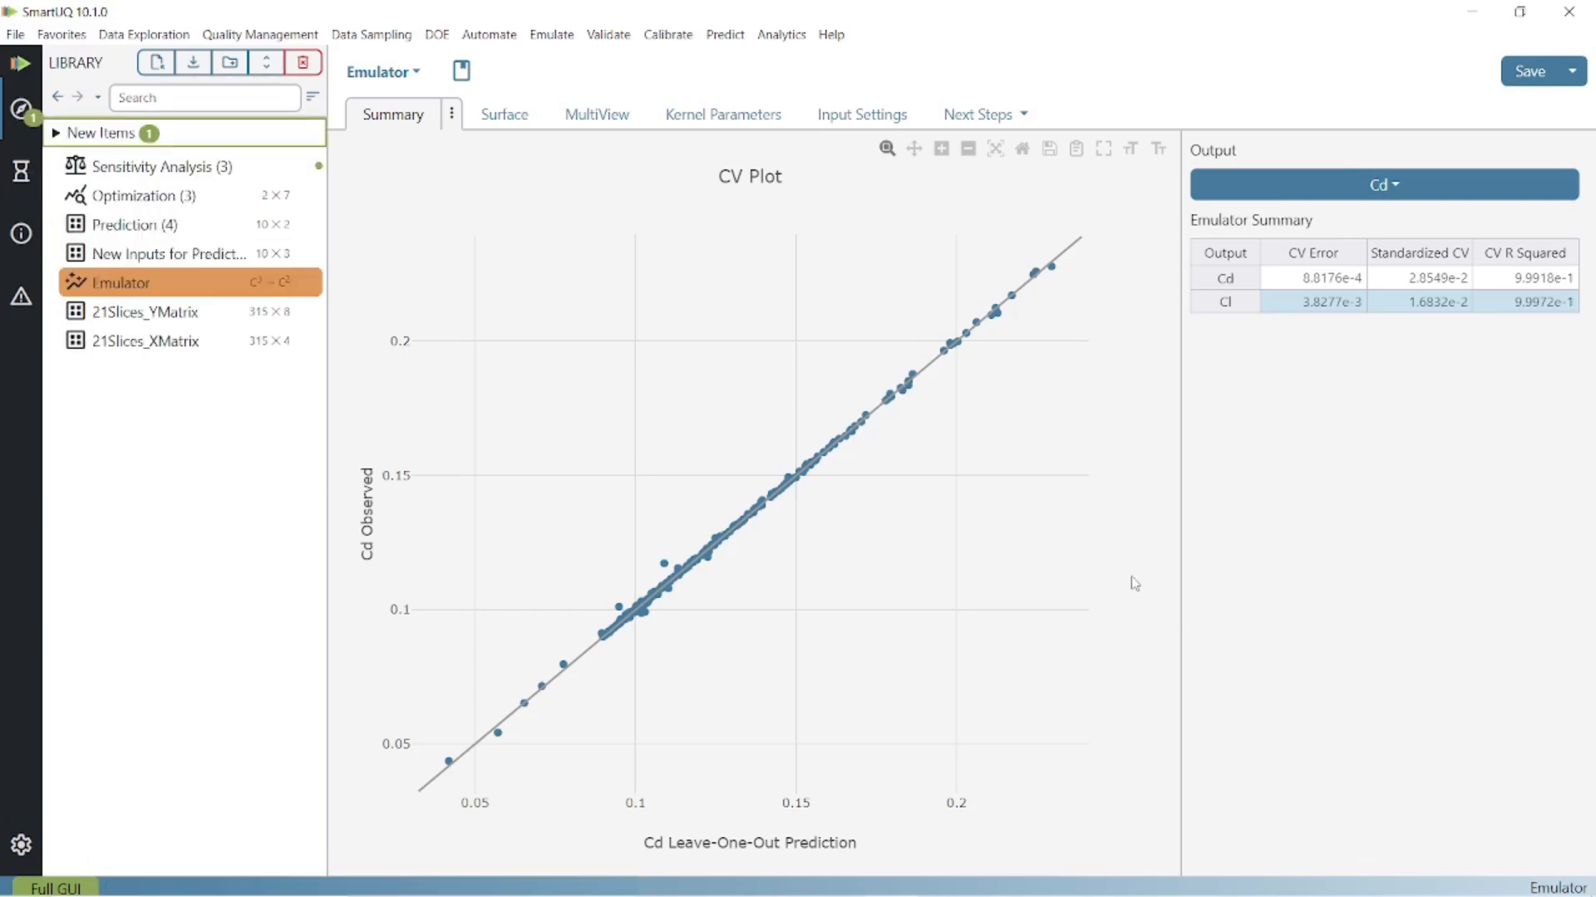
- Open the new sensitivity analysis and examine the main and total effects of AoA and M on Cd
left_click(253, 174)
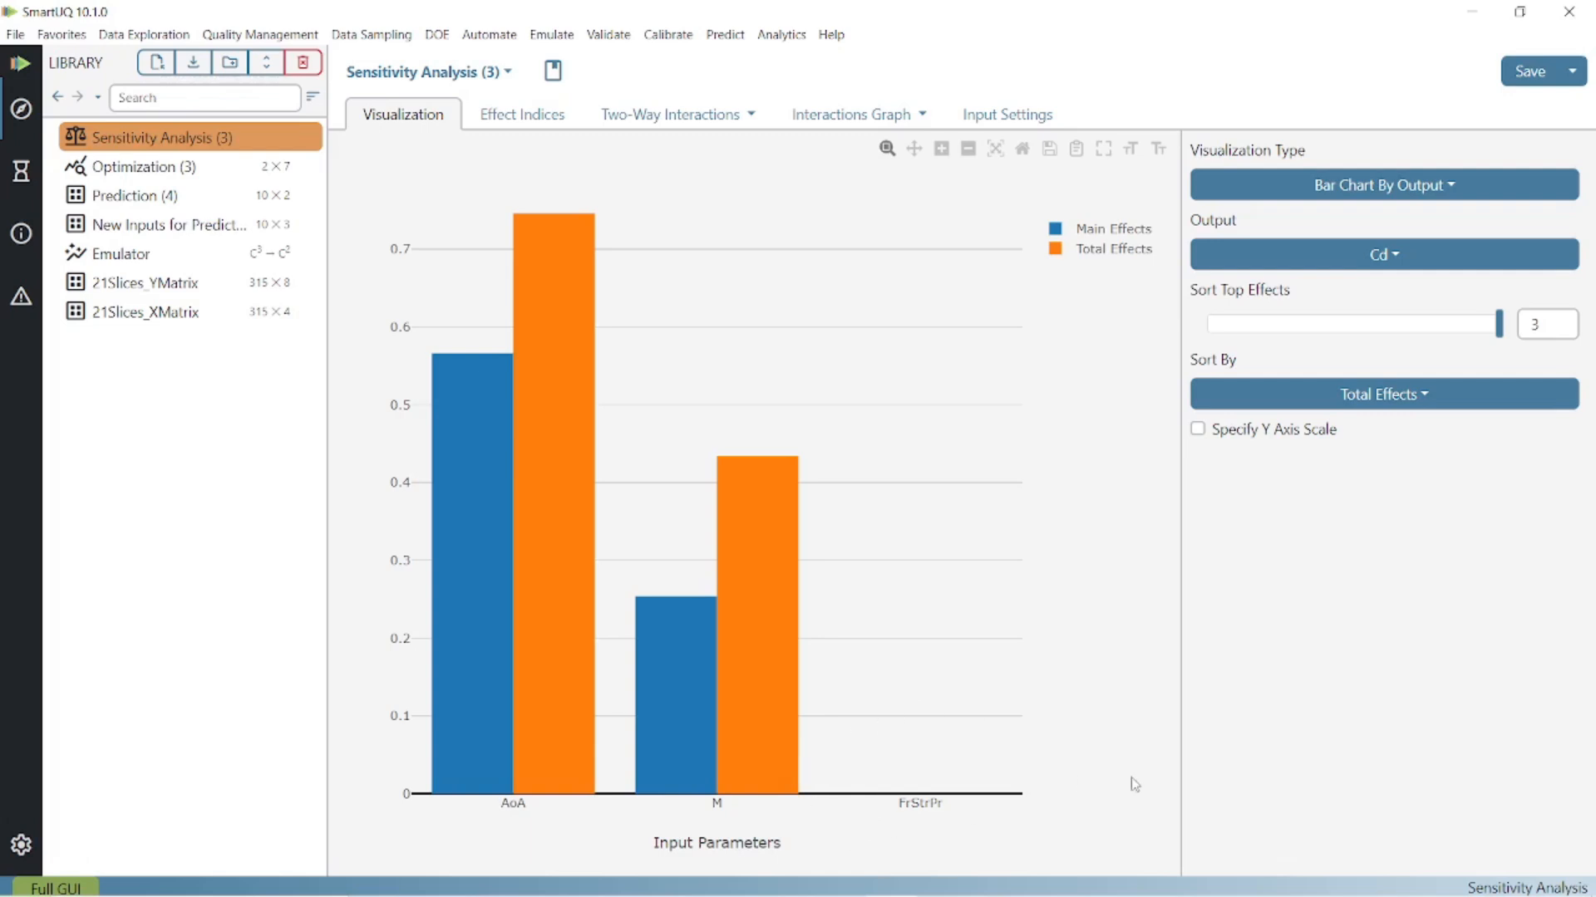
mouse_move(484, 366)
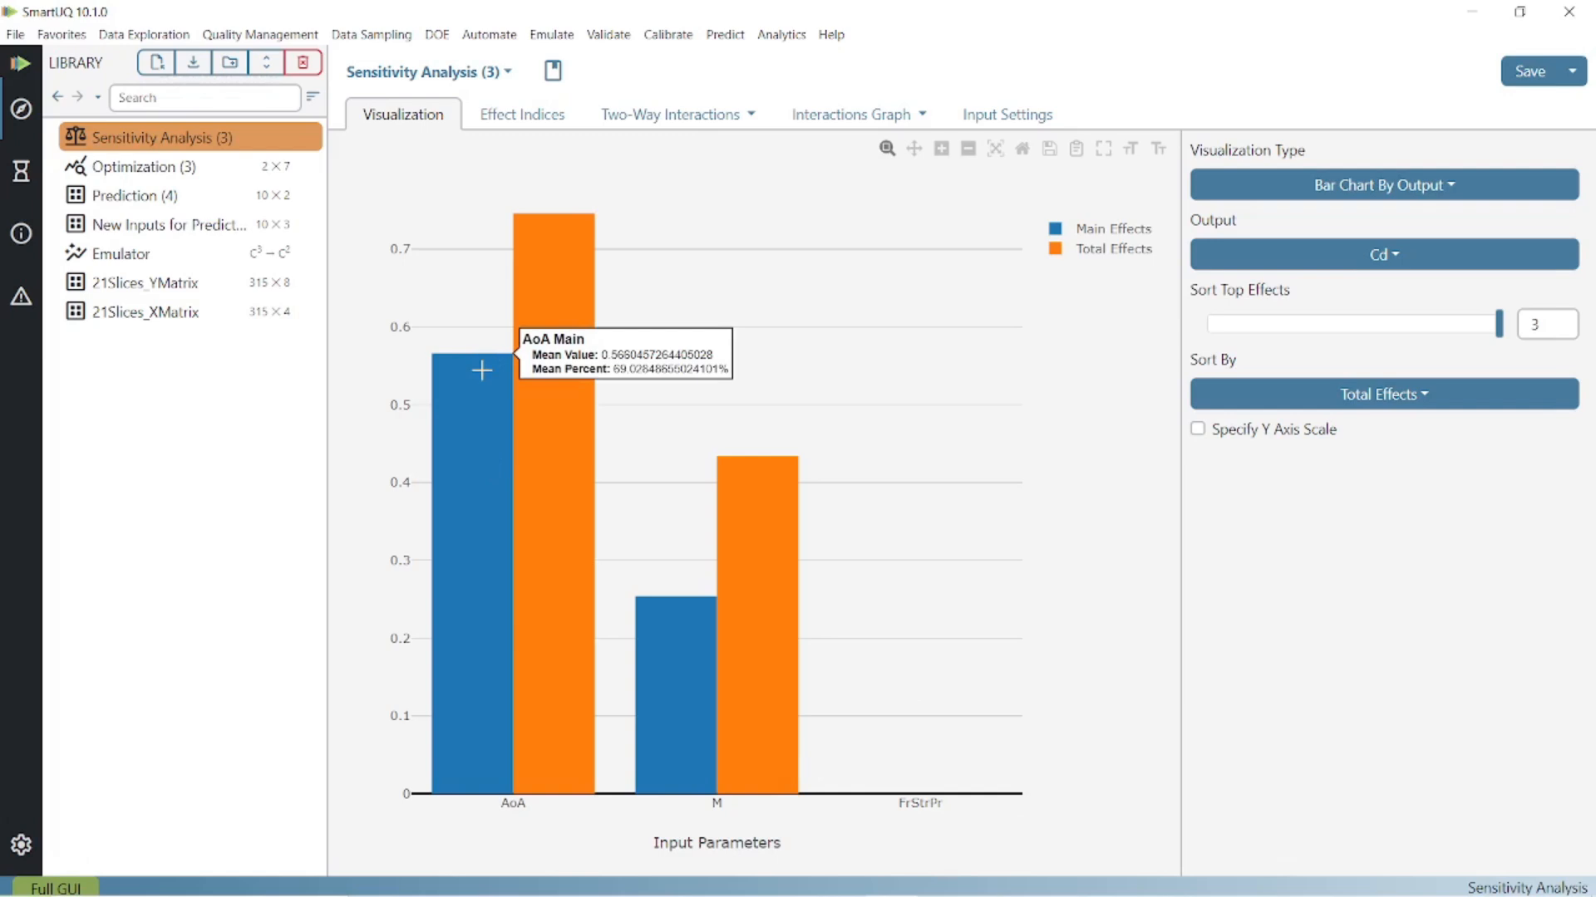
mouse_move(721, 605)
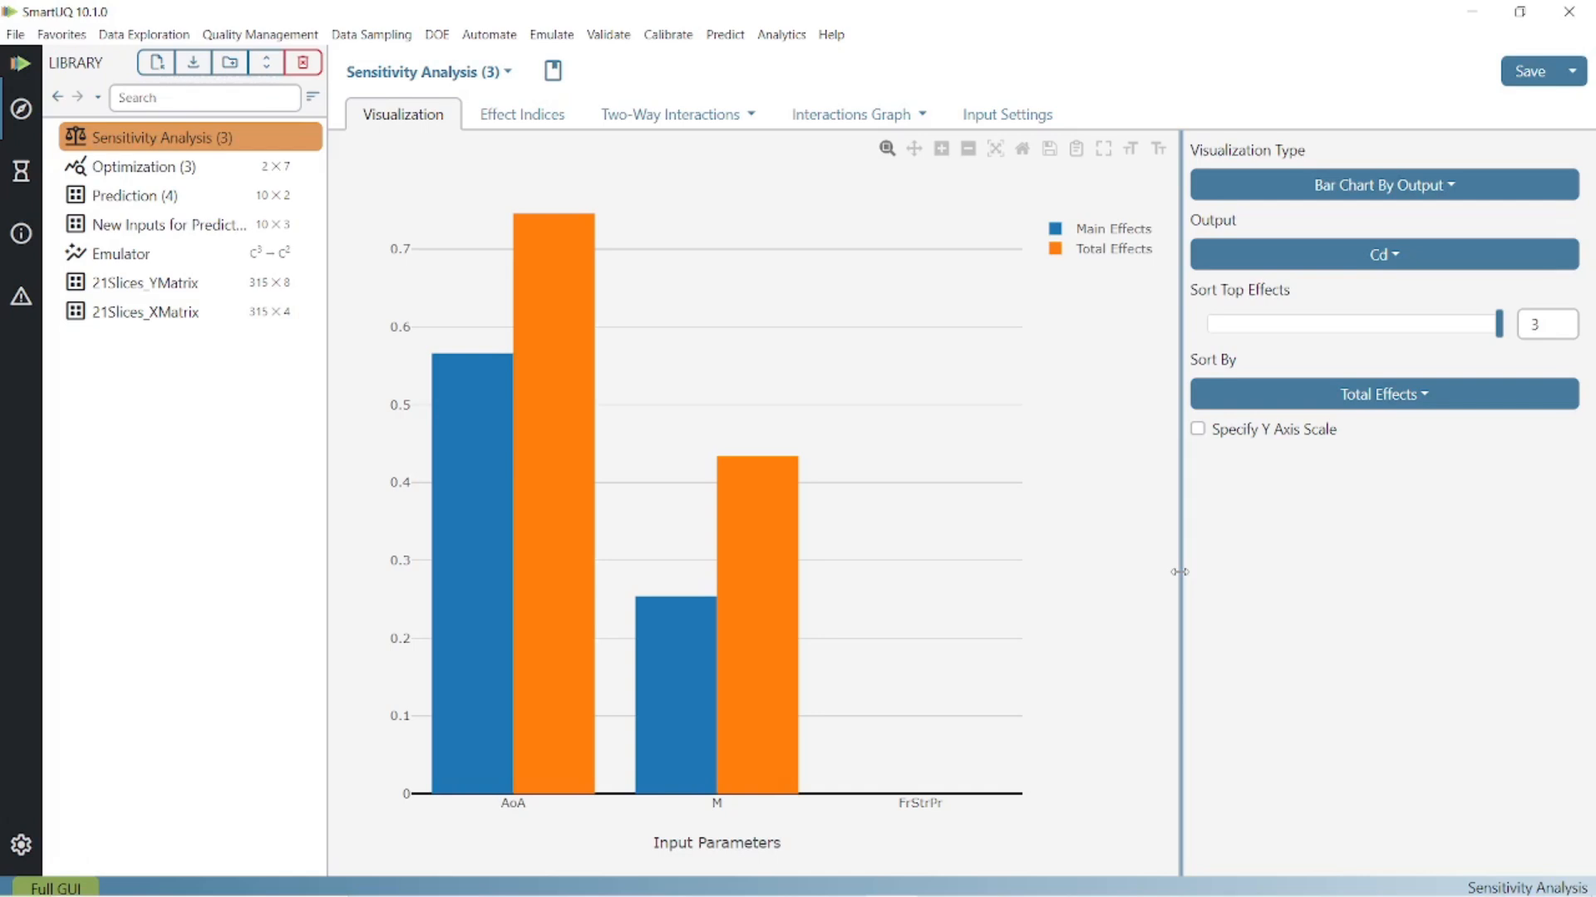
- Start an Uncertainty Propagation on the Emulator and set the FrStrPr distribution to Normal with its default parameters
left_click(206, 264)
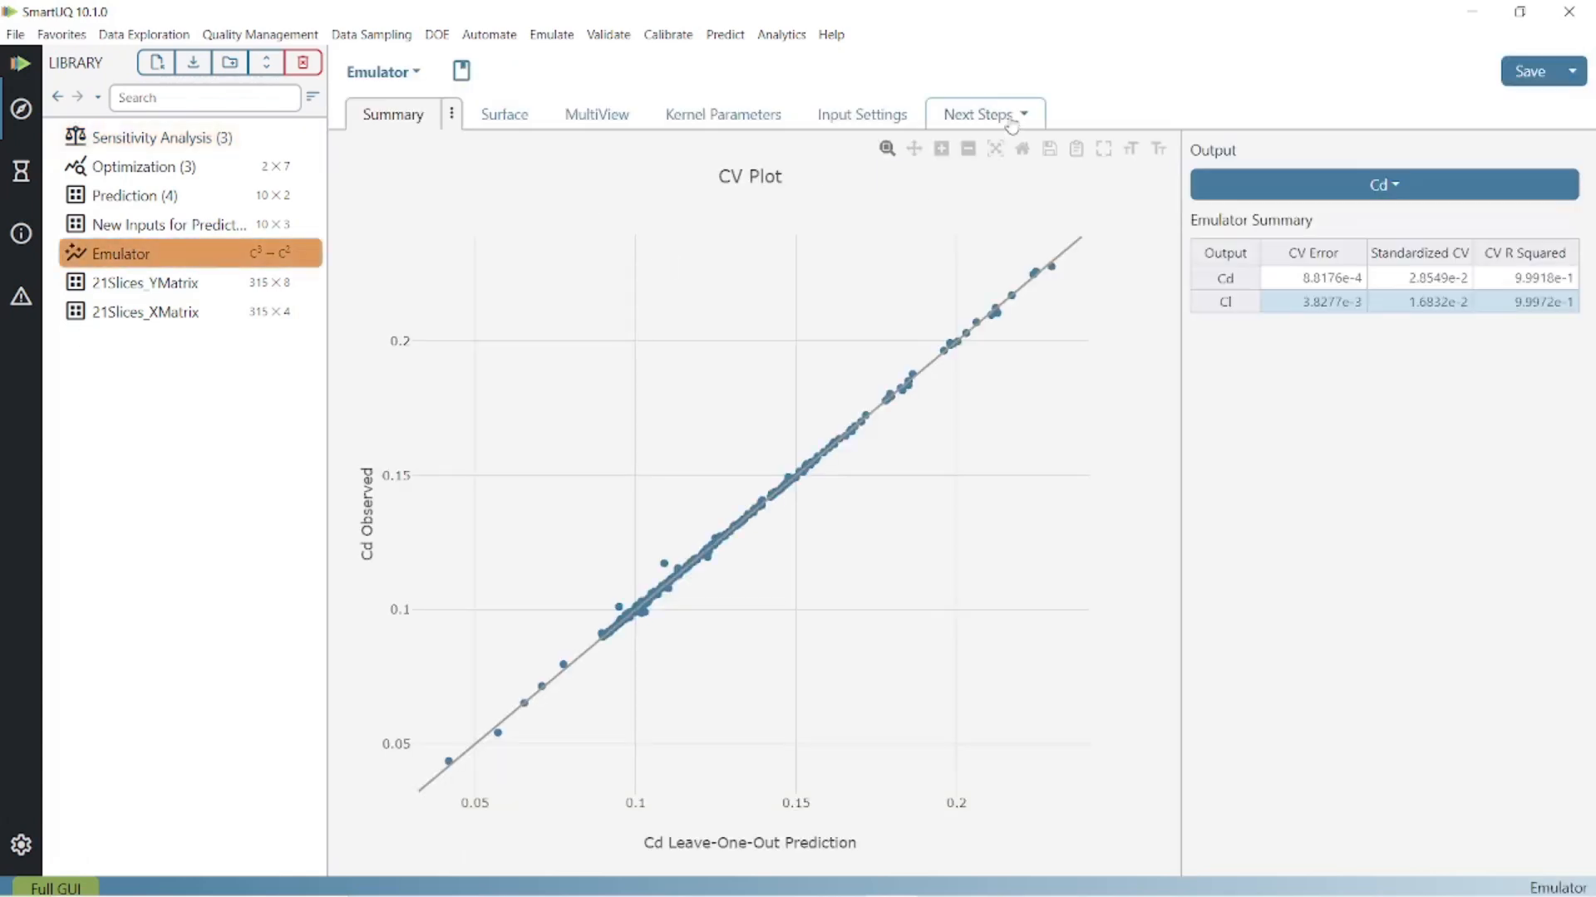
left_click(1003, 121)
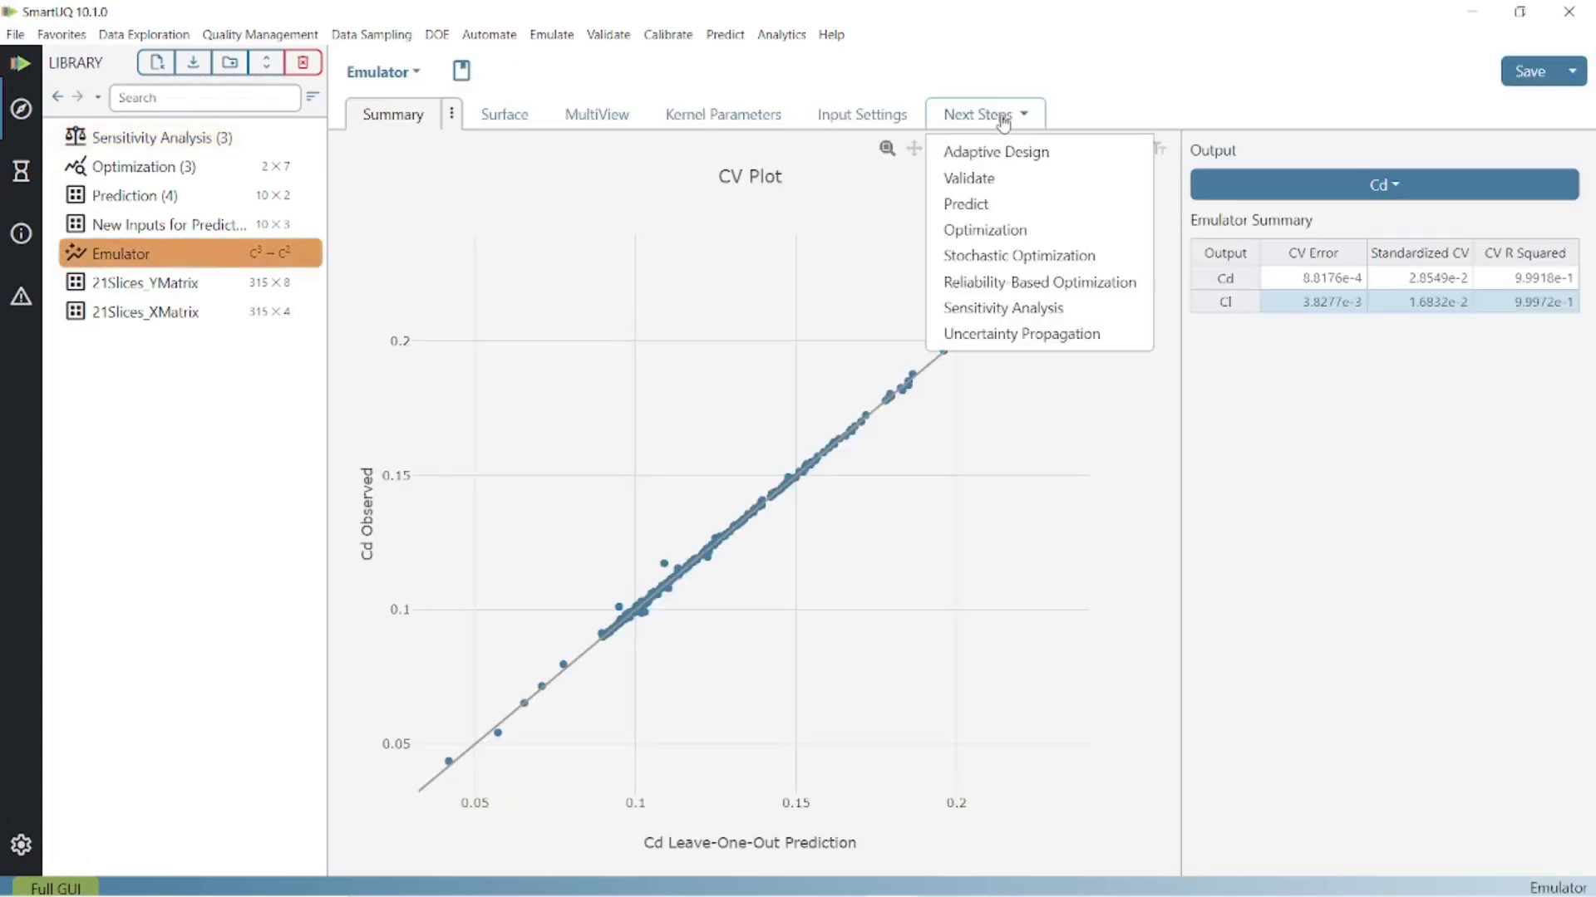
left_click(1028, 334)
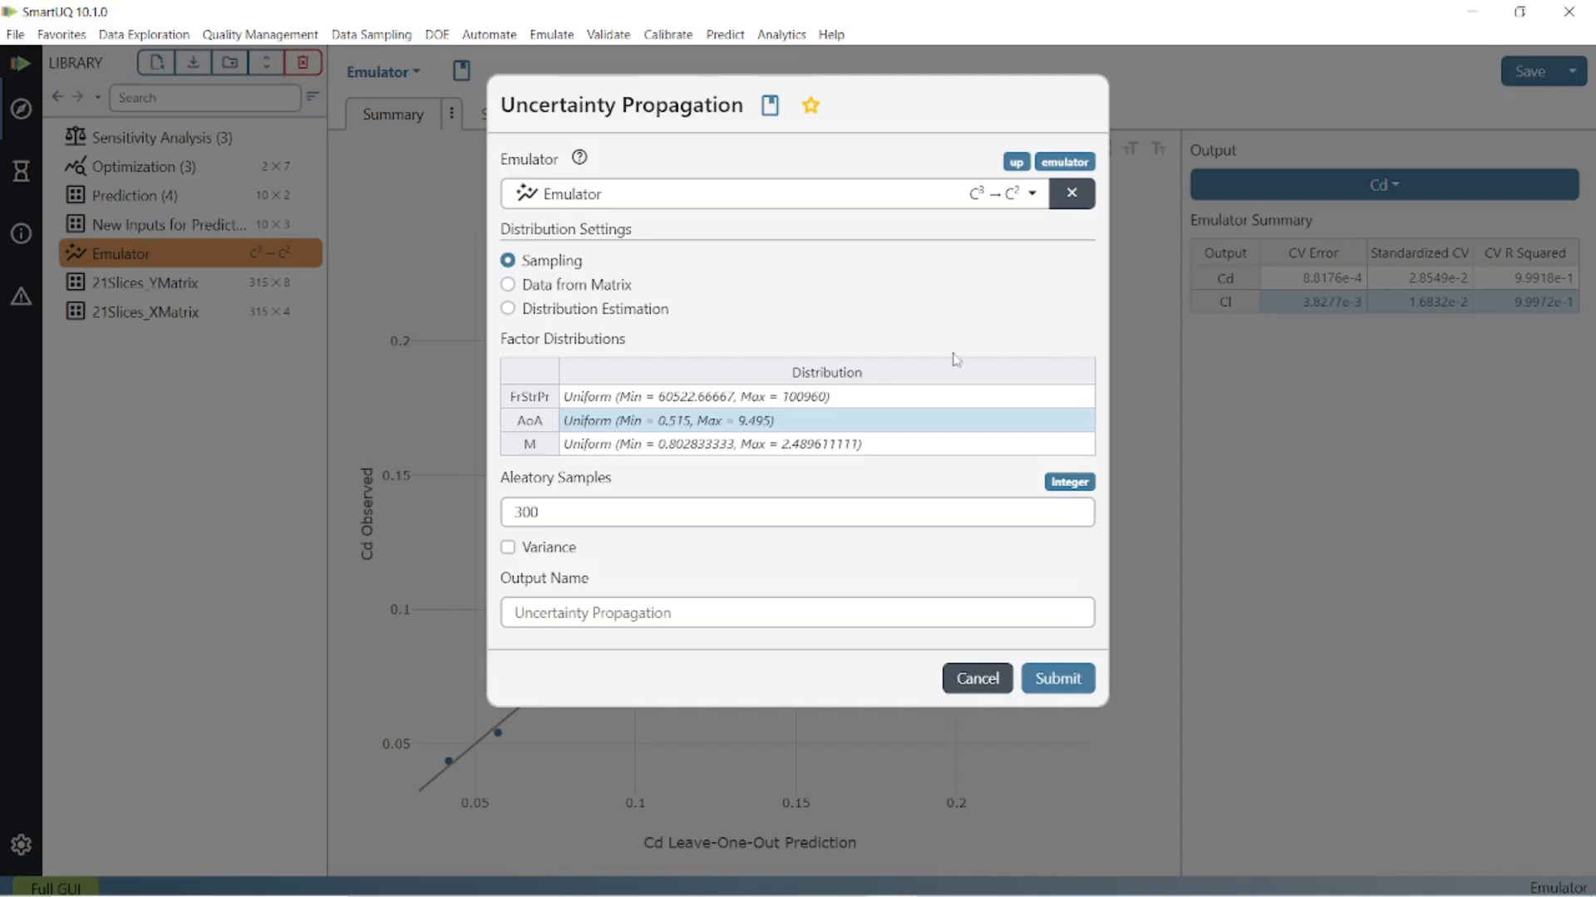
double_click(598, 405)
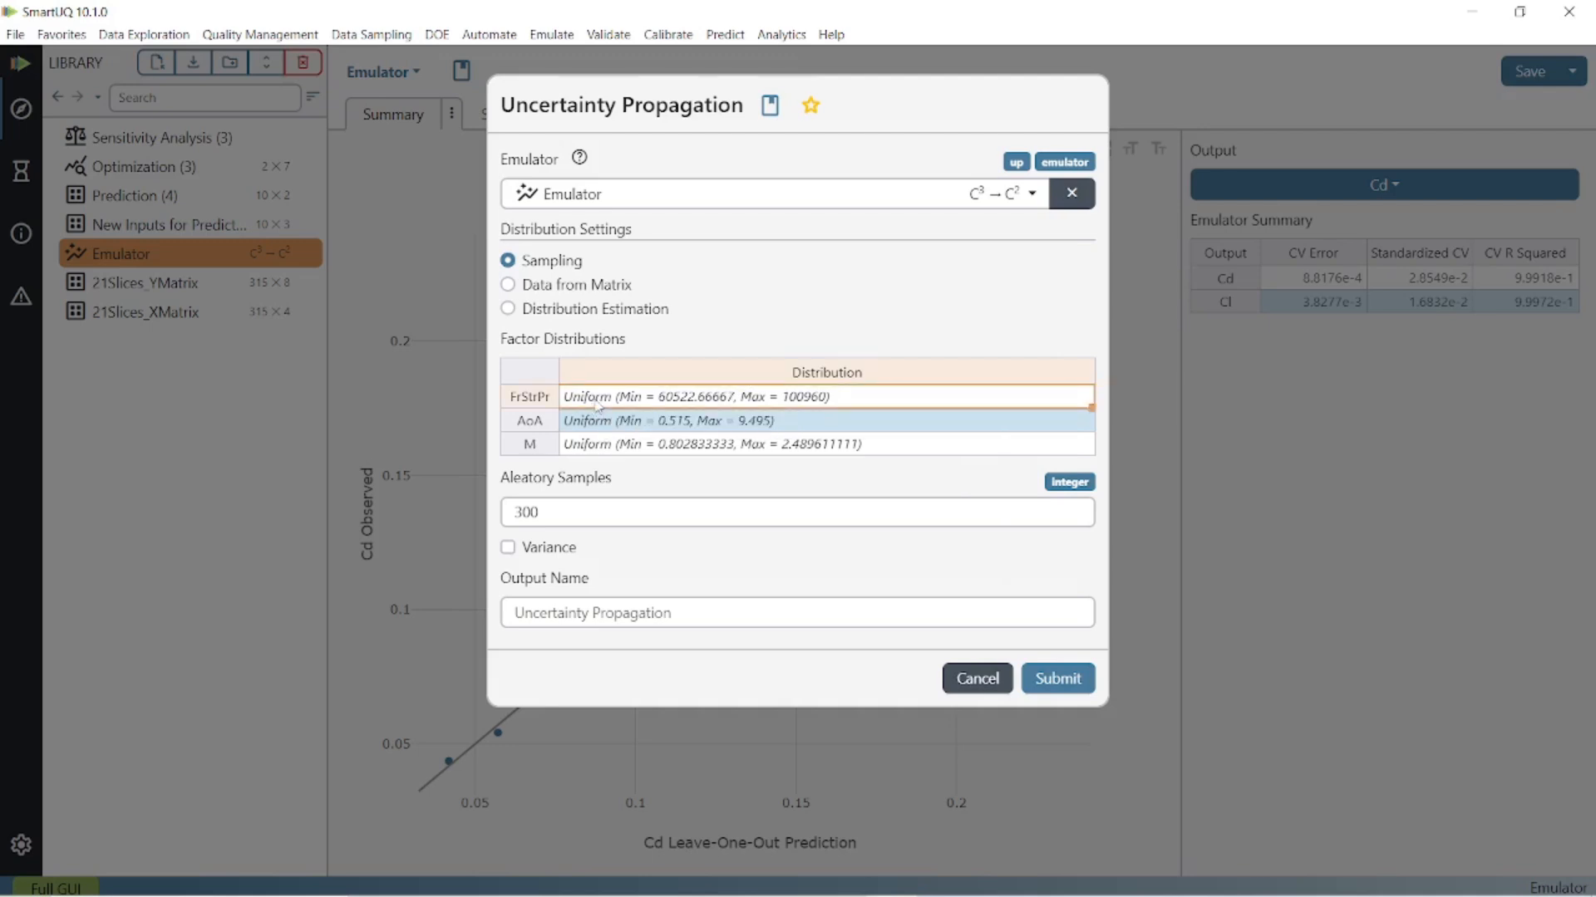
left_click(723, 475)
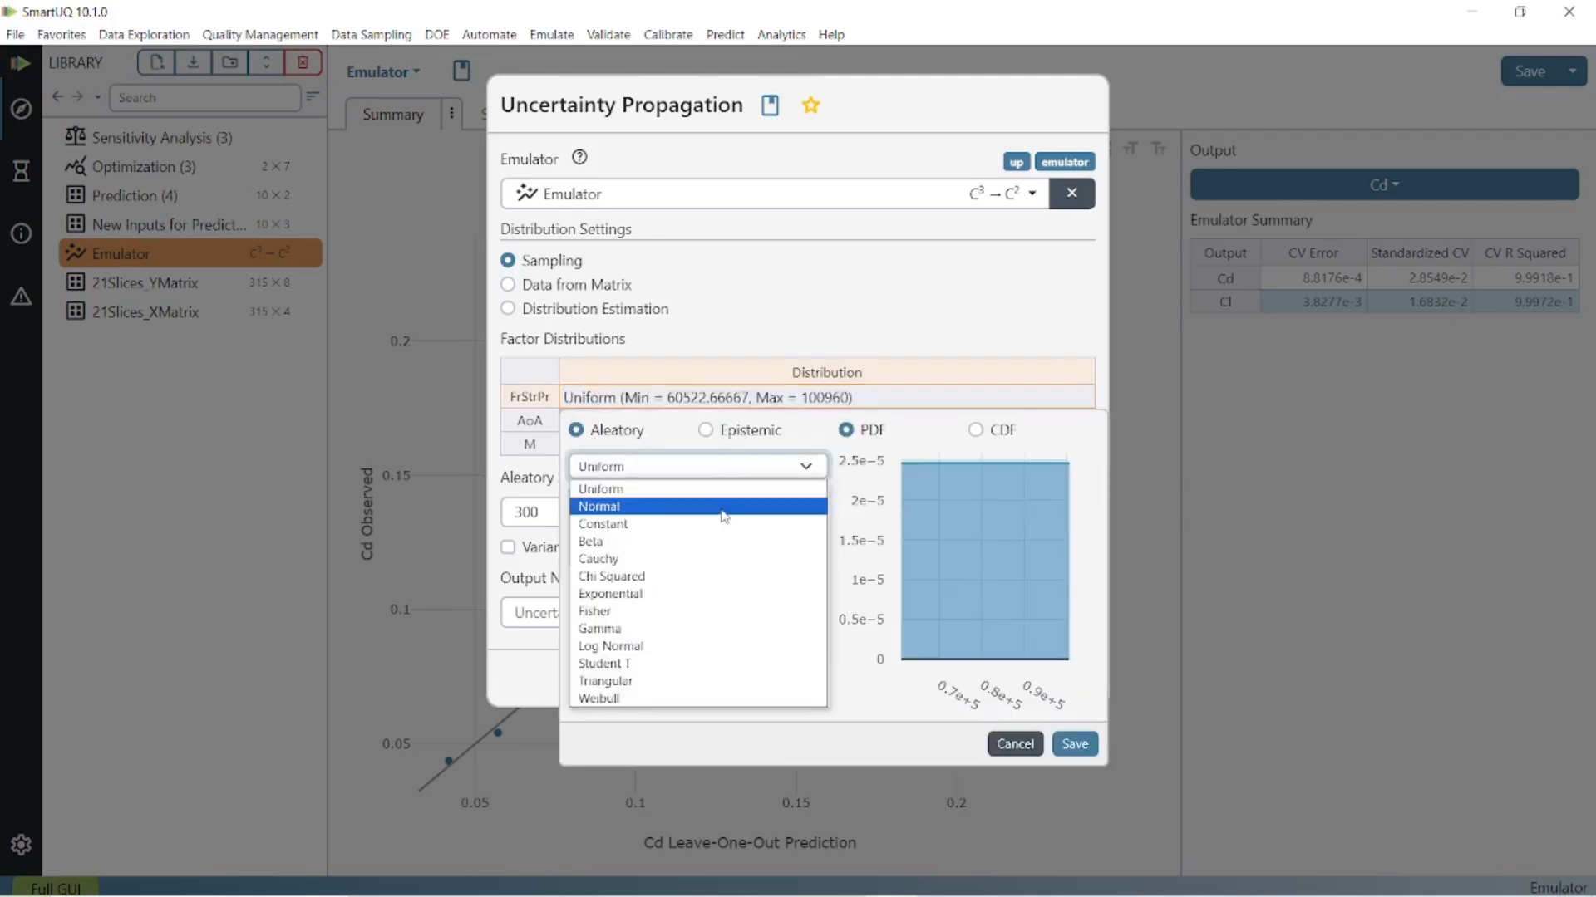
left_click(723, 509)
left_click(1075, 745)
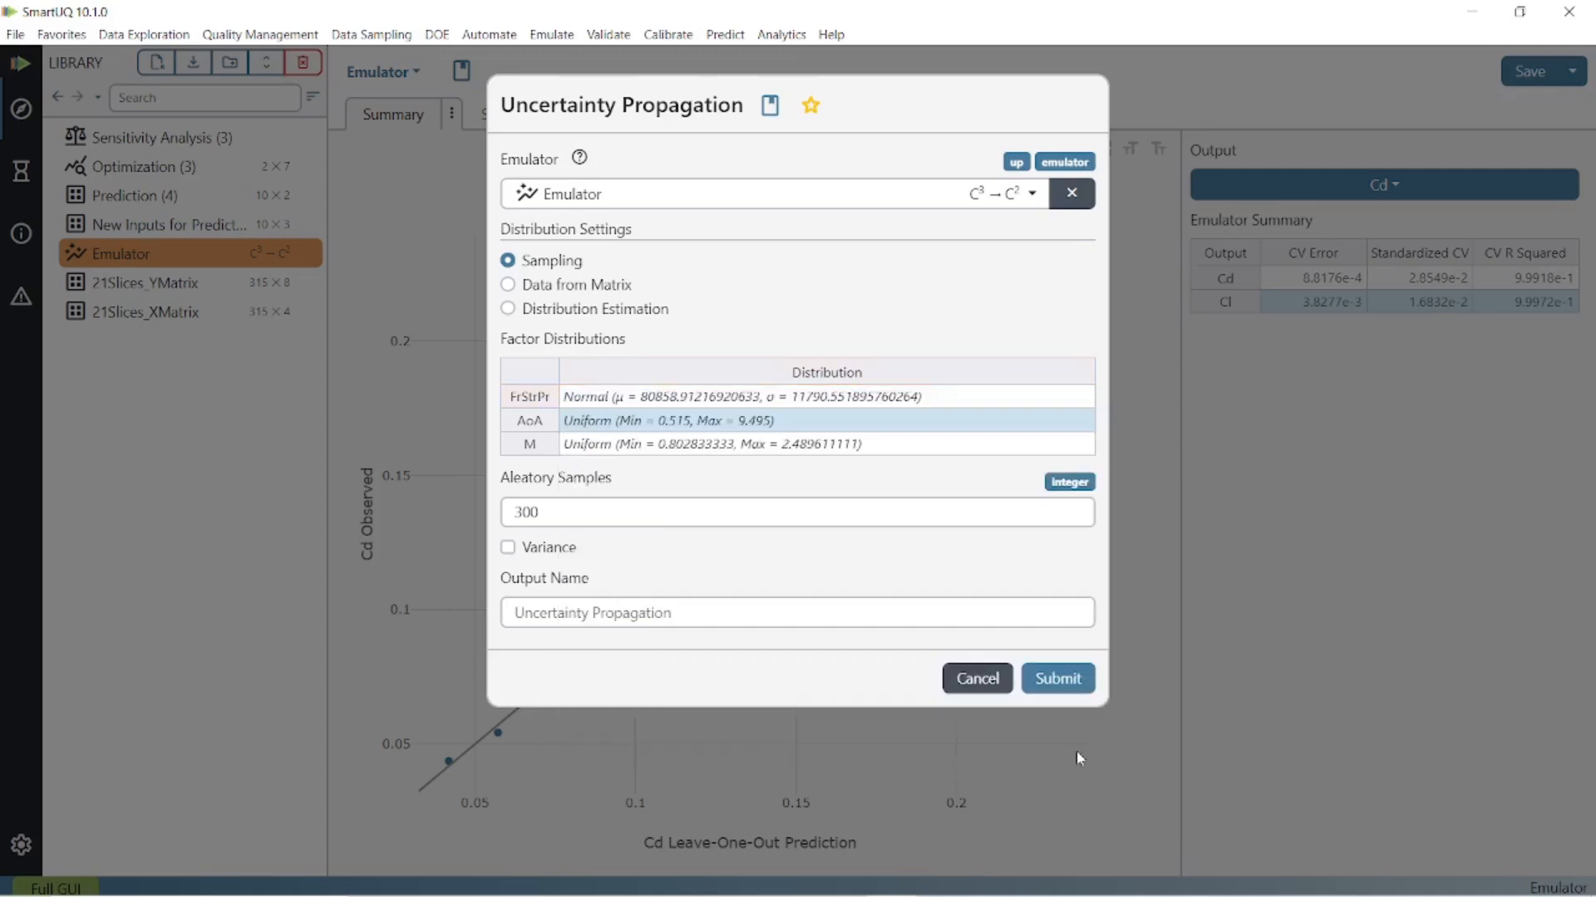
- Change the AoA factor distribution to Normal, keeping the suggested mean and standard deviation
left_click(591, 424)
double_click(593, 422)
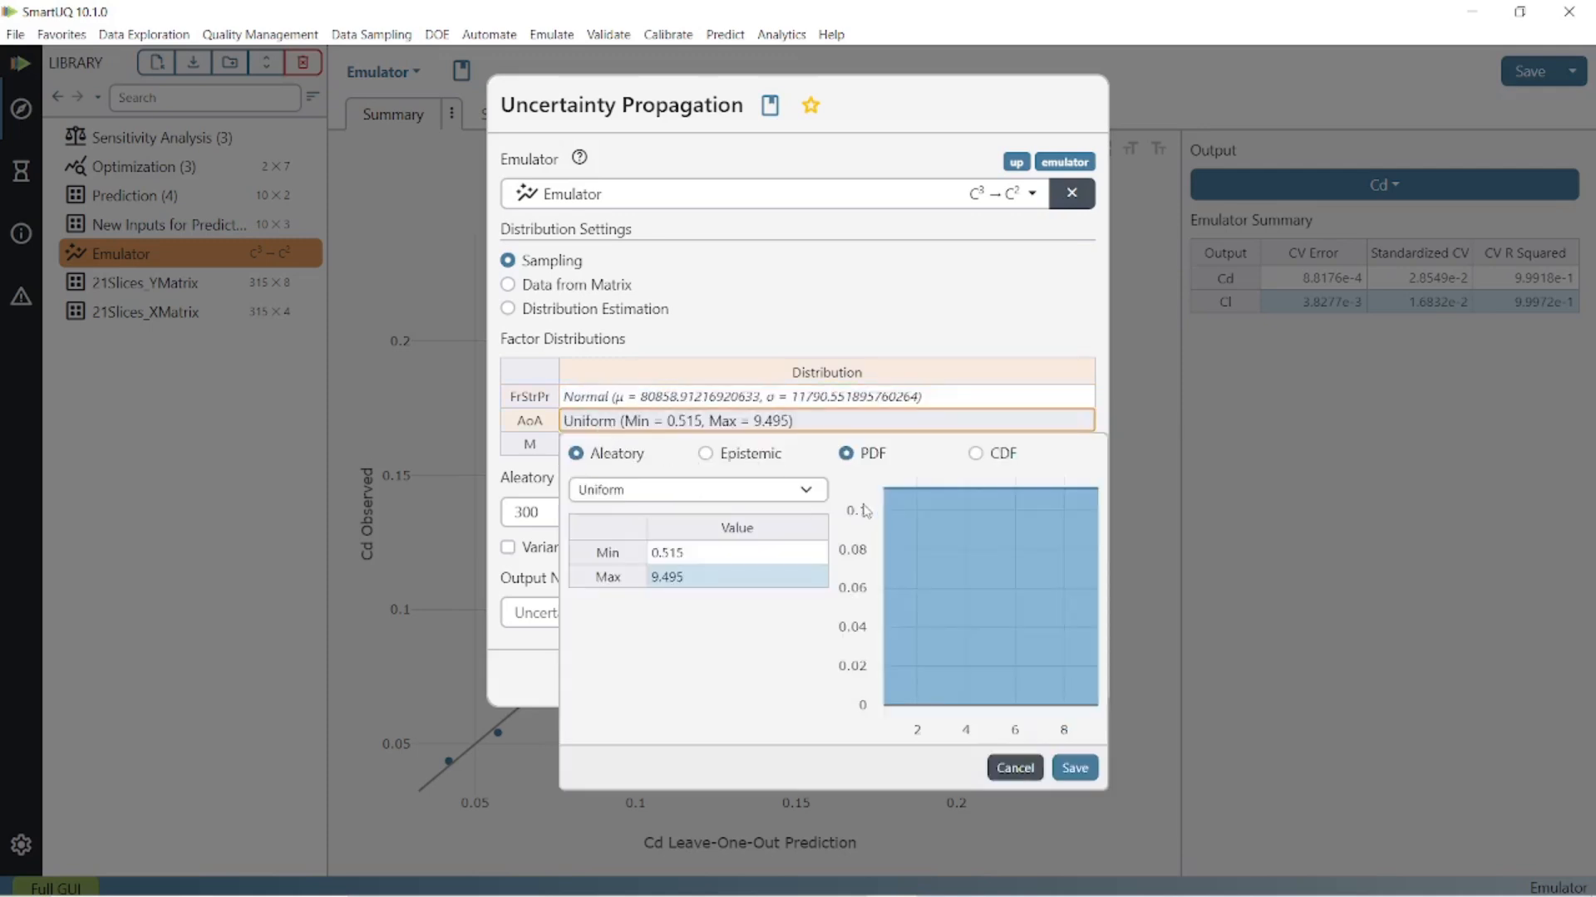
left_click(804, 490)
left_click(796, 529)
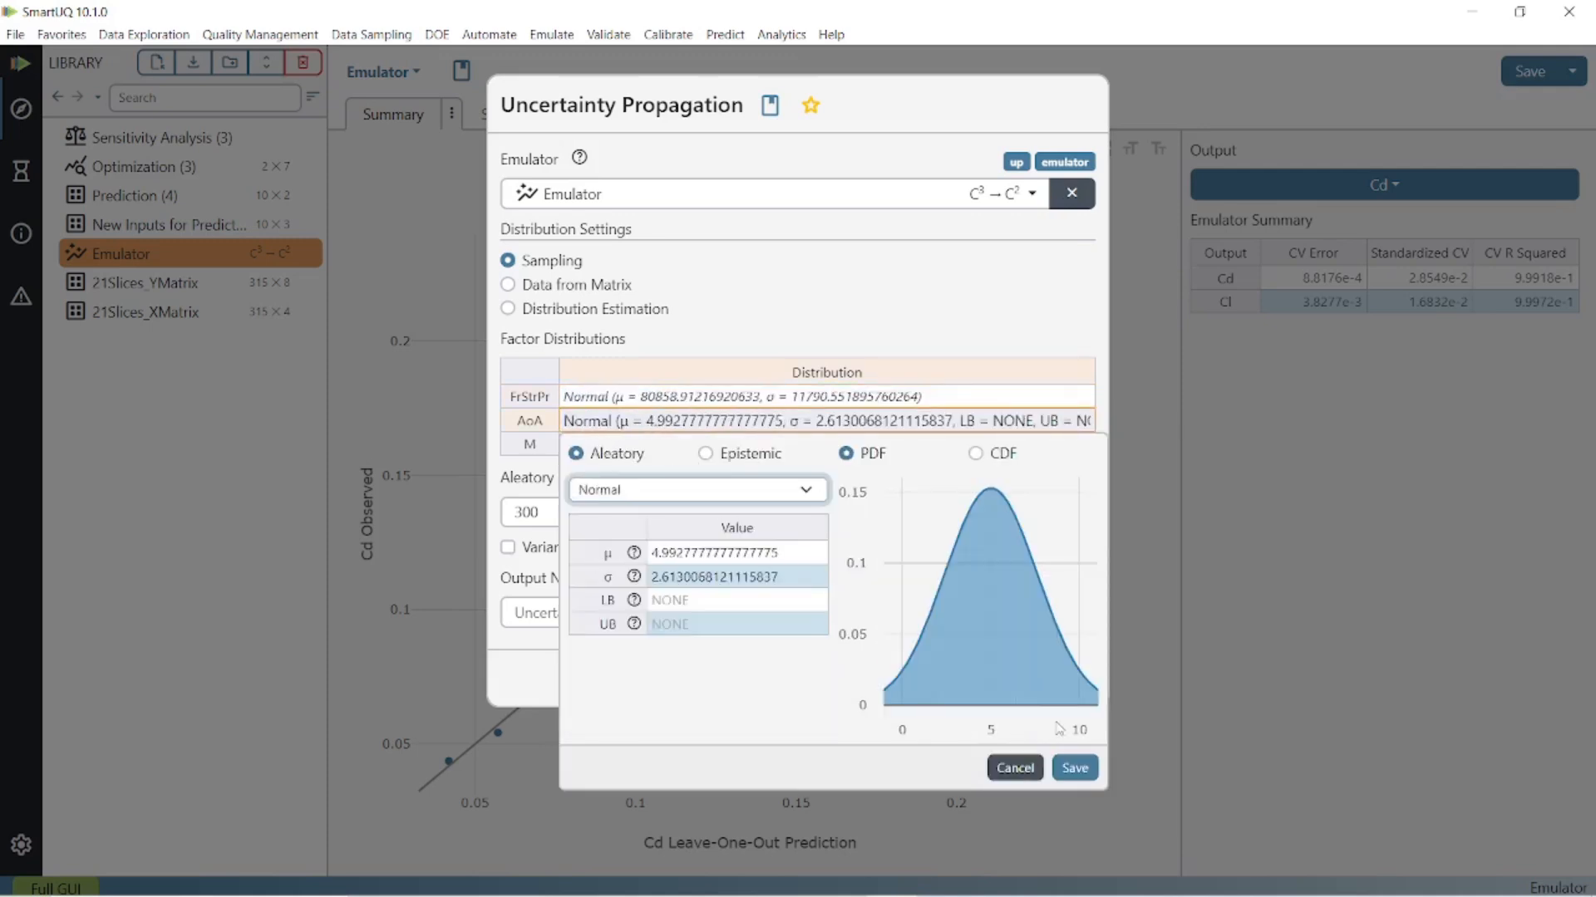
left_click(1075, 768)
- Change the M factor distribution to Normal, keeping the suggested mean and standard deviation
left_click(603, 446)
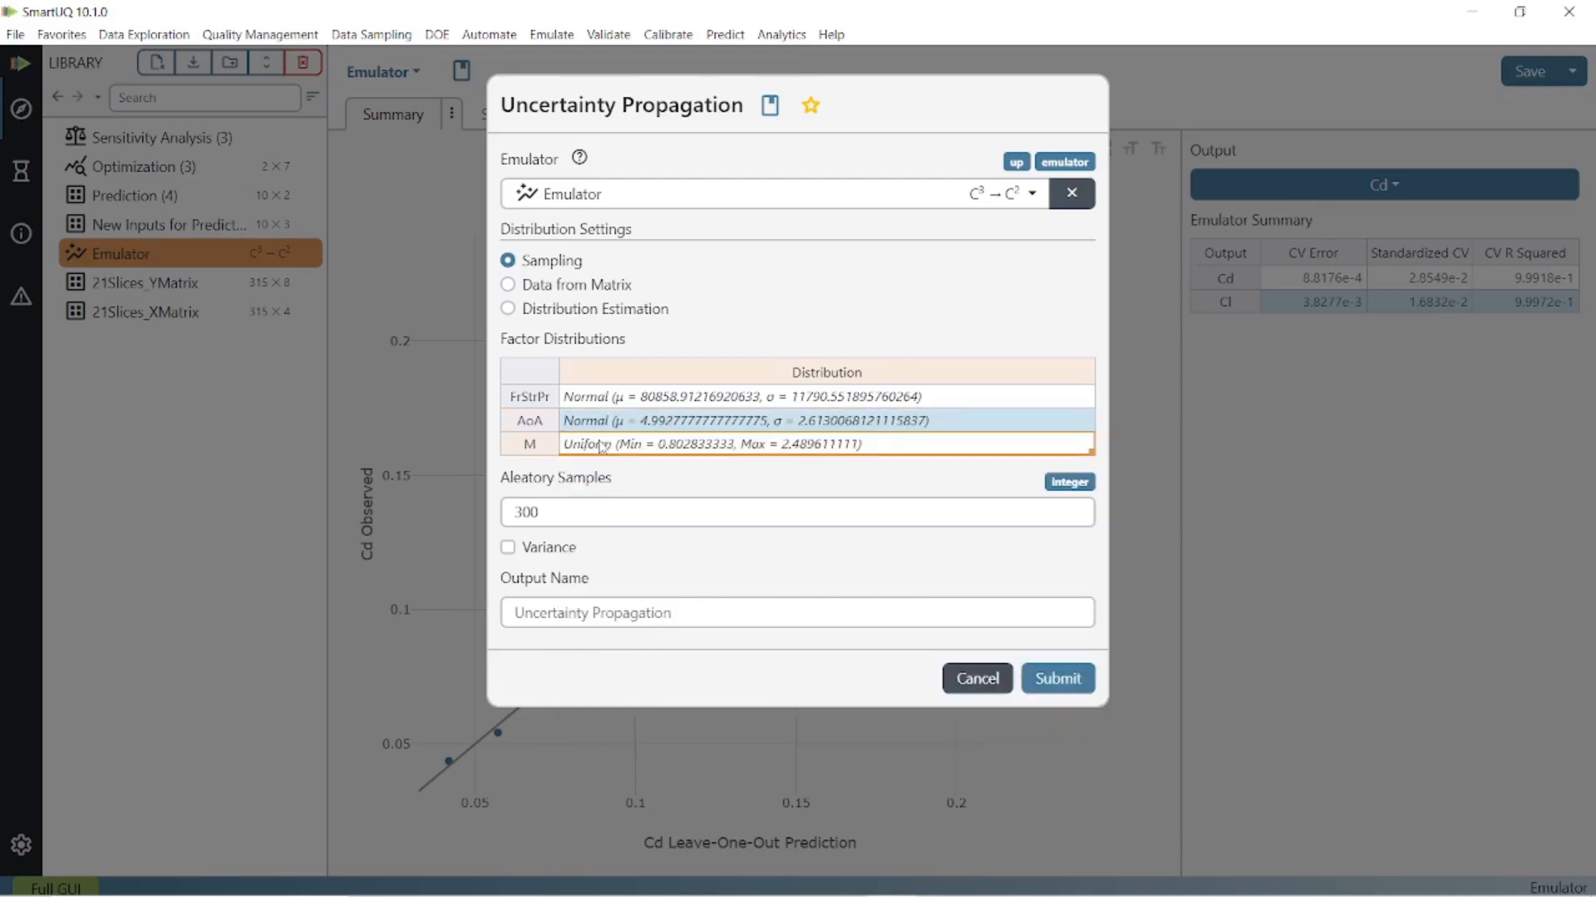
double_click(603, 446)
left_click(802, 521)
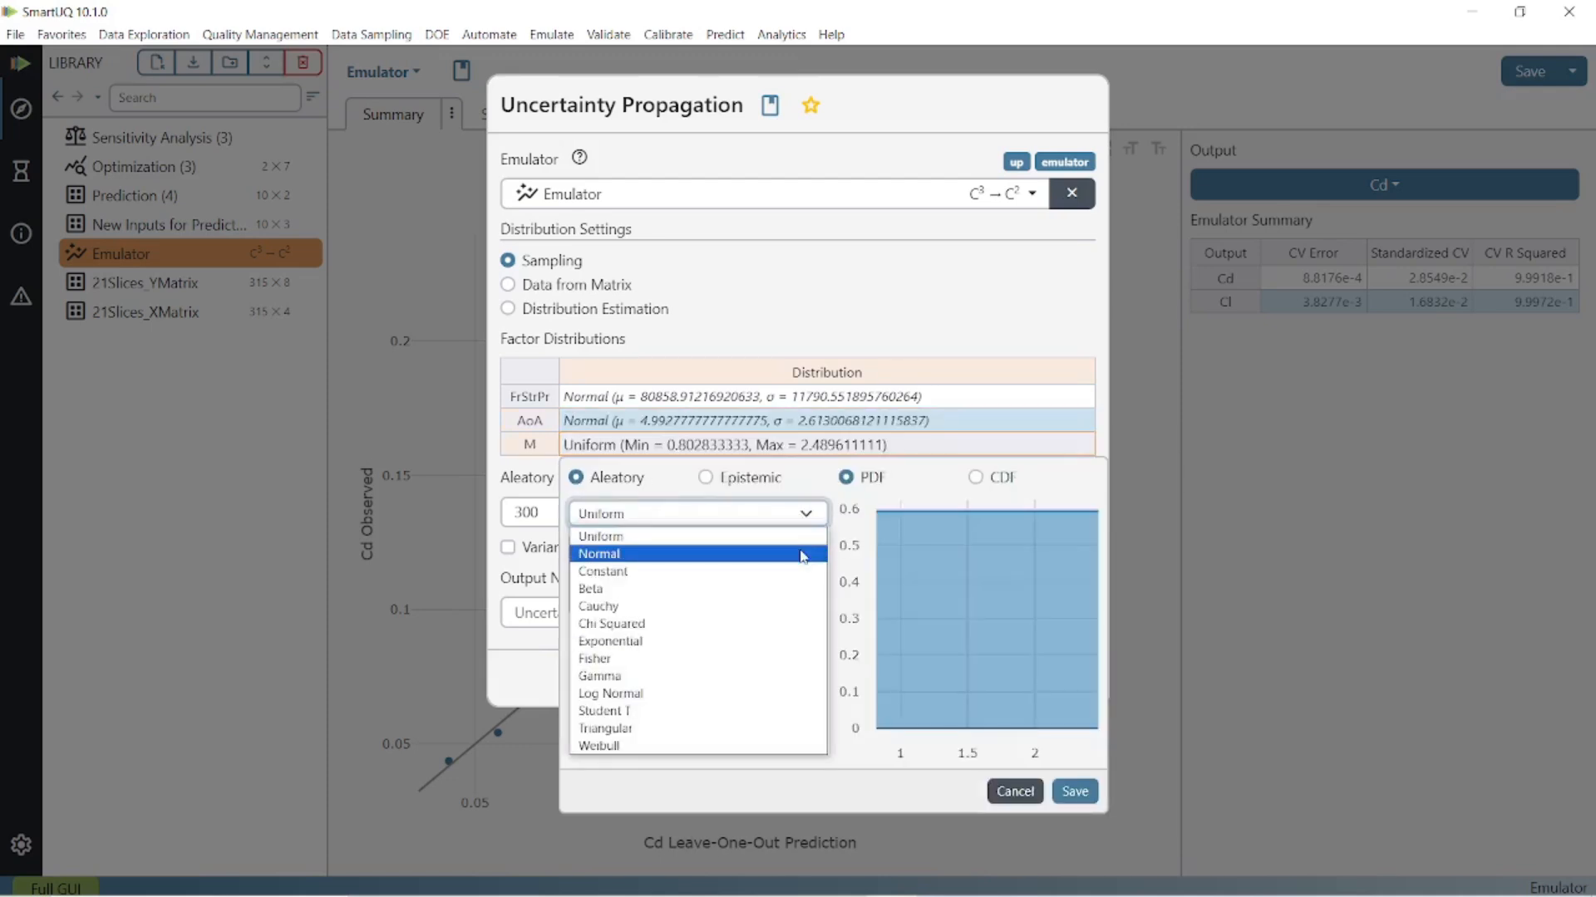
left_click(798, 553)
left_click(1078, 793)
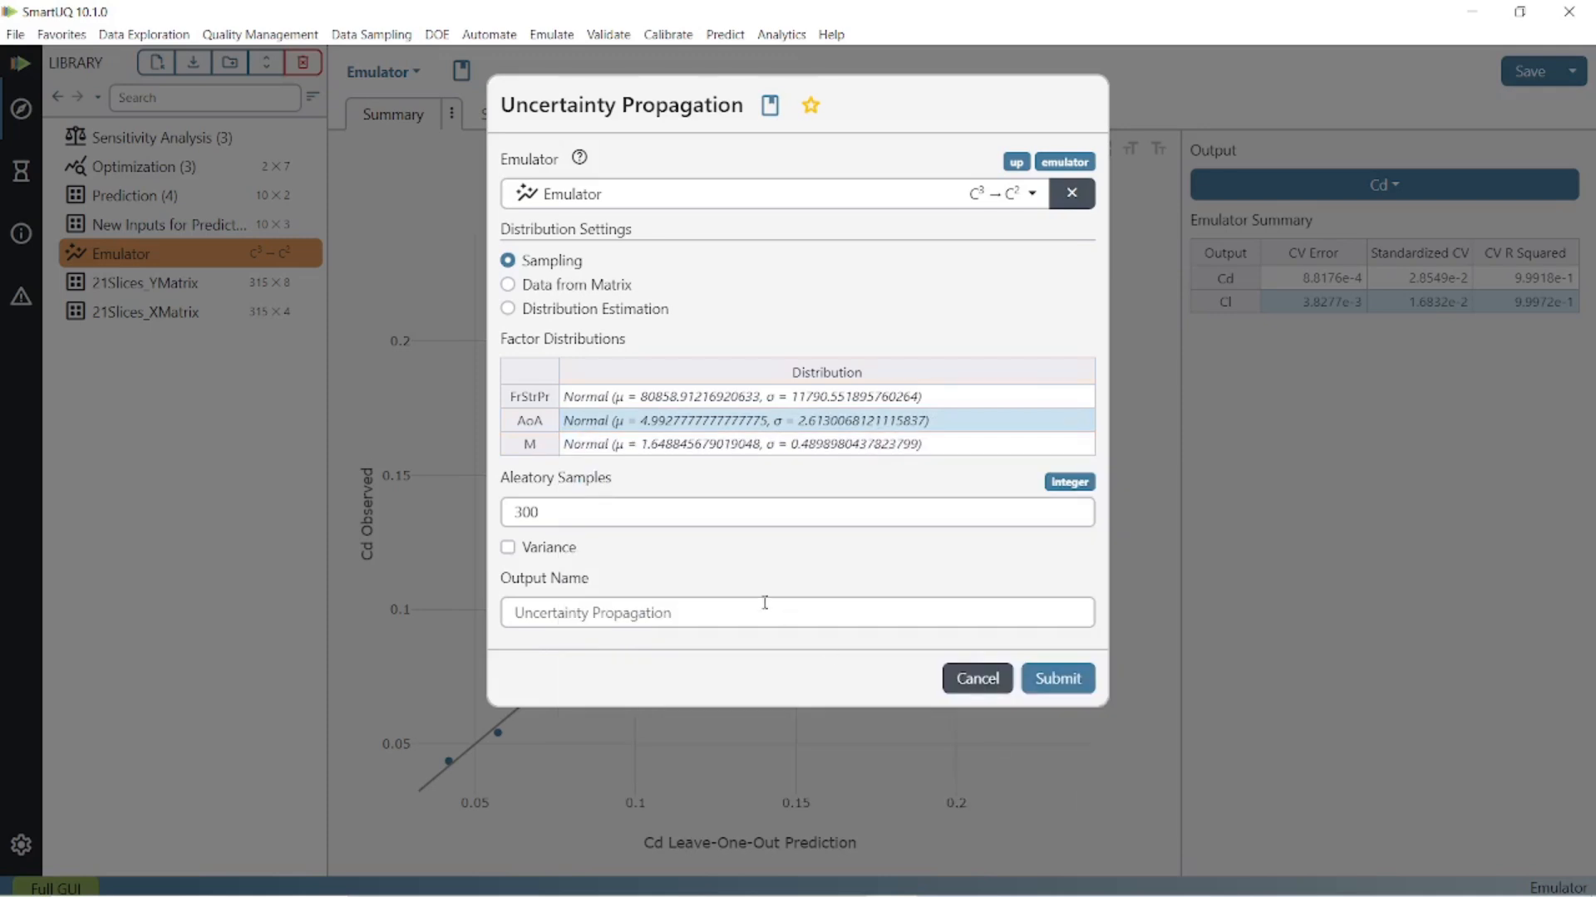
- Set the aleatory samples to 3000, run the uncertainty propagation and open its results
left_click(592, 509)
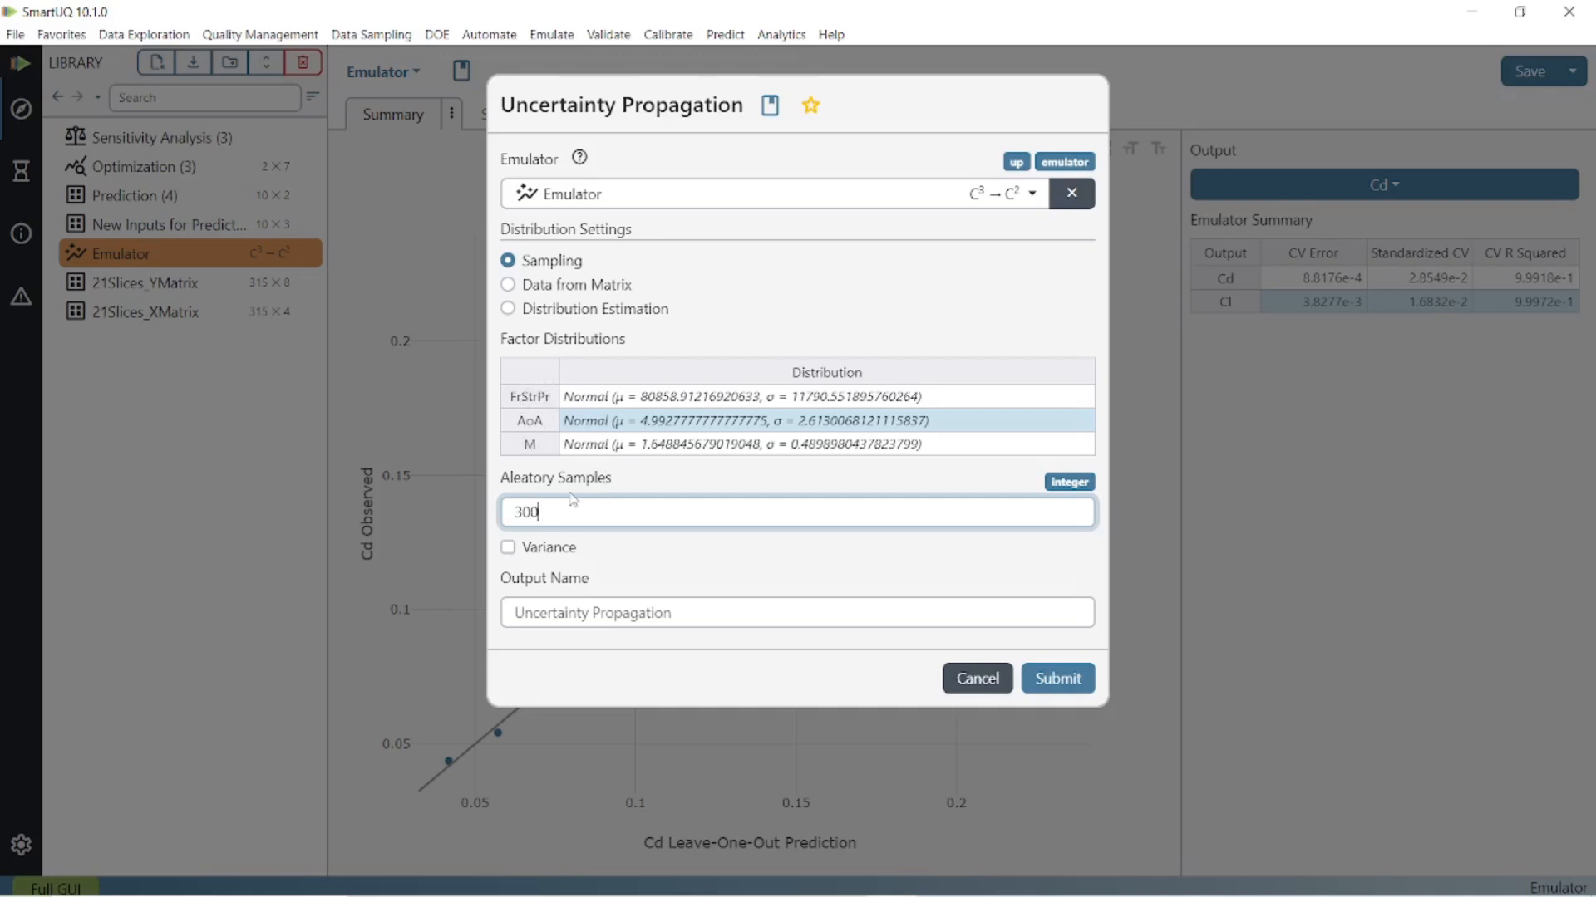
type("0")
left_click(1055, 679)
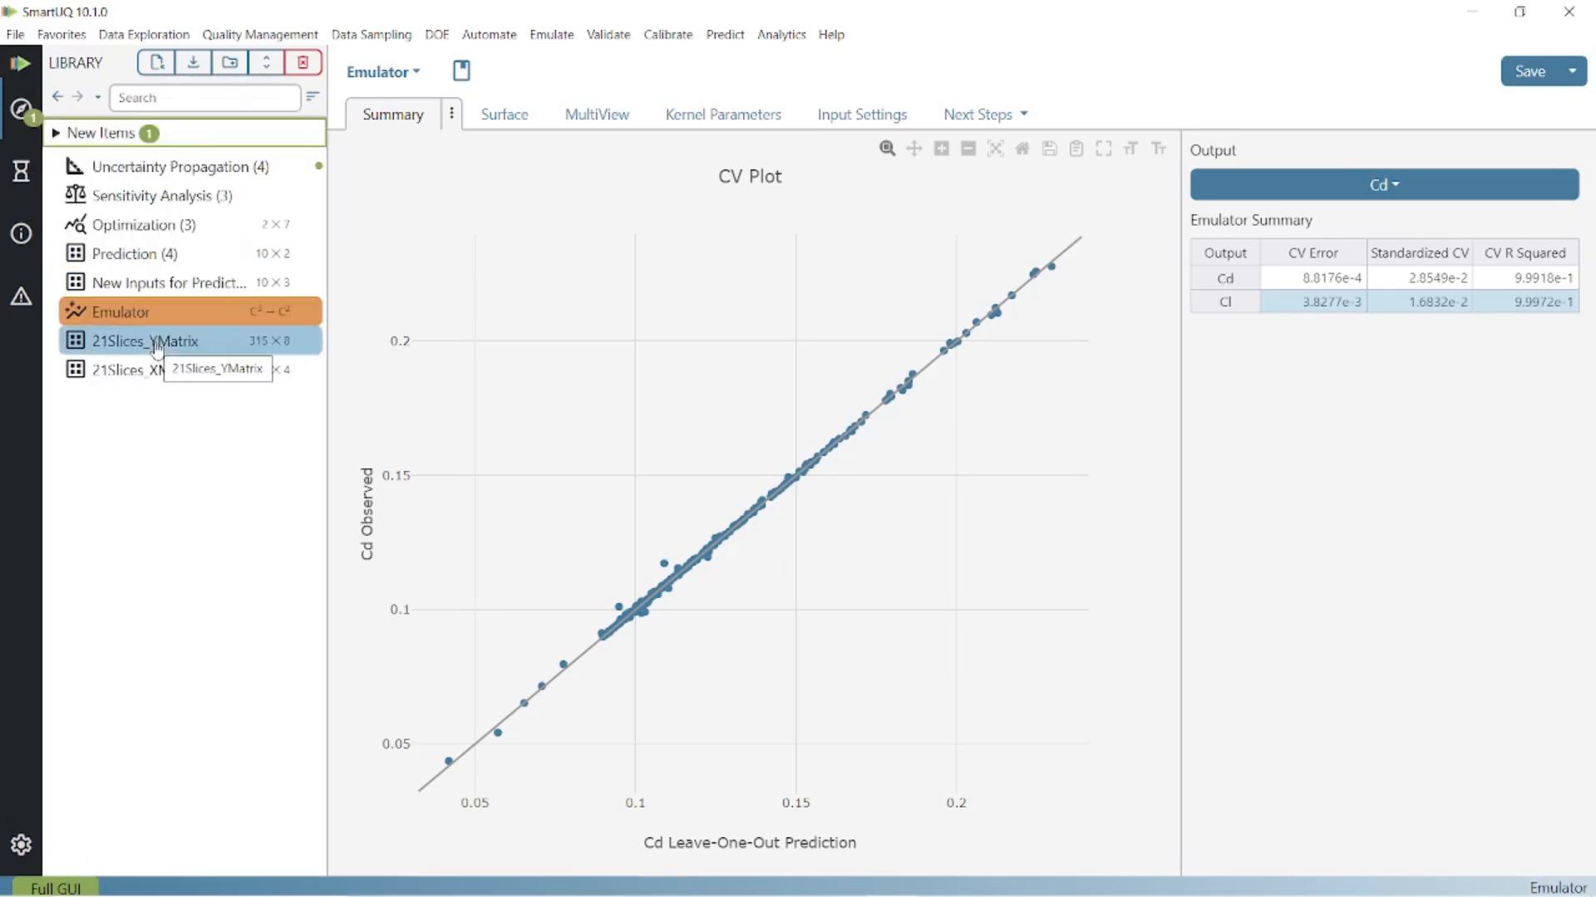
left_click(249, 169)
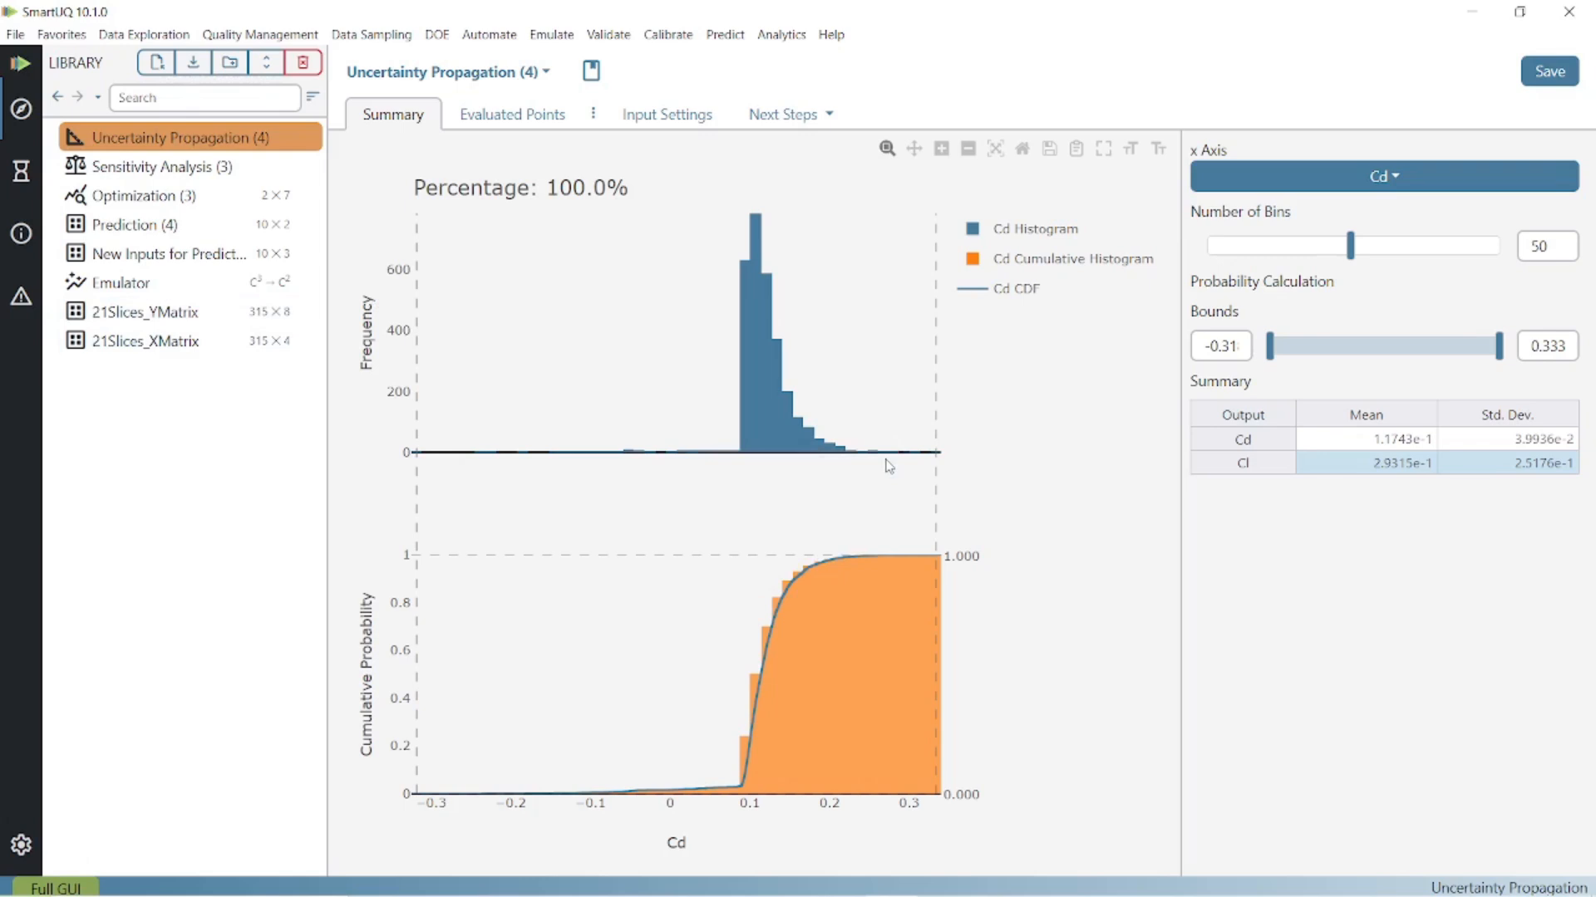
- Plot Cl on the x axis and set the probability calculation bounds from 0 to 1
left_click(1403, 192)
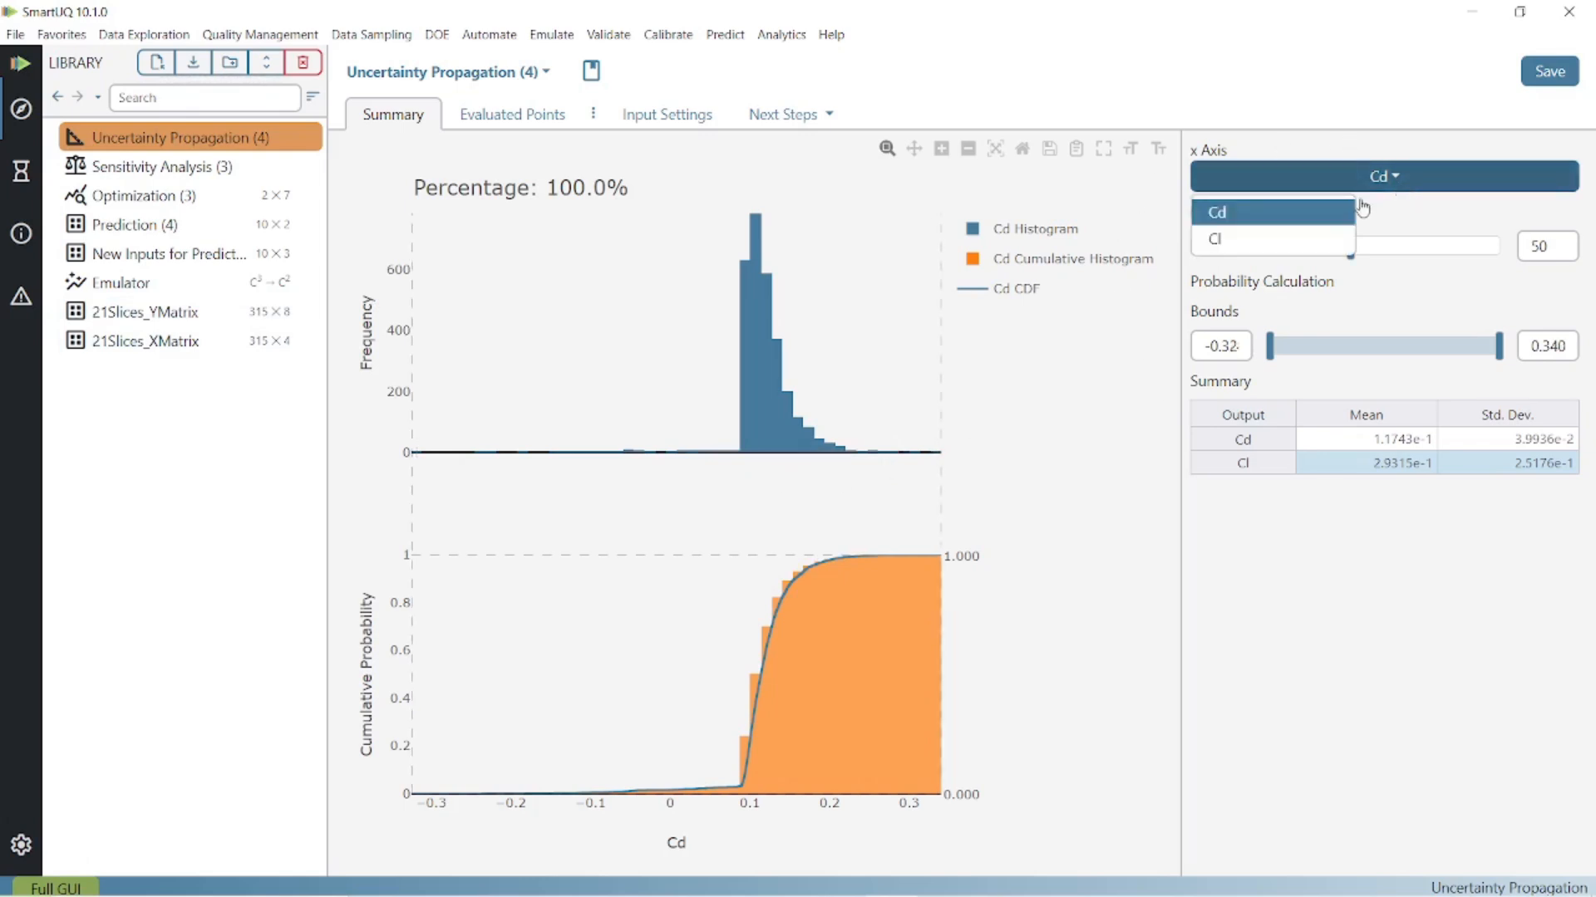
left_click(1283, 241)
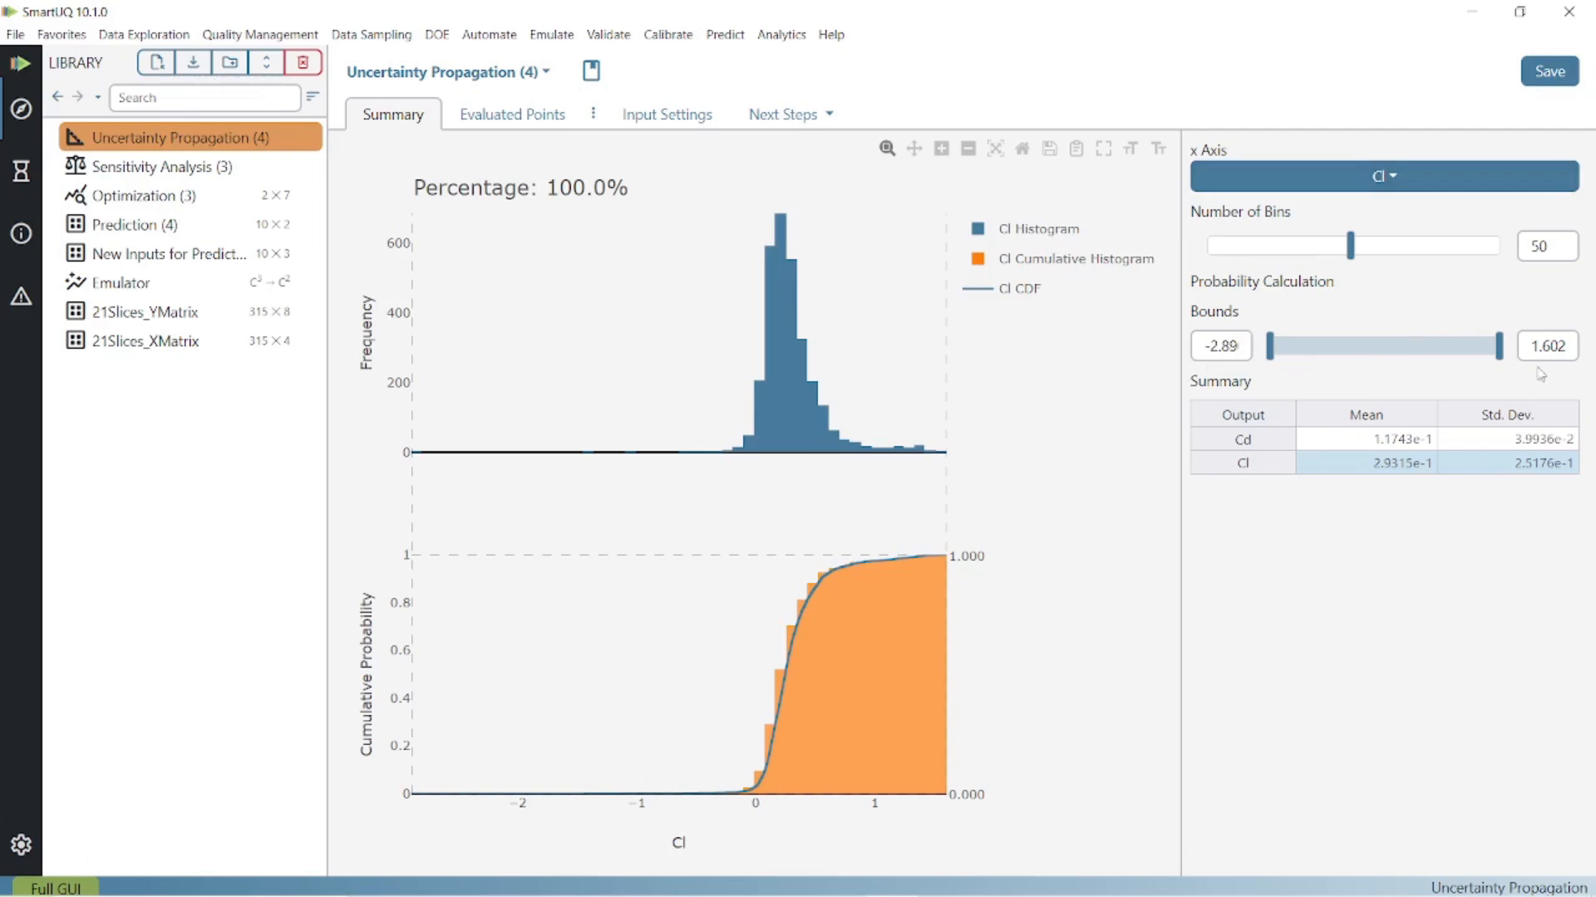
left_click(1222, 347)
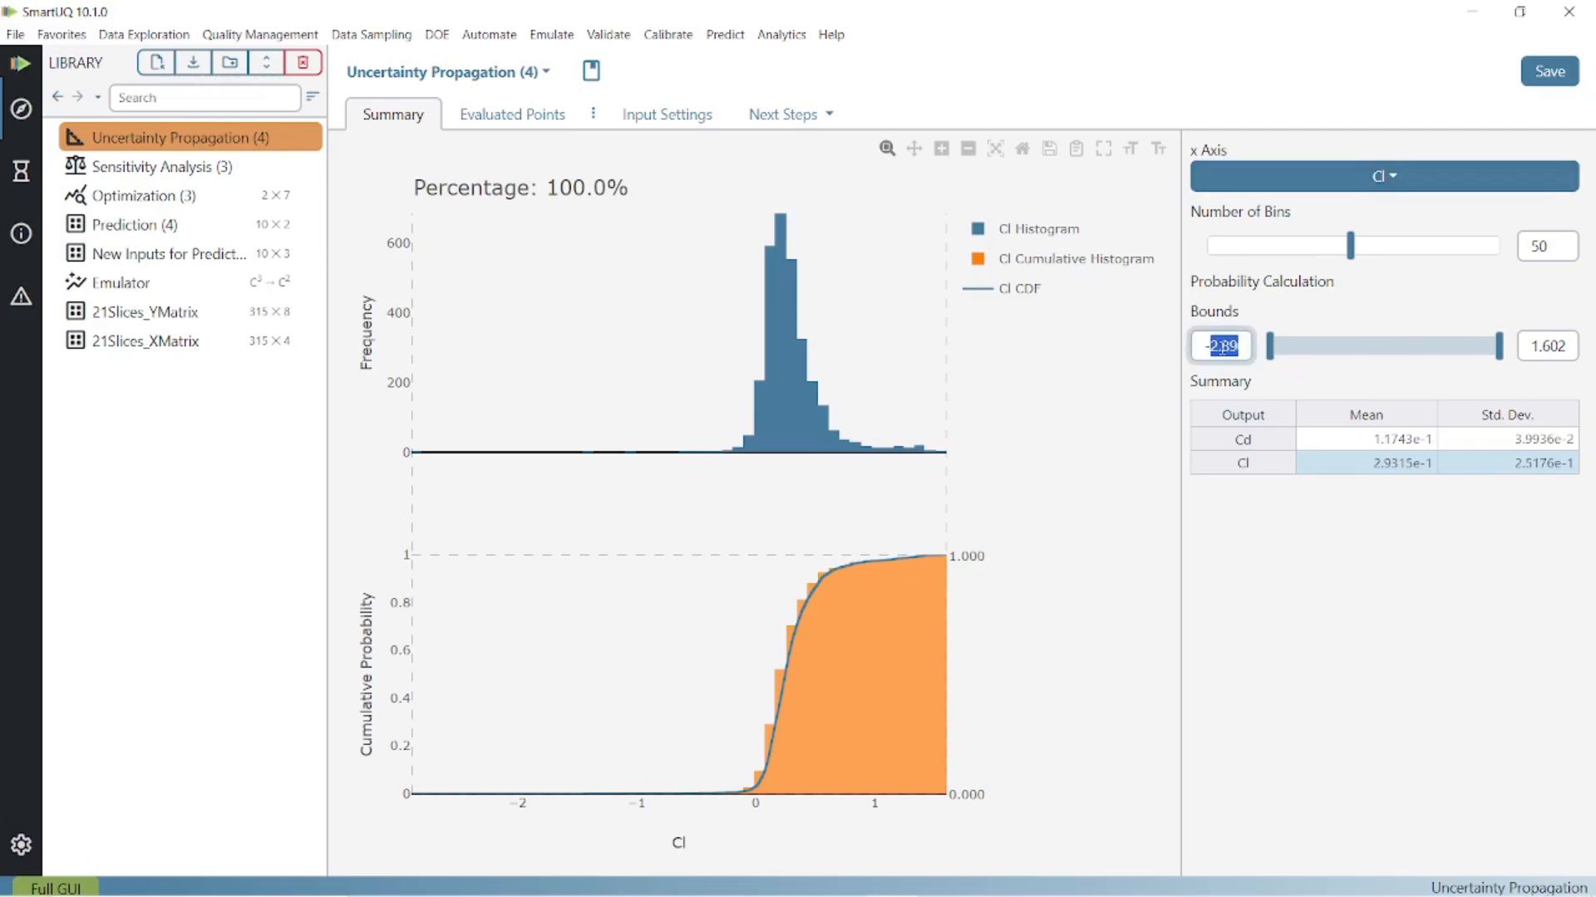
type("0")
left_click(1570, 351)
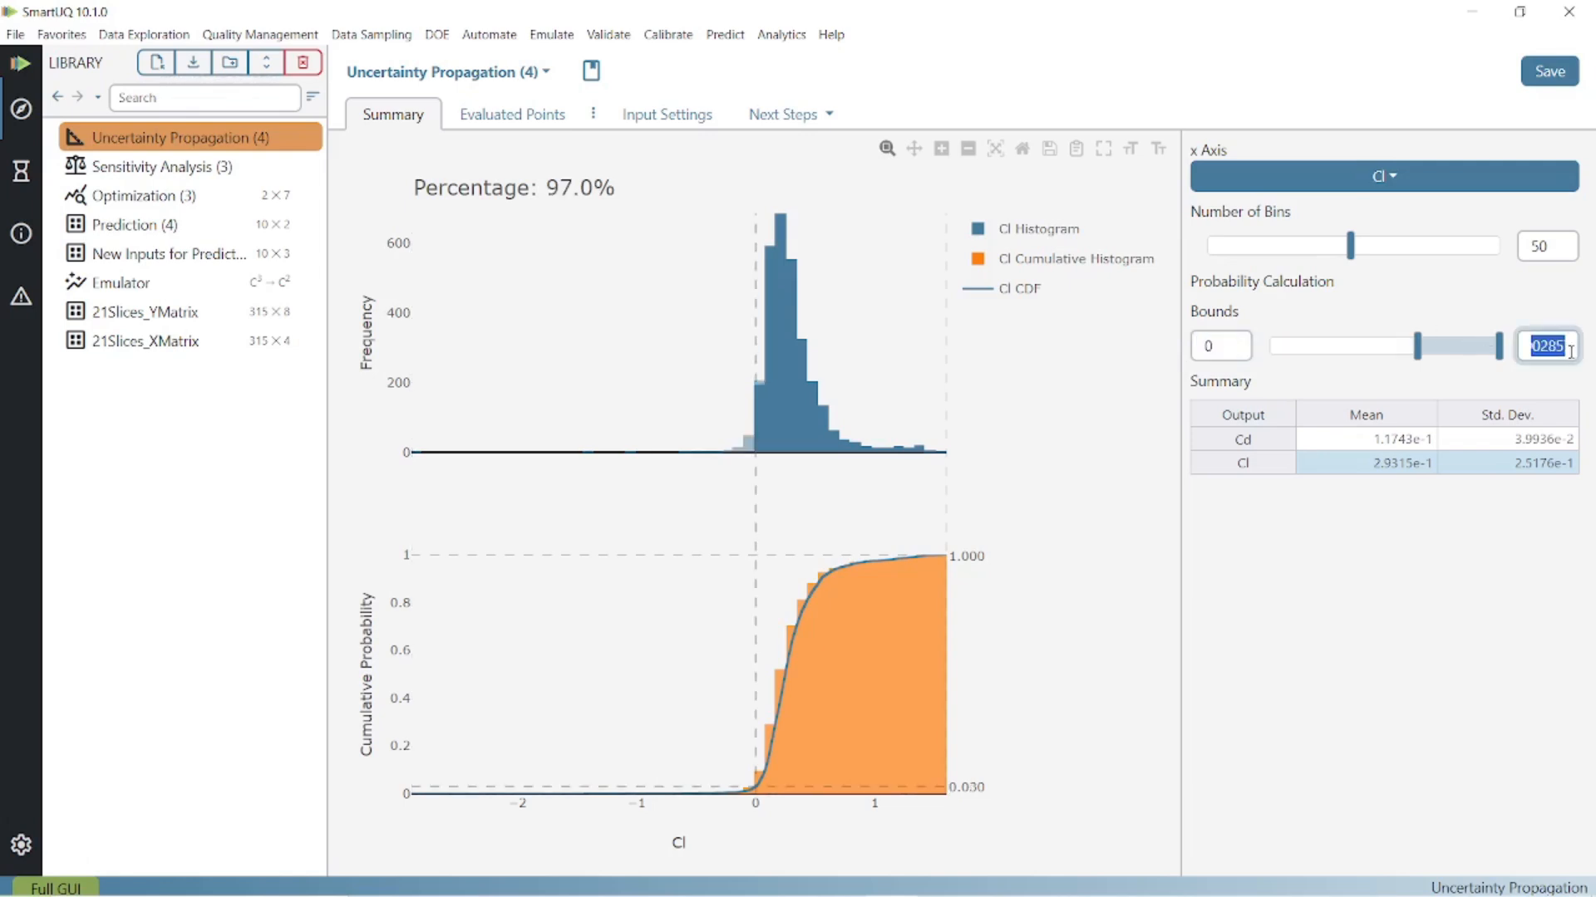
type("1")
key("Tab")
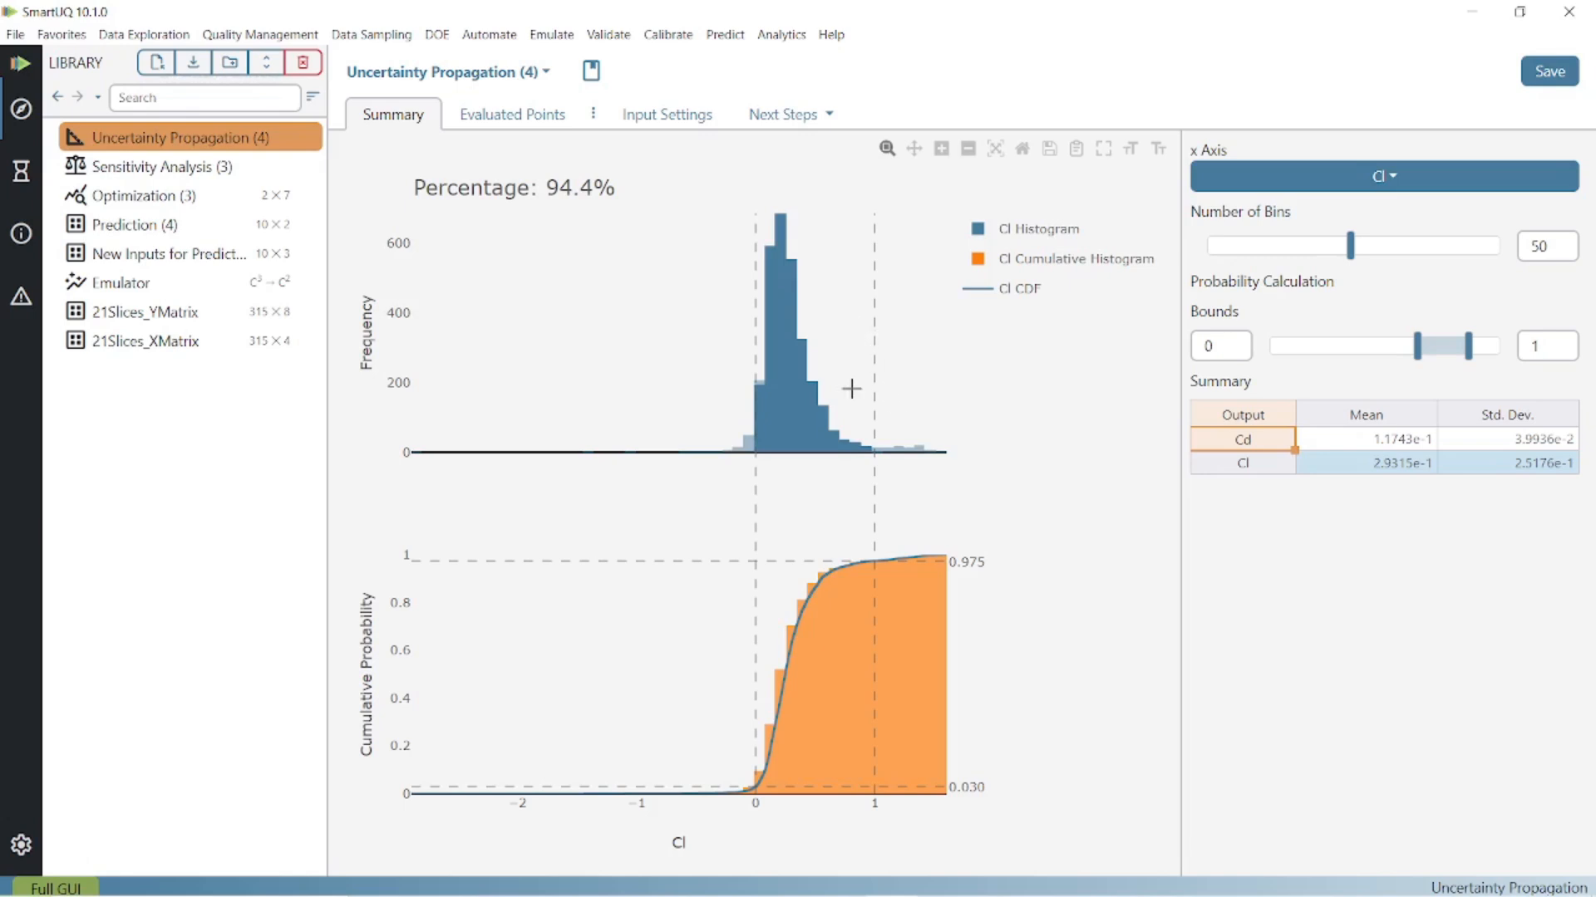
- Inspect the Cl histogram bars between the bounds and look through the table of evaluated points
mouse_move(815, 386)
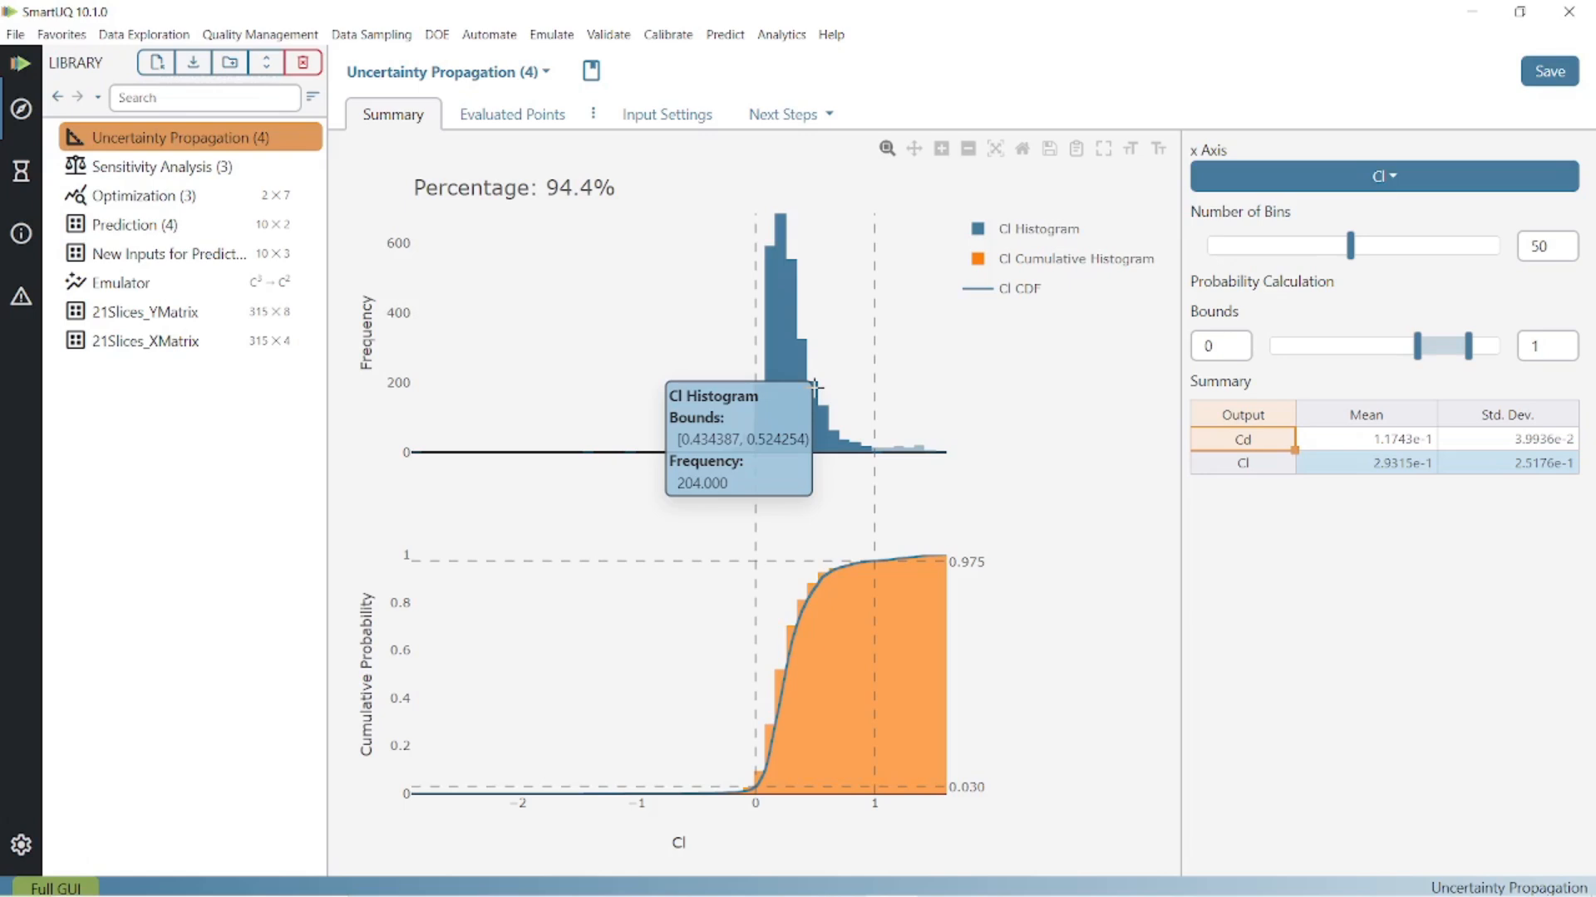
mouse_move(804, 341)
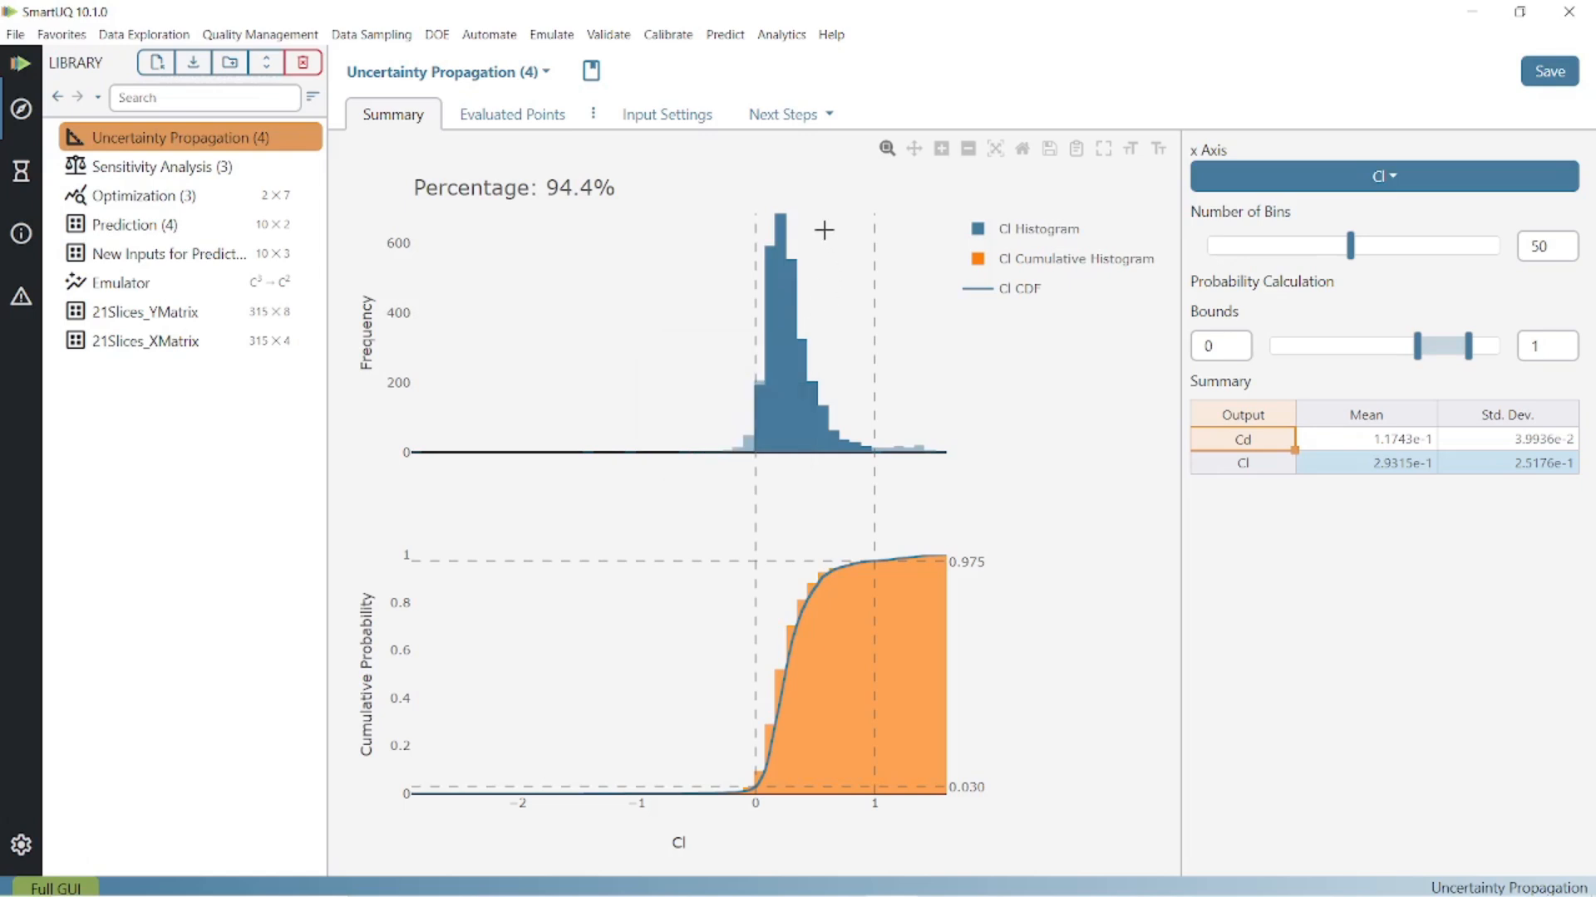
mouse_move(780, 212)
left_click(516, 115)
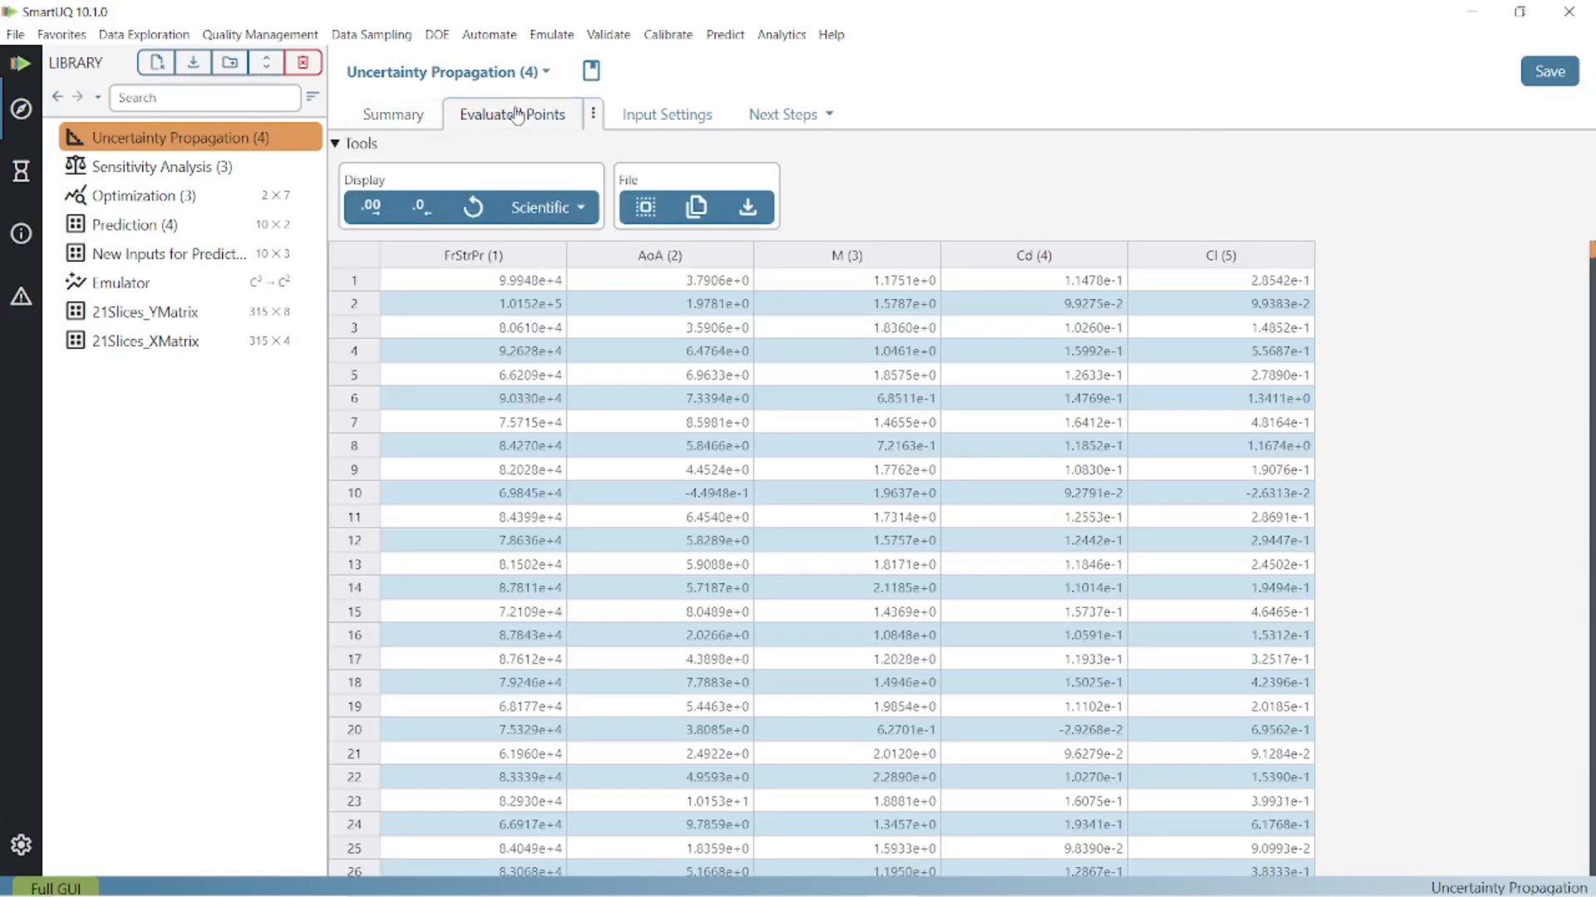
scroll(546, 486, "down", 3)
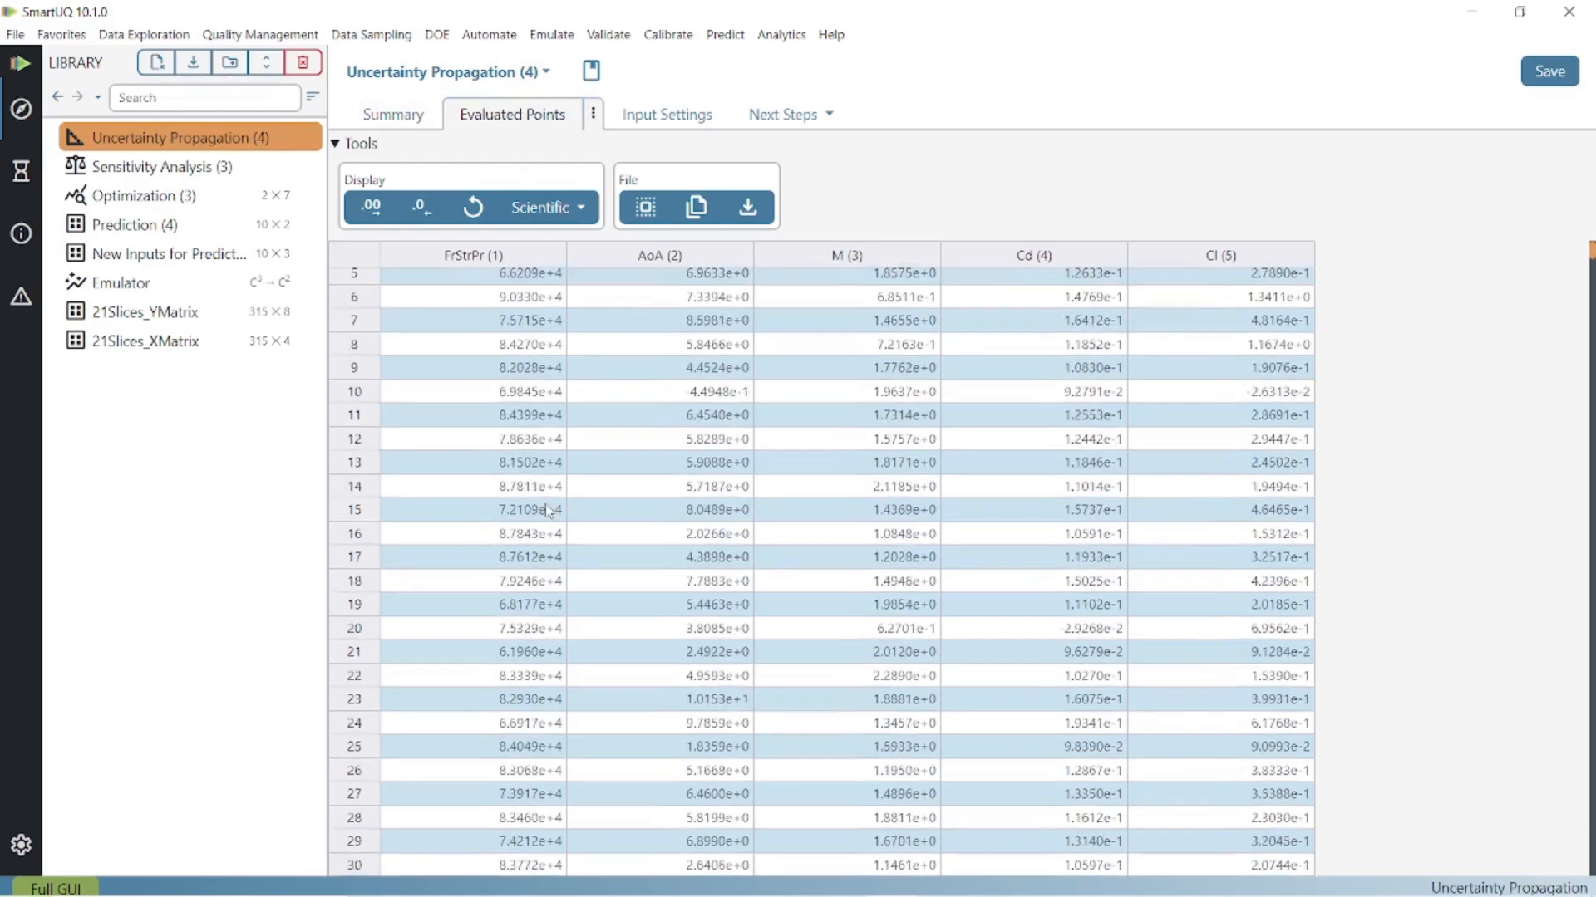
scroll(546, 499, "up", 3)
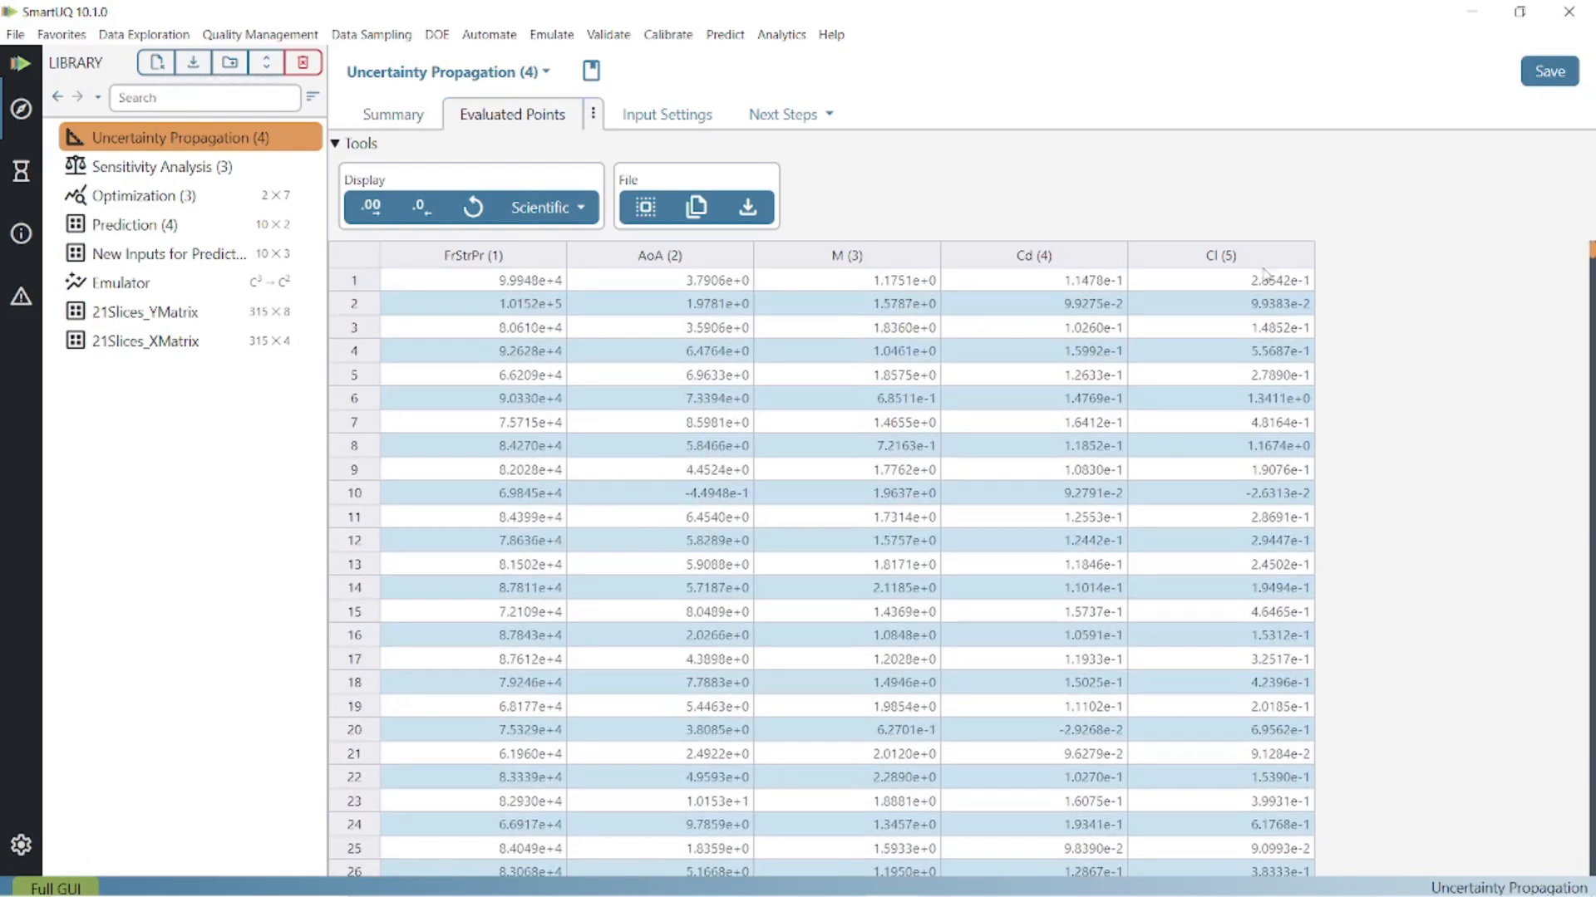
- Return to the uncertainty propagation summary, then switch to the running SmartUQ_Videos Part 4 presentation
left_click(393, 117)
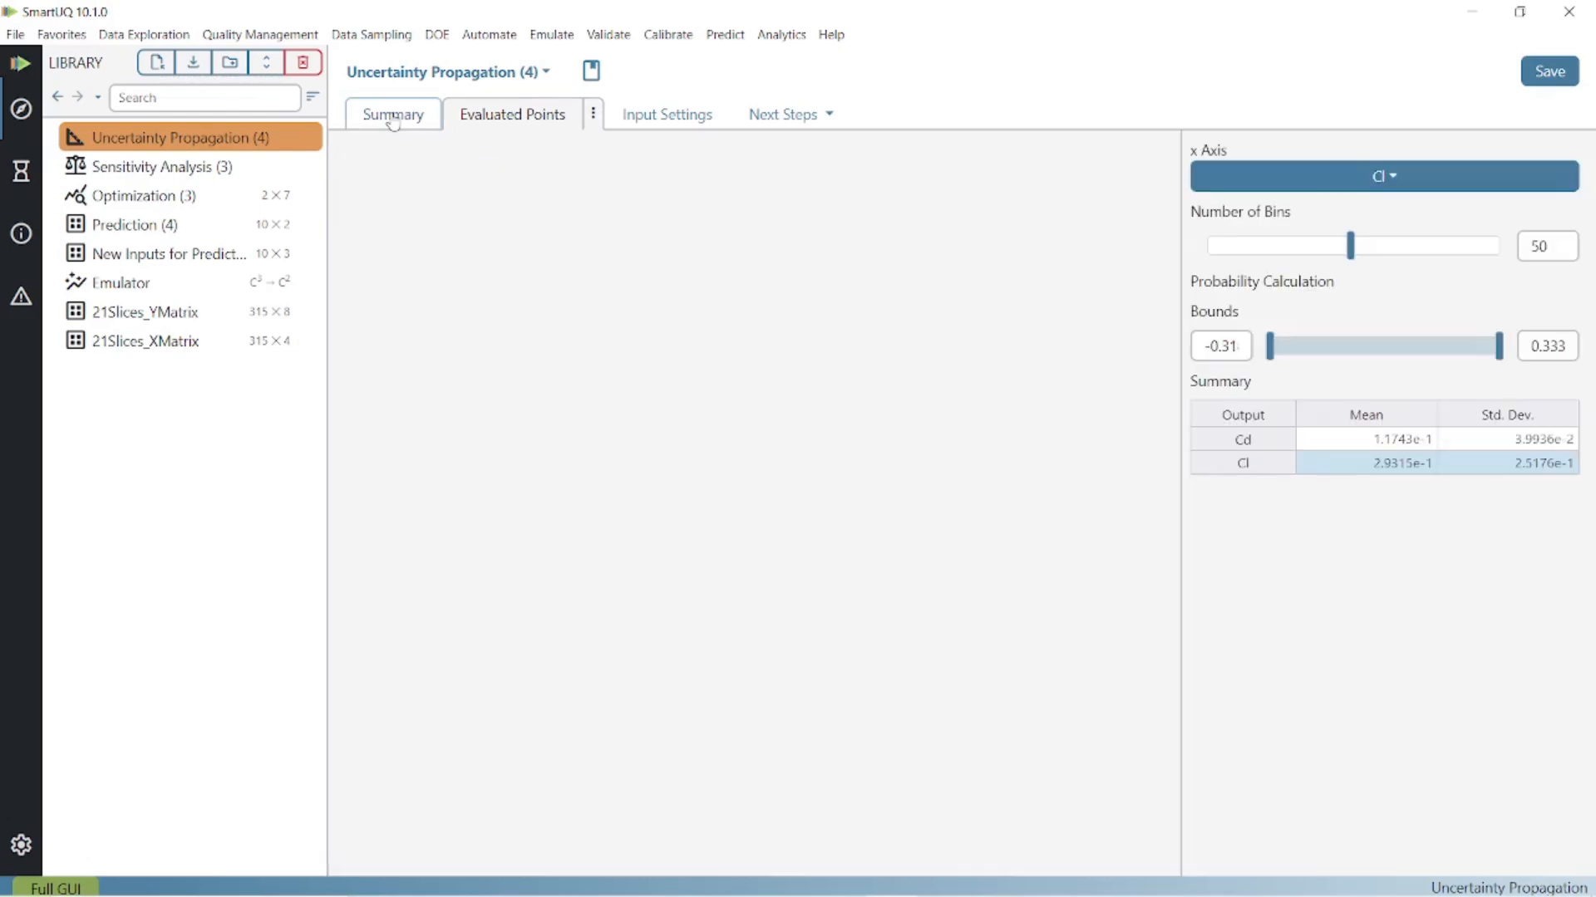
key("alt+Tab")
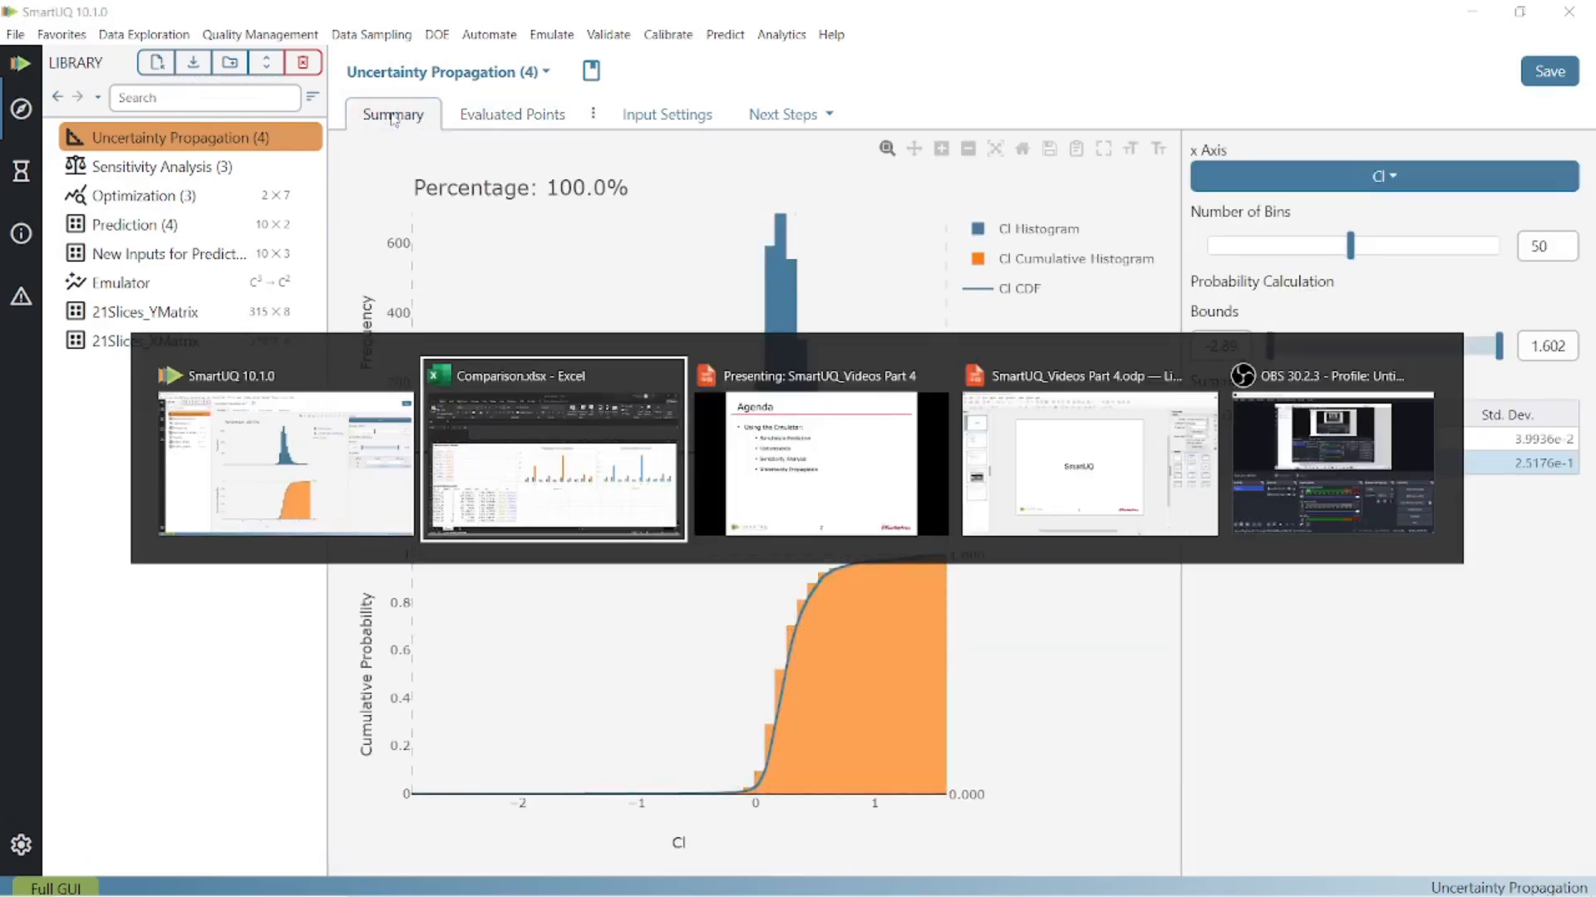
key("alt+Tab")
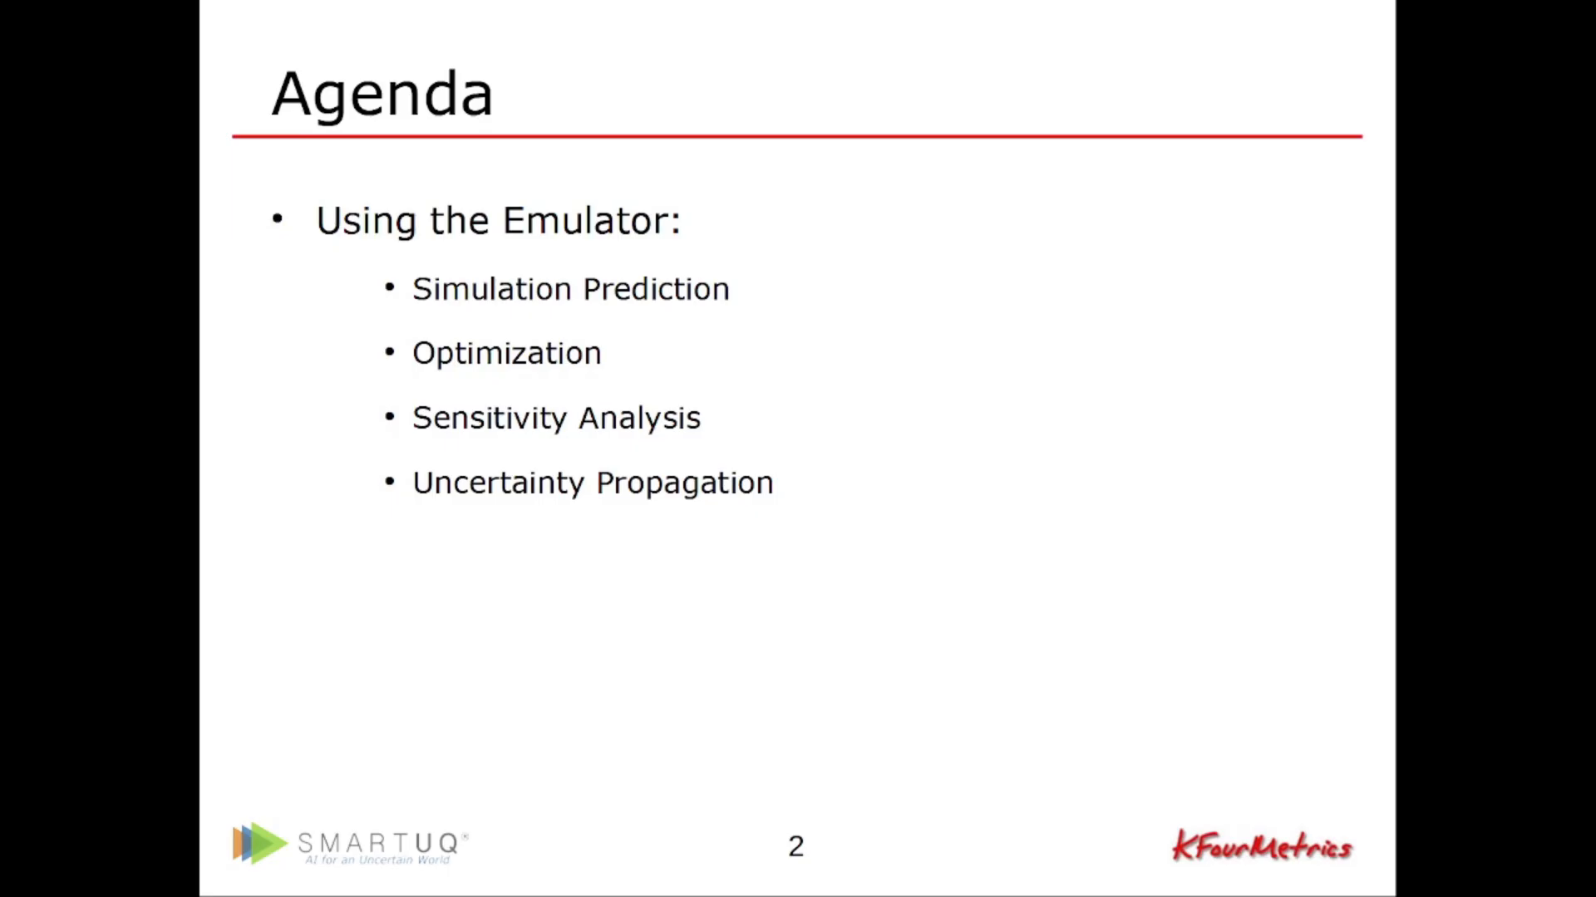